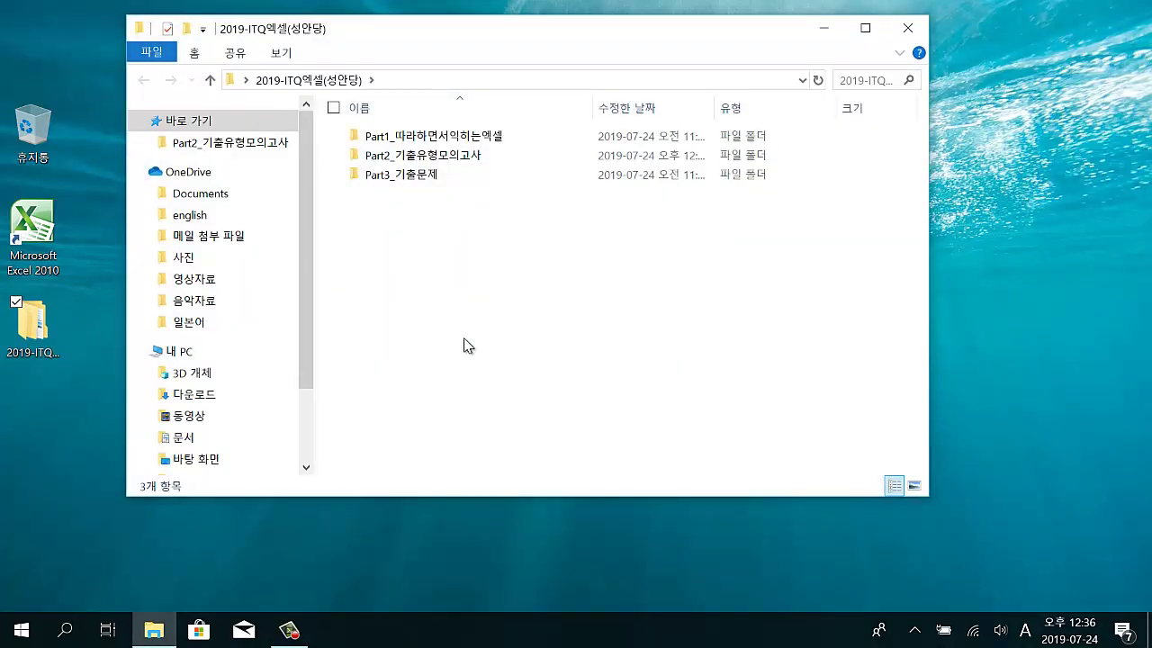
- Open the Part2_기출유형모의고사 folder to view its practice files, and switch to Excel with its blank workbook window maximized
double_click(473, 155)
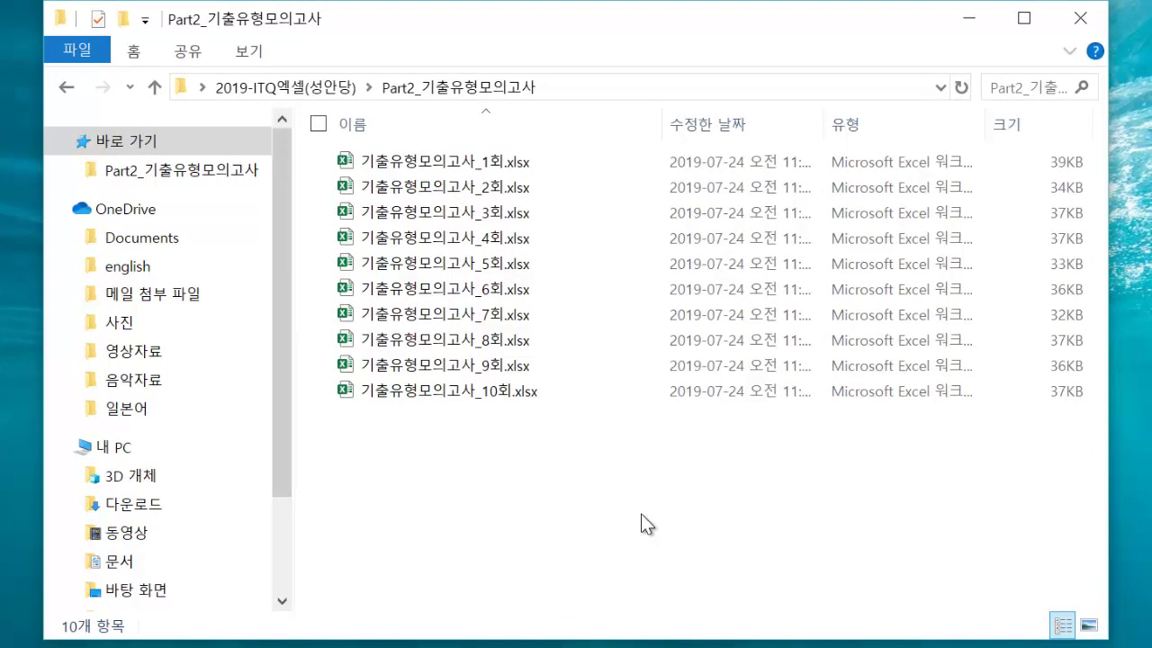
click(615, 644)
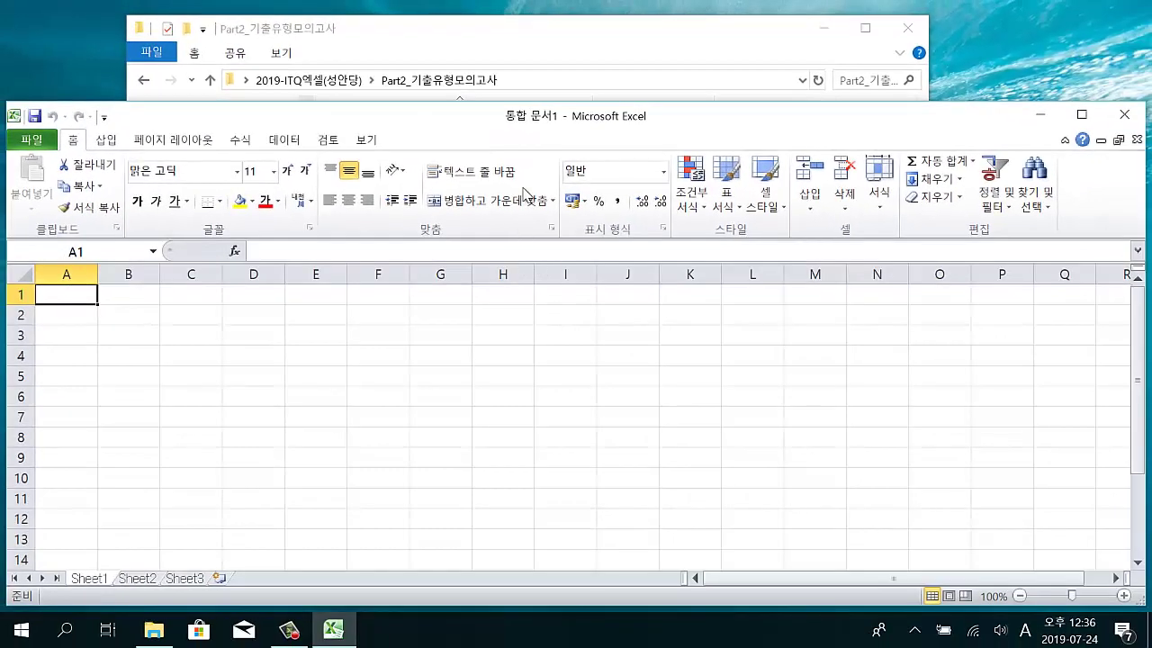
double_click(616, 126)
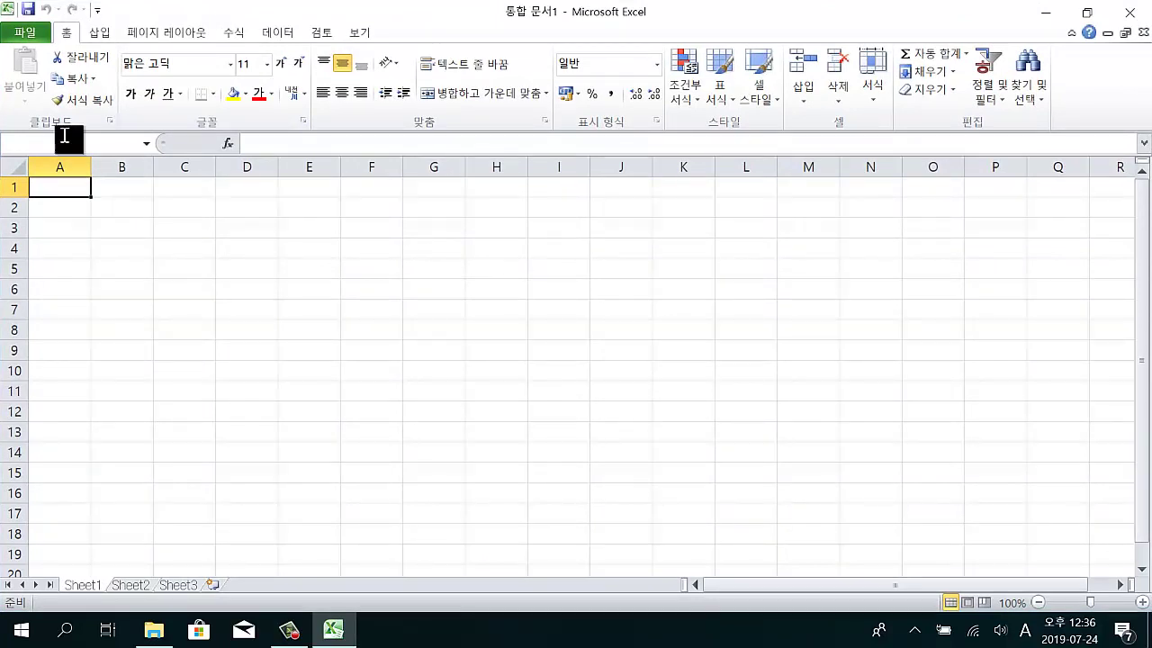
- Open the workbook 기출유형모의고사_1회.xlsx from the desktop folder 2019-ITQ엑셀(성안당), subfolder Part2_기출유형모의고사
click(34, 34)
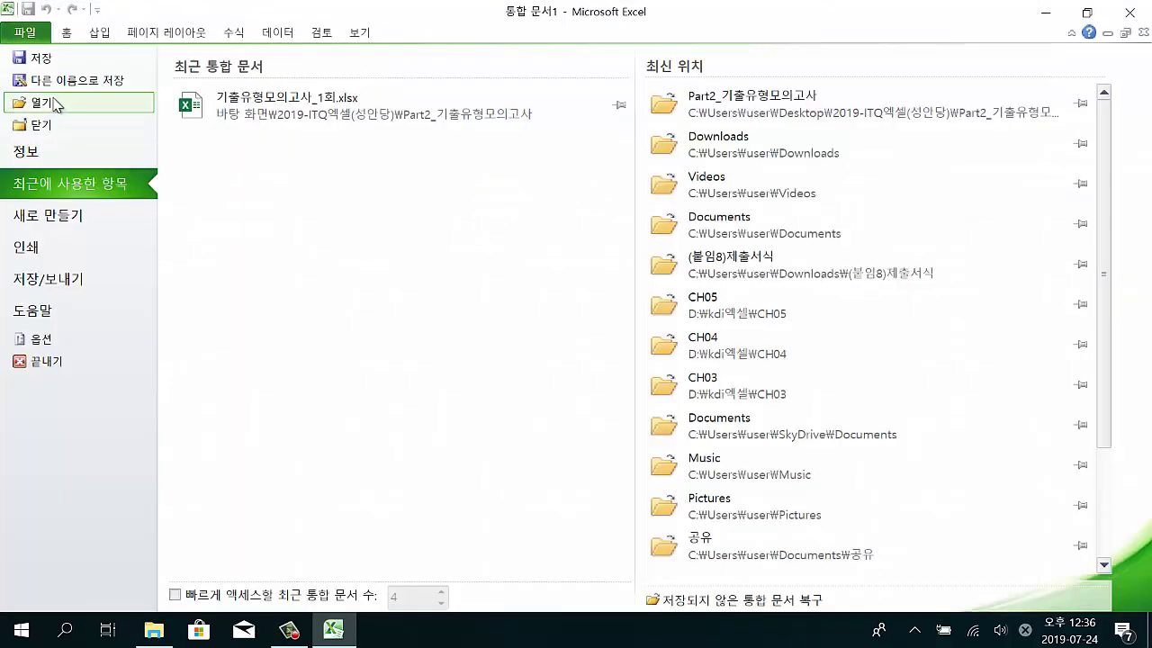
click(47, 102)
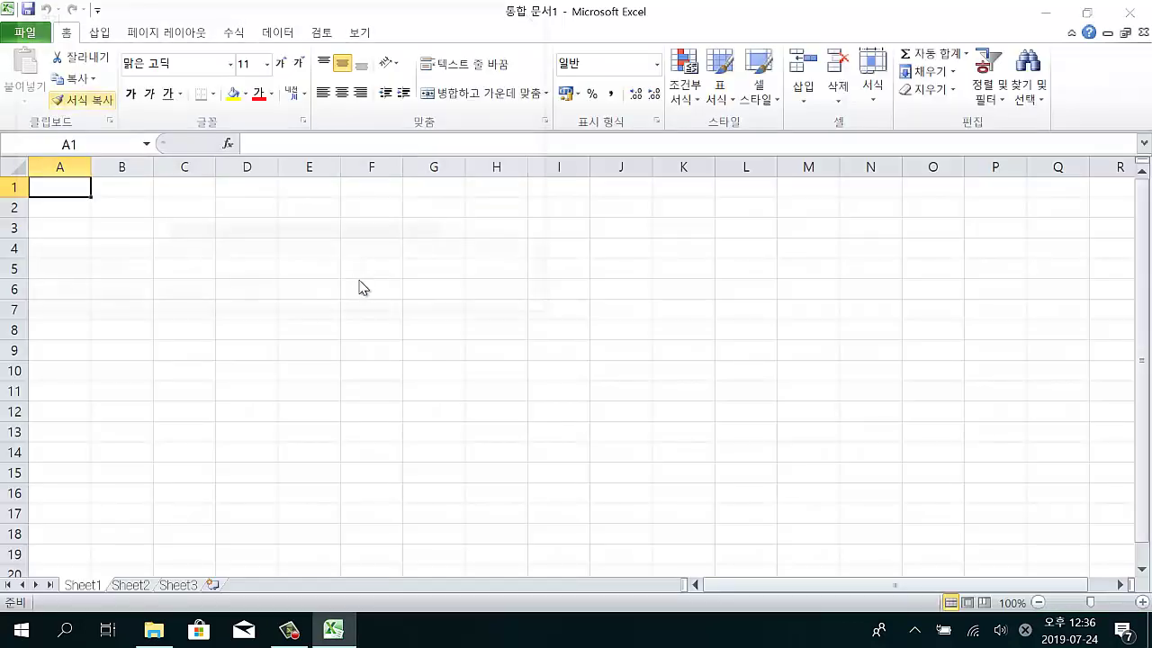
scroll(123, 174, down, 3)
click(126, 162)
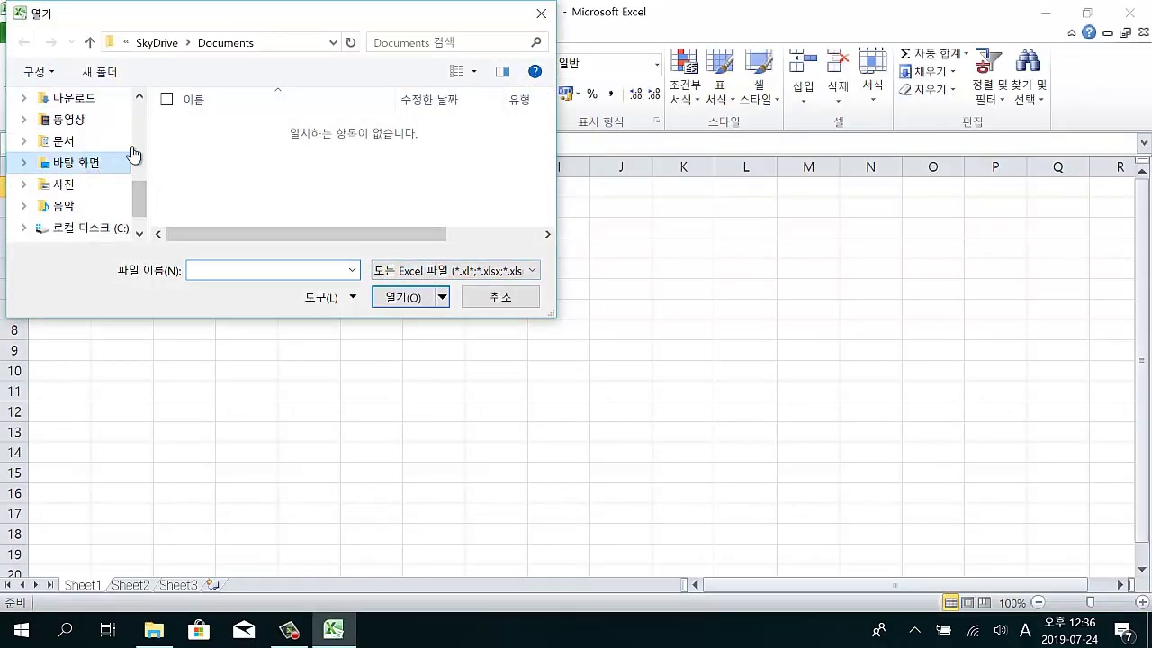
double_click(200, 127)
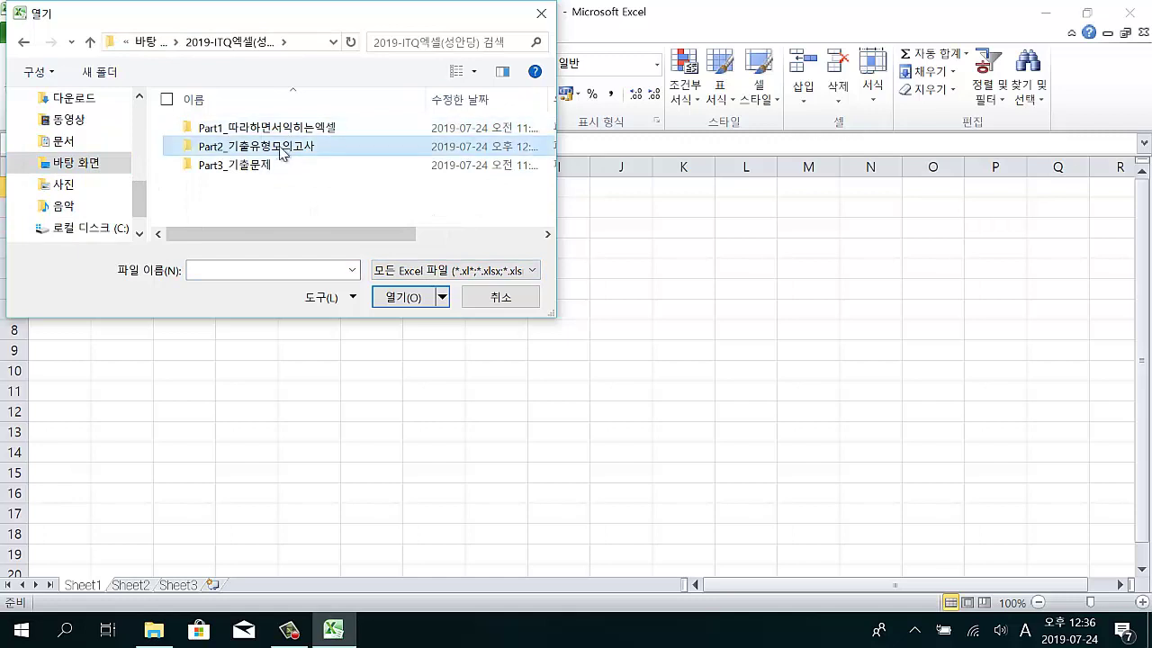
double_click(270, 145)
double_click(229, 129)
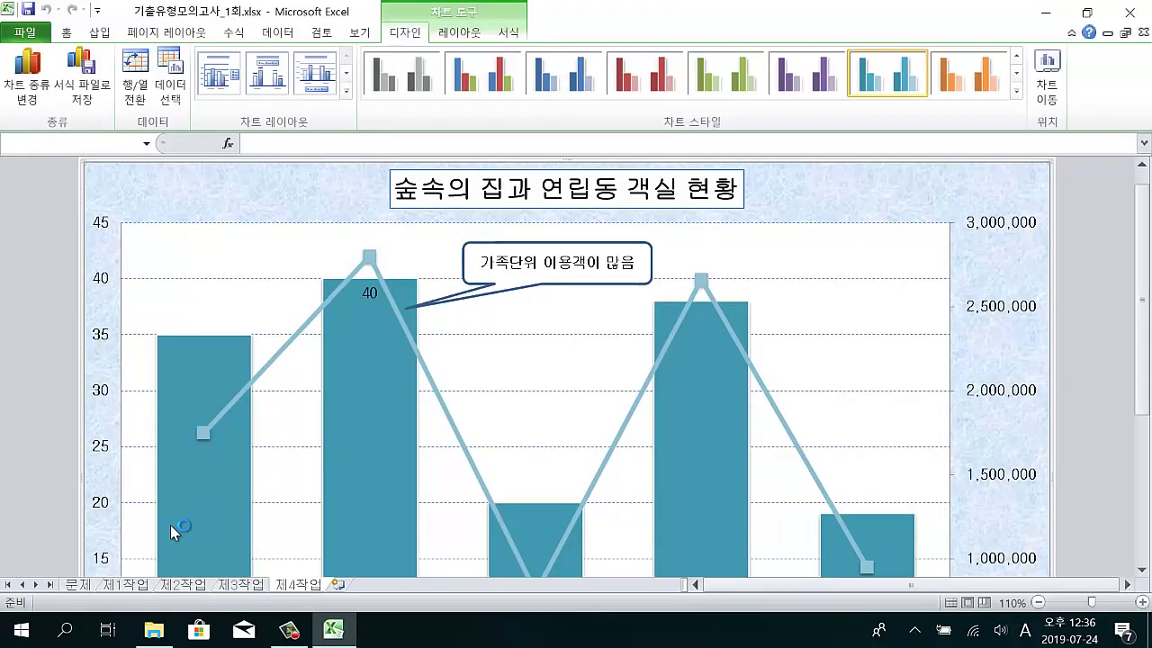
- Switch to the 문제 worksheet containing the 2분기 휴양림 객실 현황 table
click(77, 584)
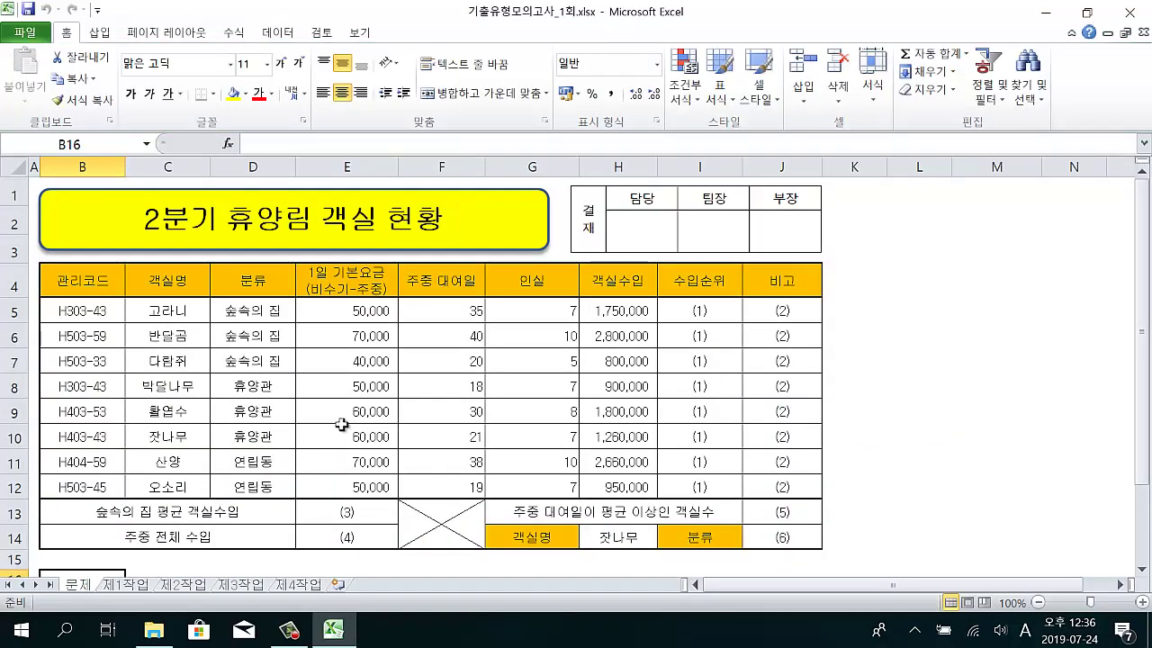
key(ctrl+shift+d)
drag(98, 549, 356, 611)
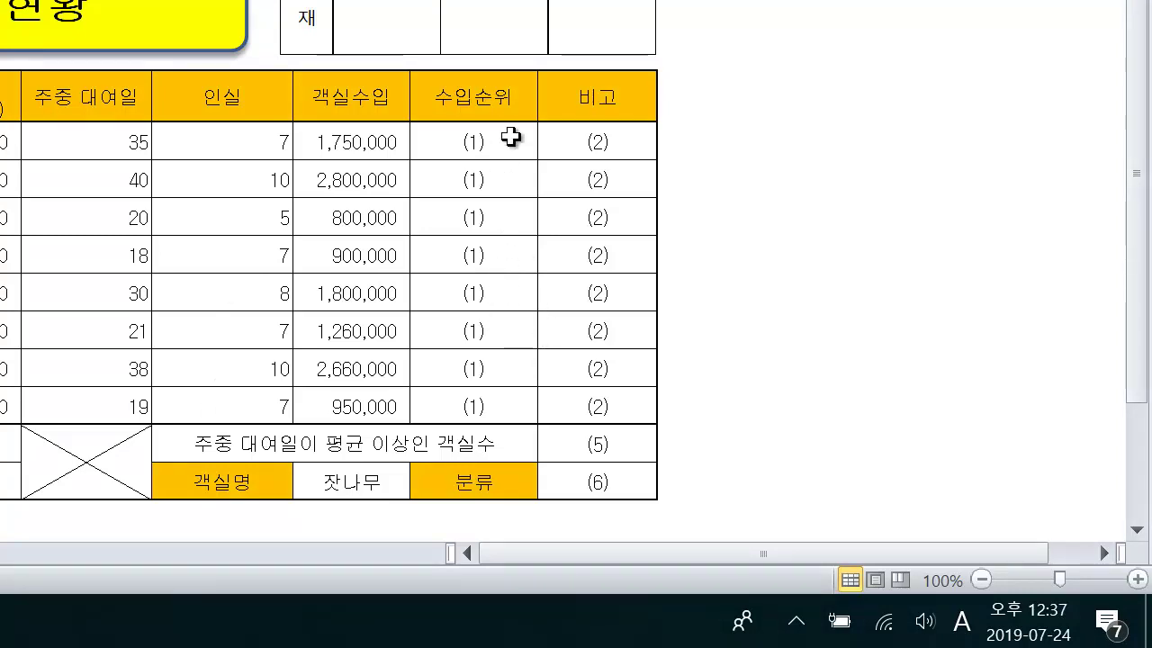
- Clear the (1) placeholders from the 수입순위 column, cells I5:I12
drag(513, 137, 497, 402)
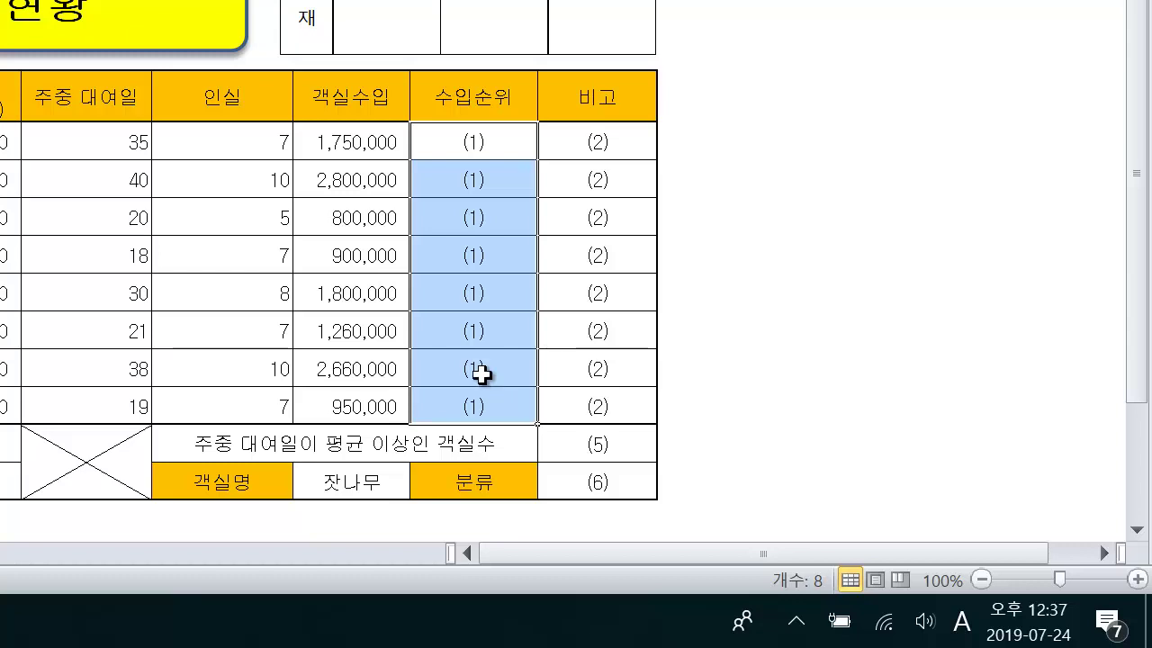
drag(299, 149, 297, 419)
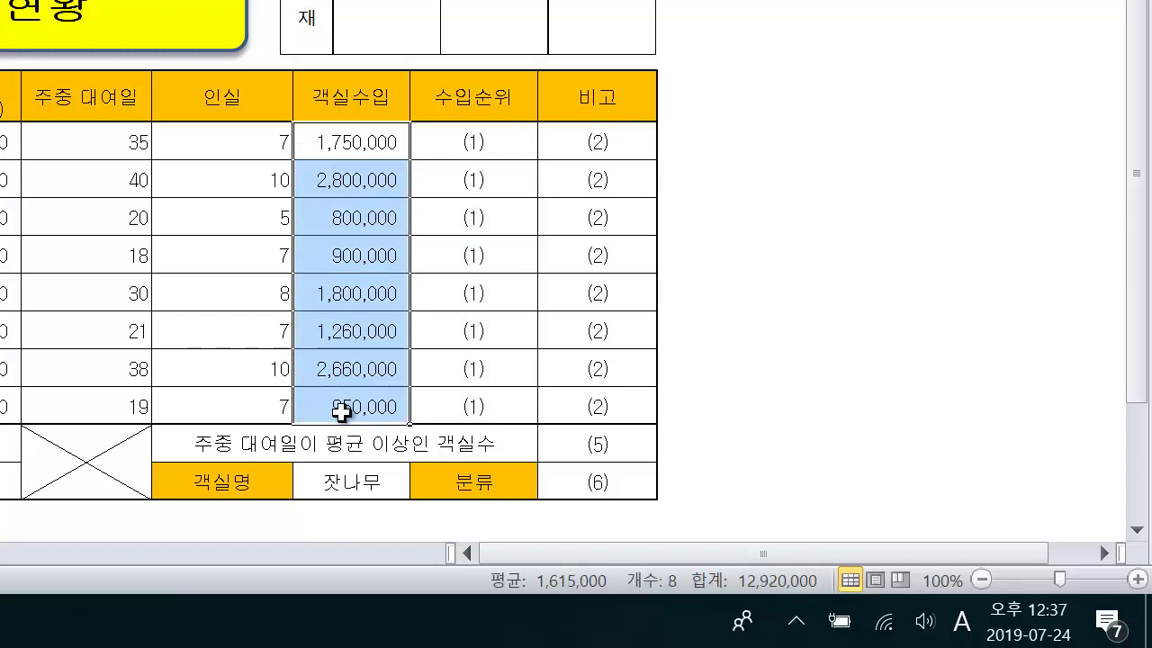
drag(522, 135, 496, 408)
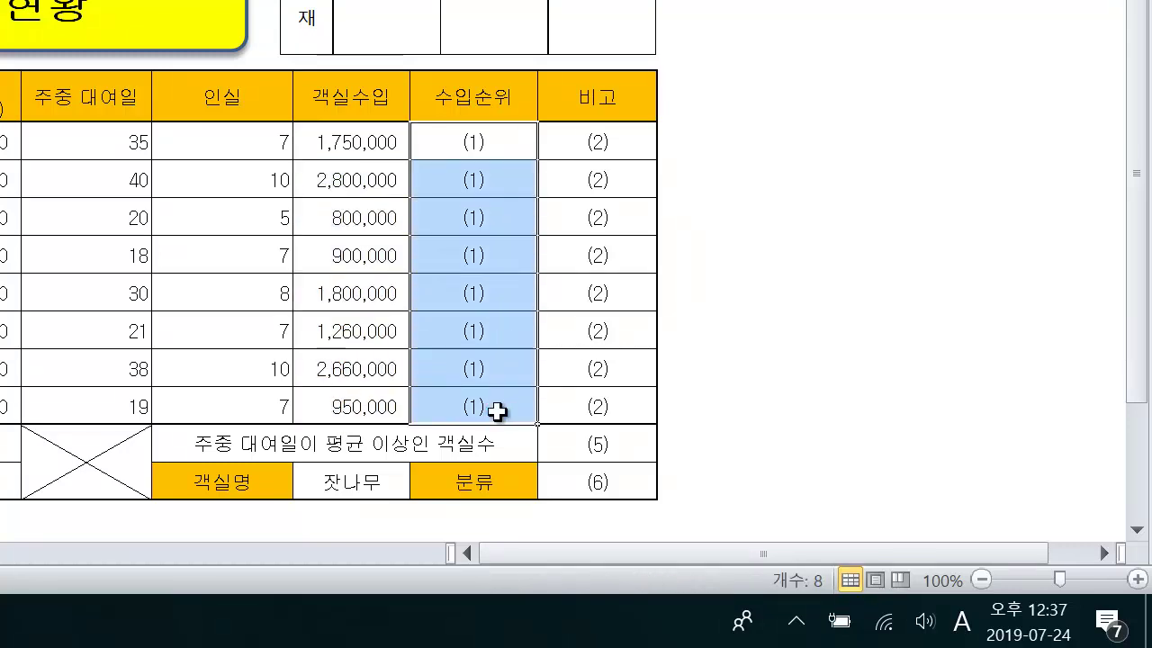
key(Delete)
- Start inserting a function in cell I5 and list the functions of the 모두 (all) category
click(460, 144)
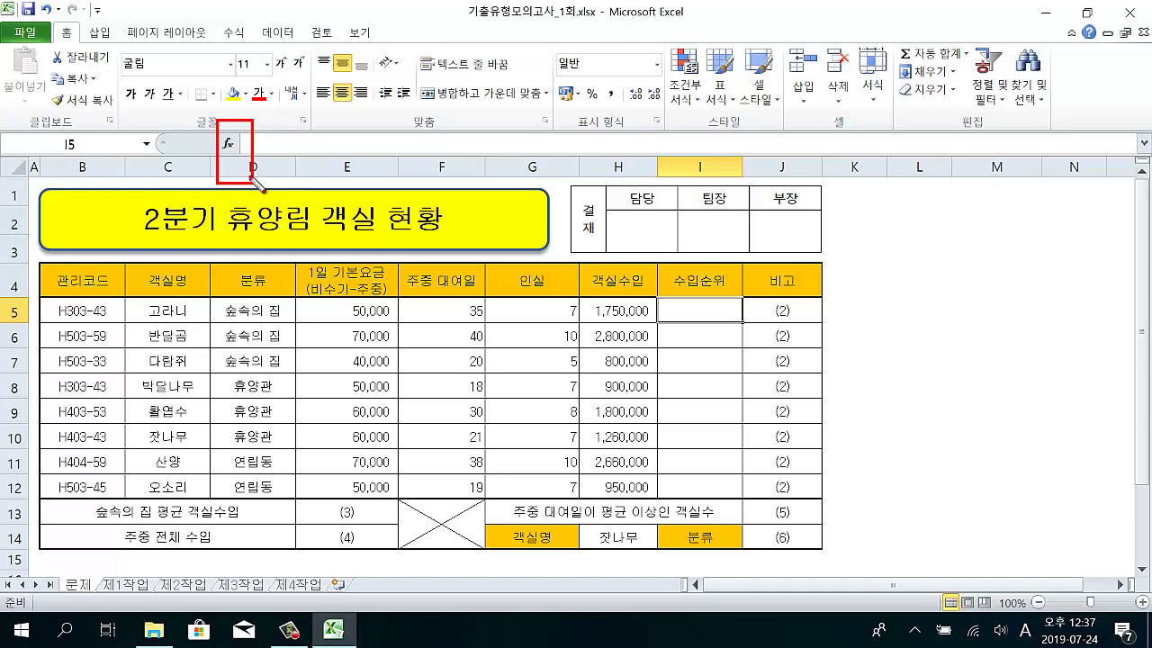
click(229, 143)
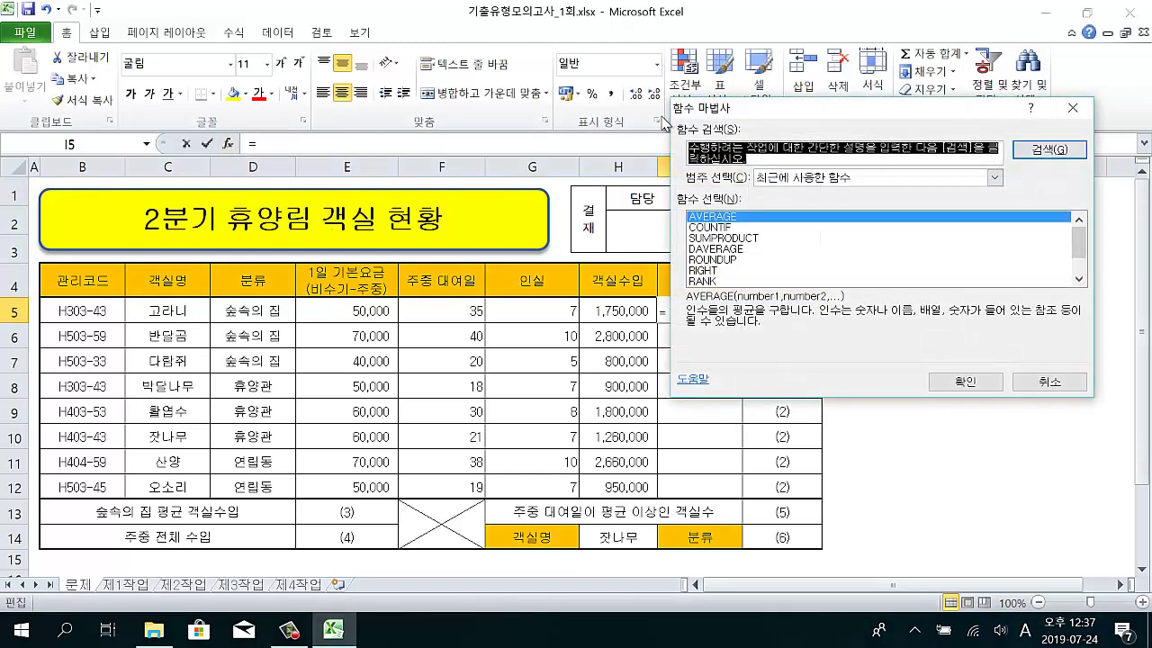
drag(711, 107, 412, 82)
click(512, 152)
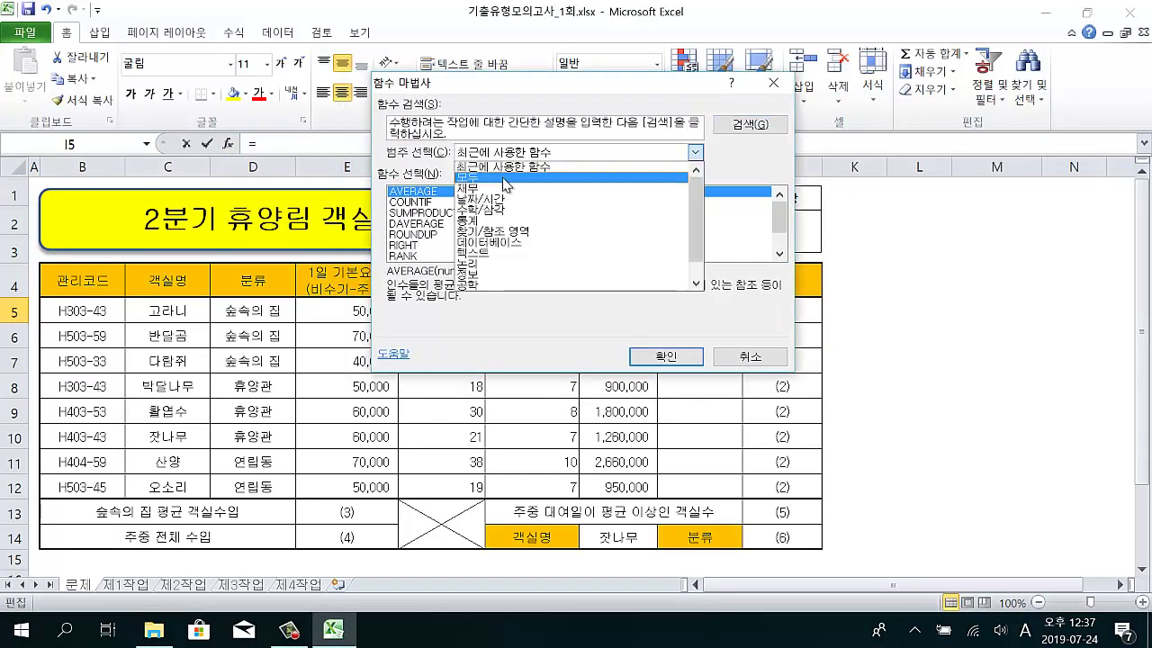
click(504, 179)
- Choose the RANK function from the function list and open its arguments
click(466, 213)
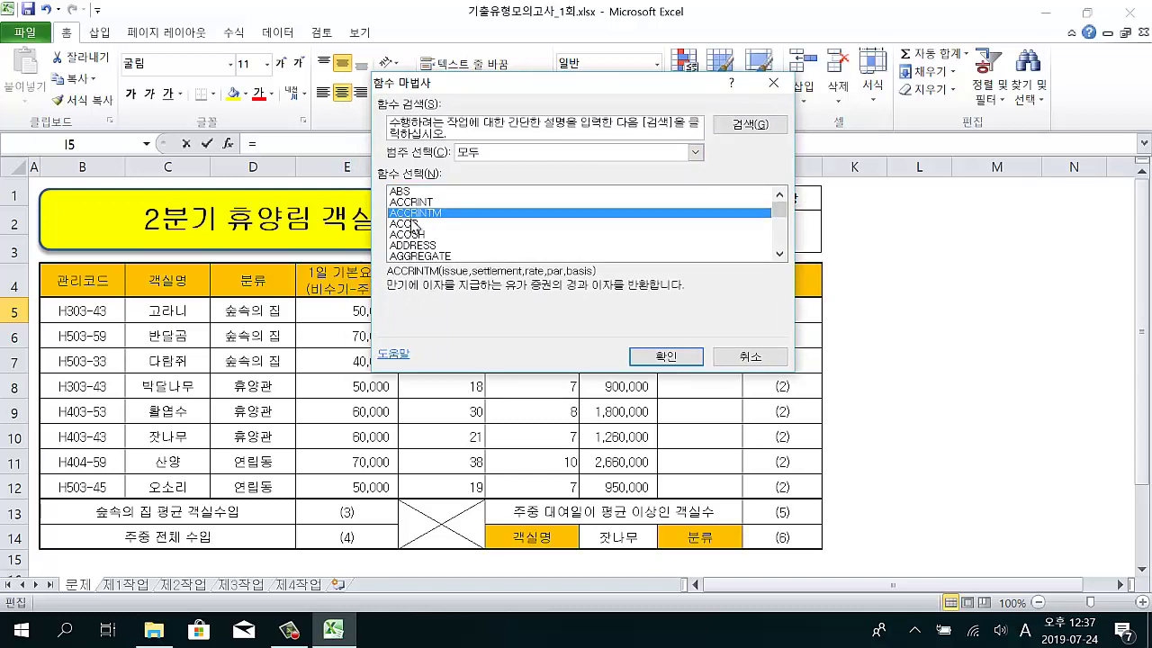
key(r)
key(Down)
key(Down)
key(Down)
key(Down)
key(Down)
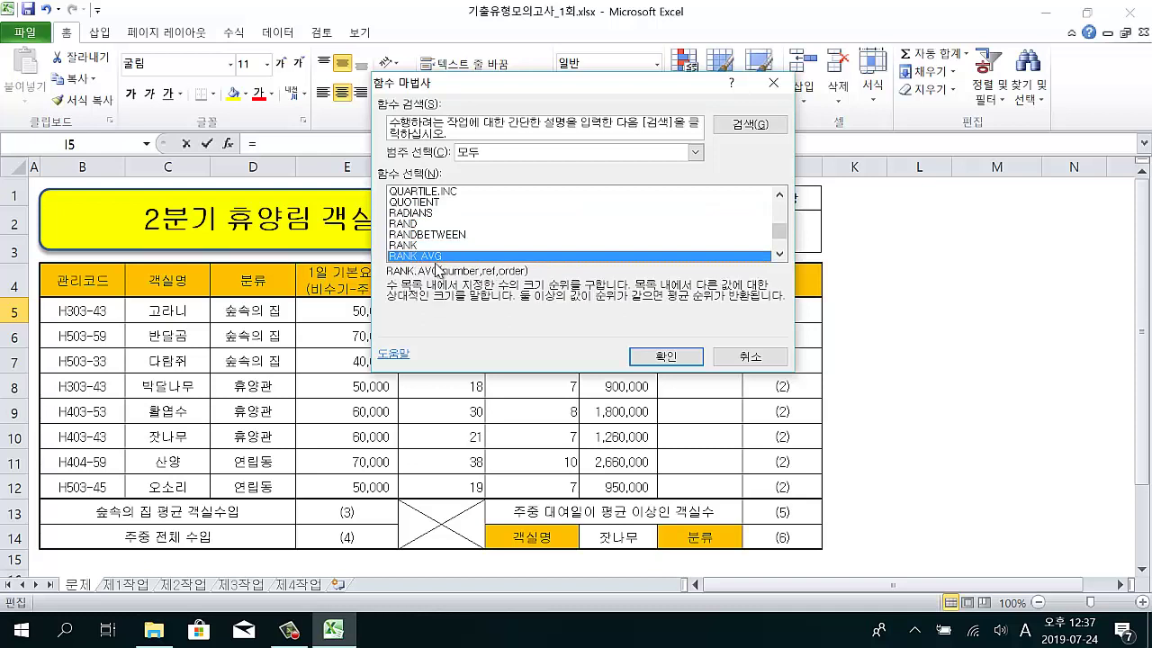
click(452, 235)
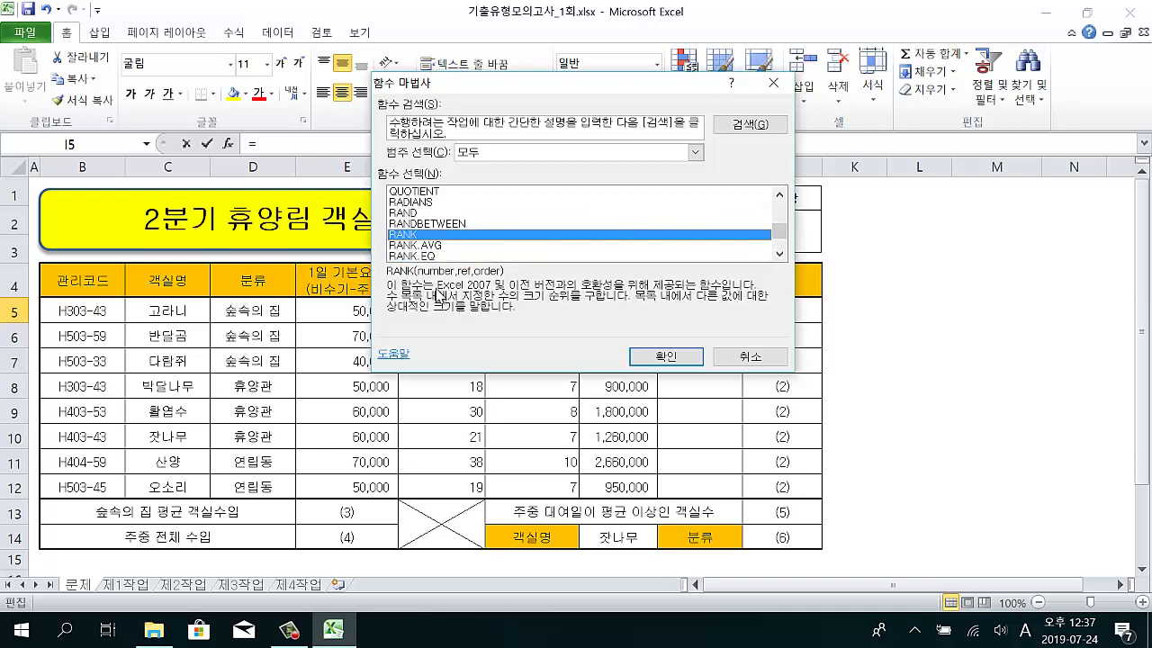
click(664, 358)
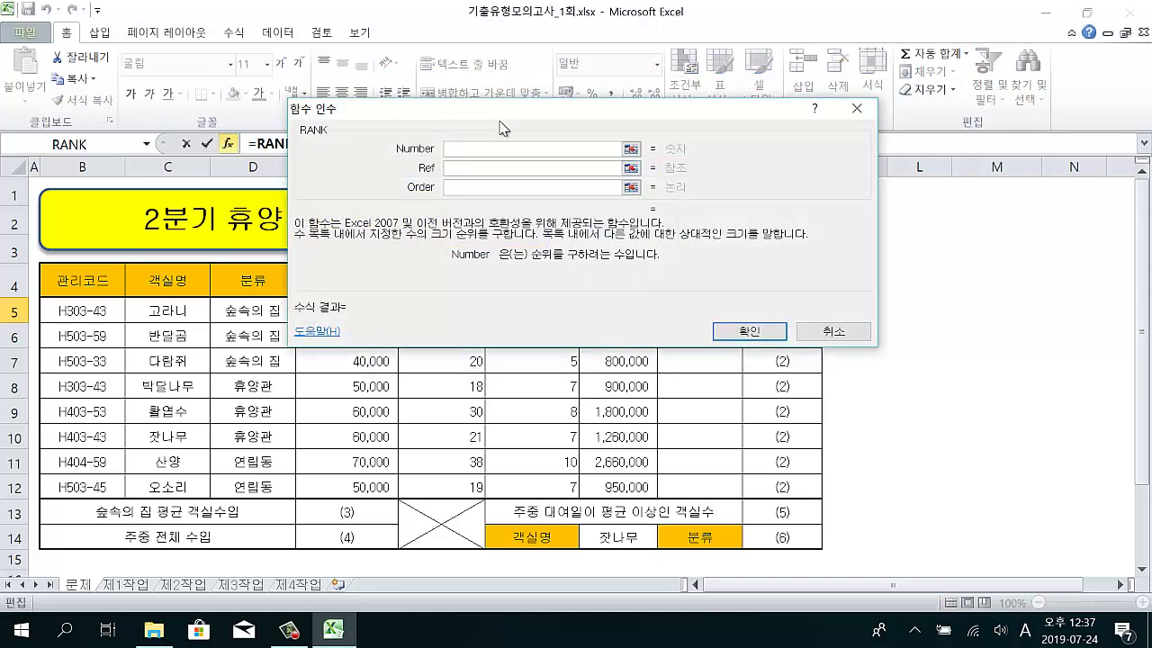
- Set RANK's Number argument to cell H5, the first 객실수입 value
drag(501, 128, 549, 356)
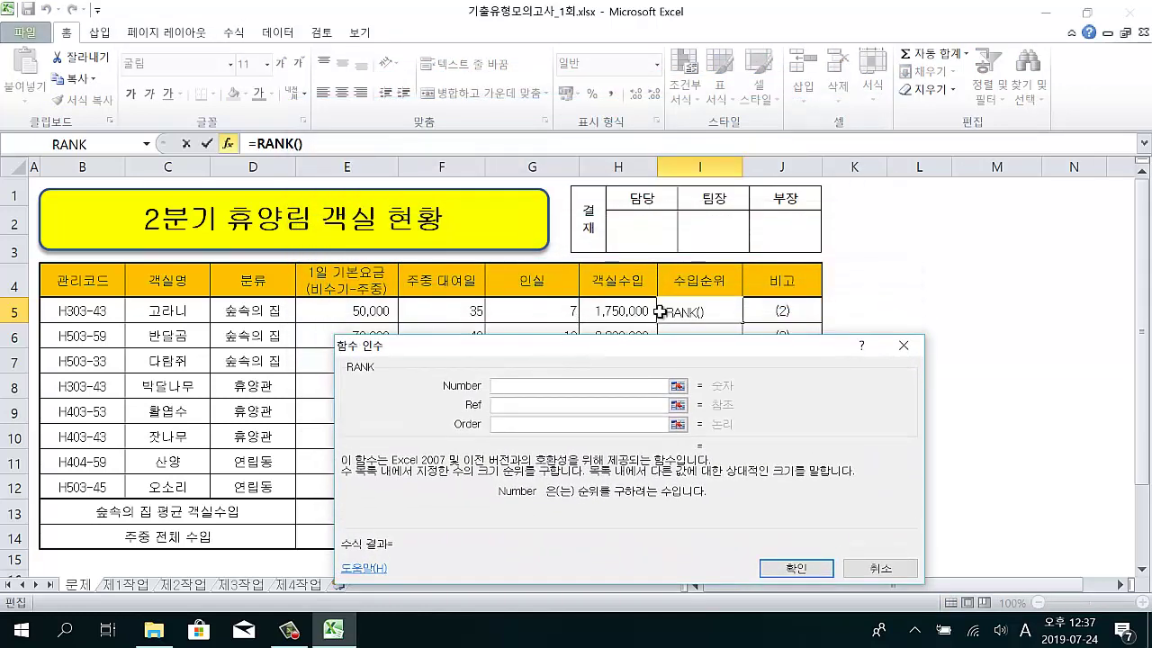
drag(660, 290, 741, 325)
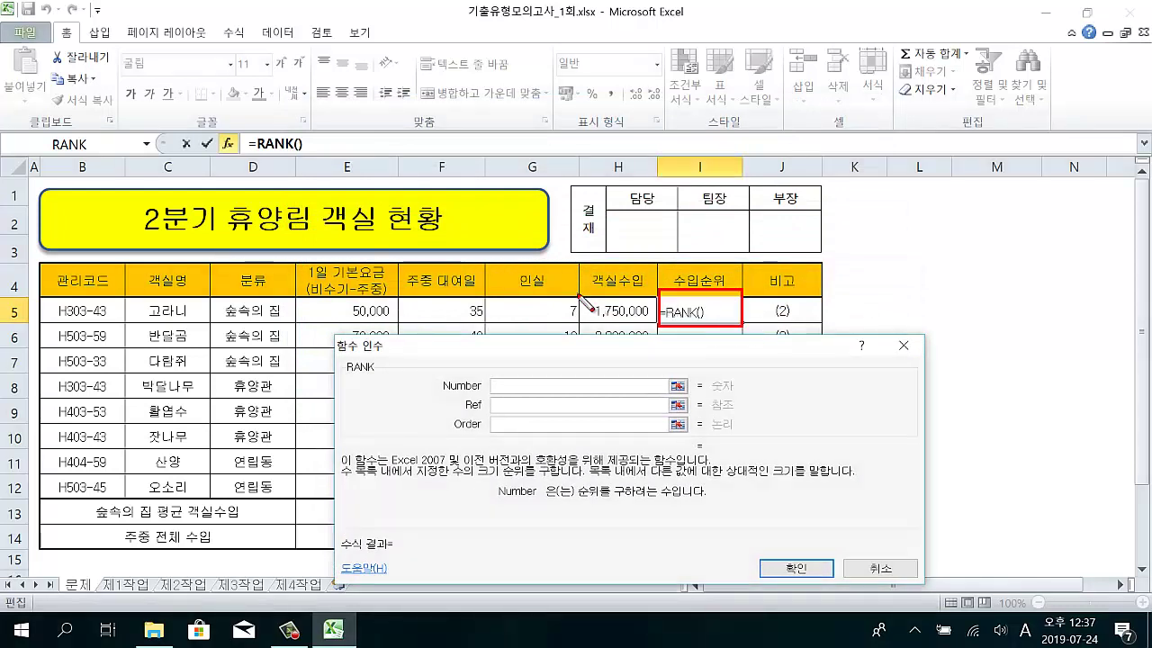
drag(581, 297, 648, 331)
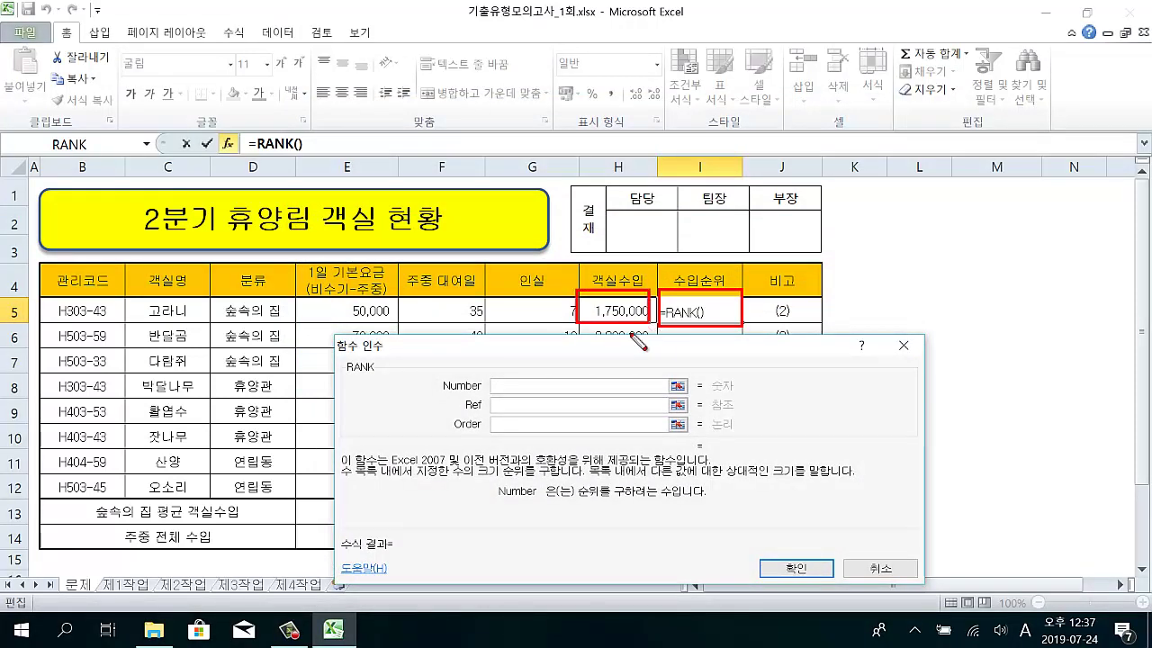
key(Escape)
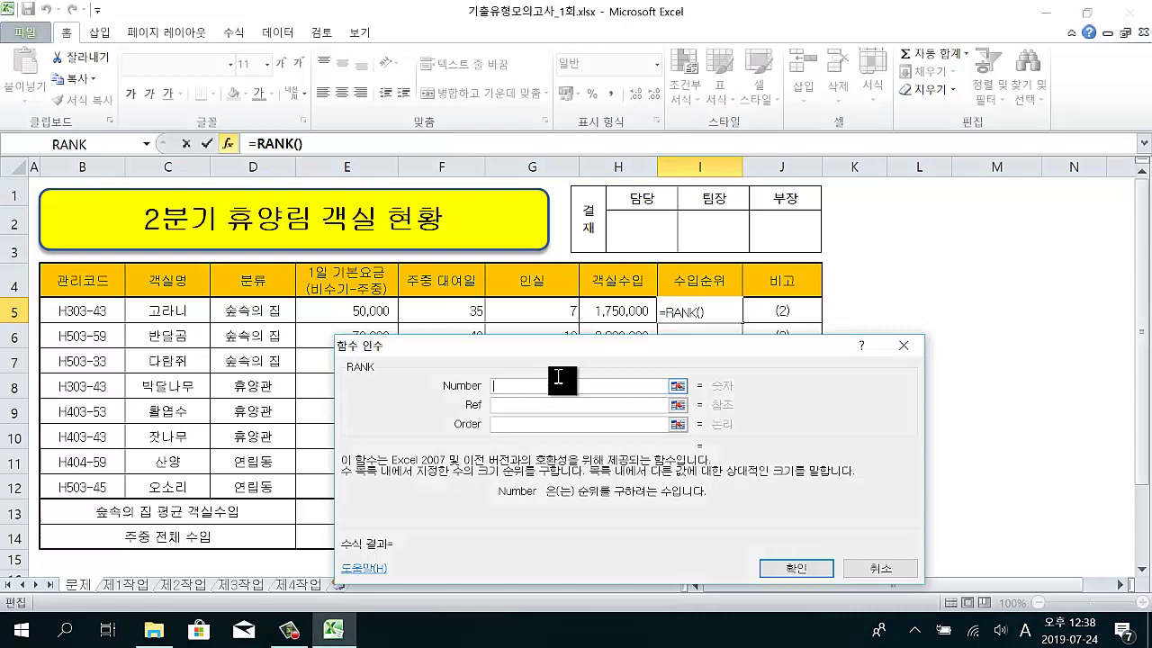
click(612, 307)
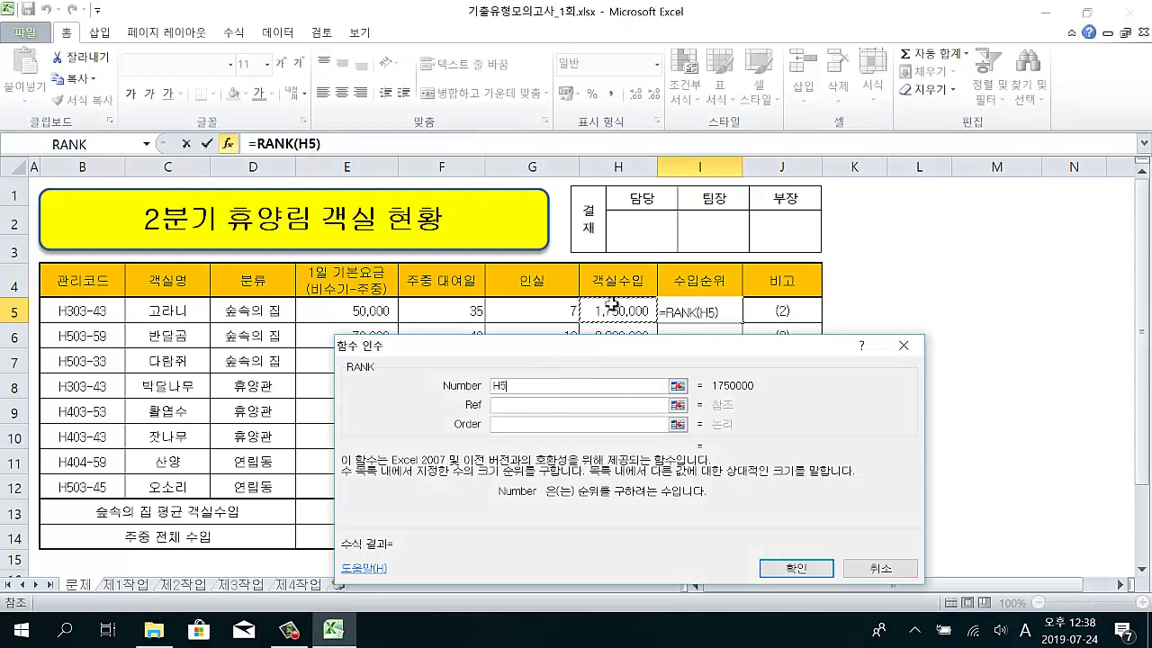
- Set RANK's Ref argument to the 객실수입 range H5:H12
click(513, 406)
drag(611, 347, 637, 33)
drag(619, 311, 620, 486)
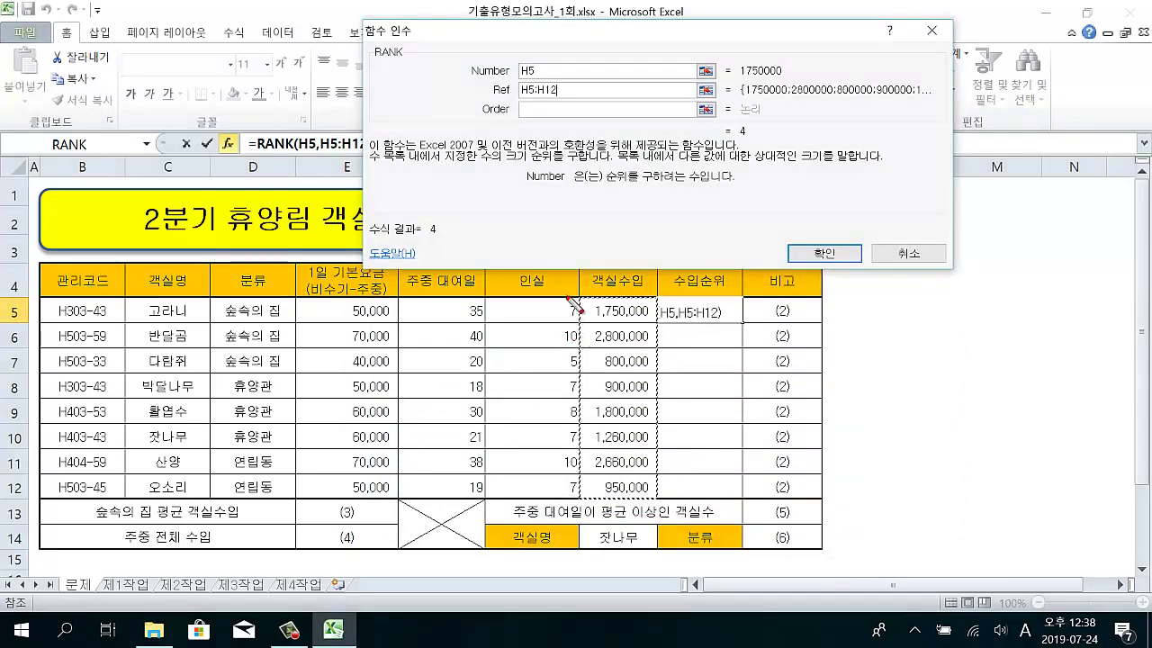
- Make the Ref range absolute as $H$5:$H$12 and enter the RANK formula in I5
mouse_move(567, 297)
mouse_down()
mouse_move(576, 448)
mouse_move(668, 497)
mouse_up()
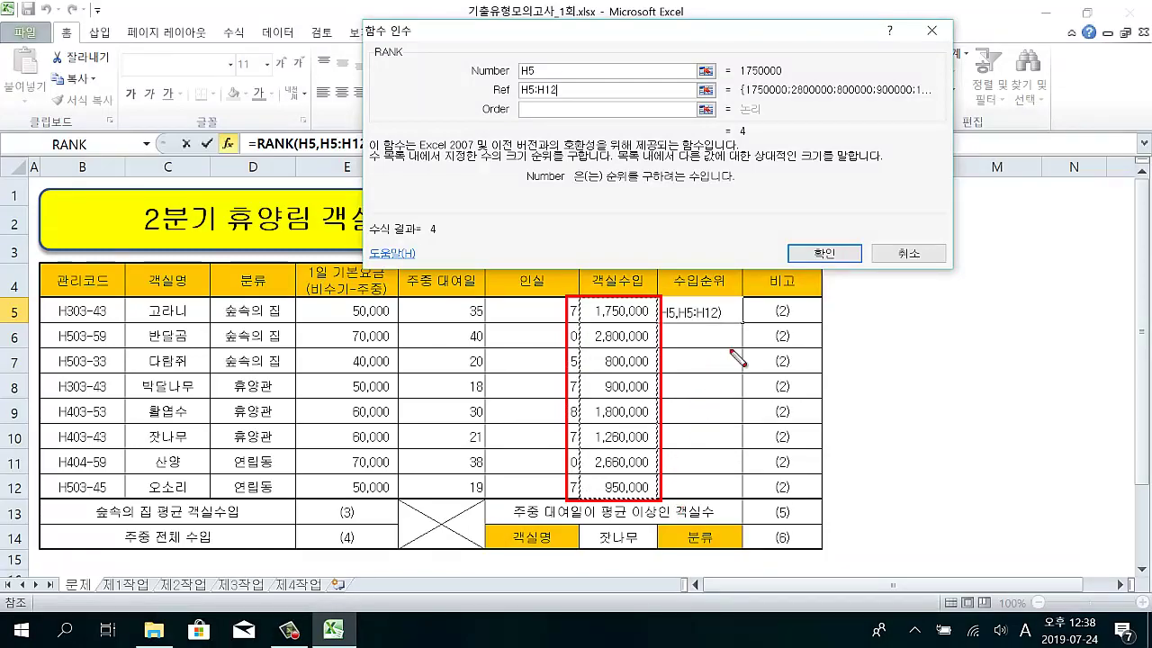
drag(729, 311, 752, 337)
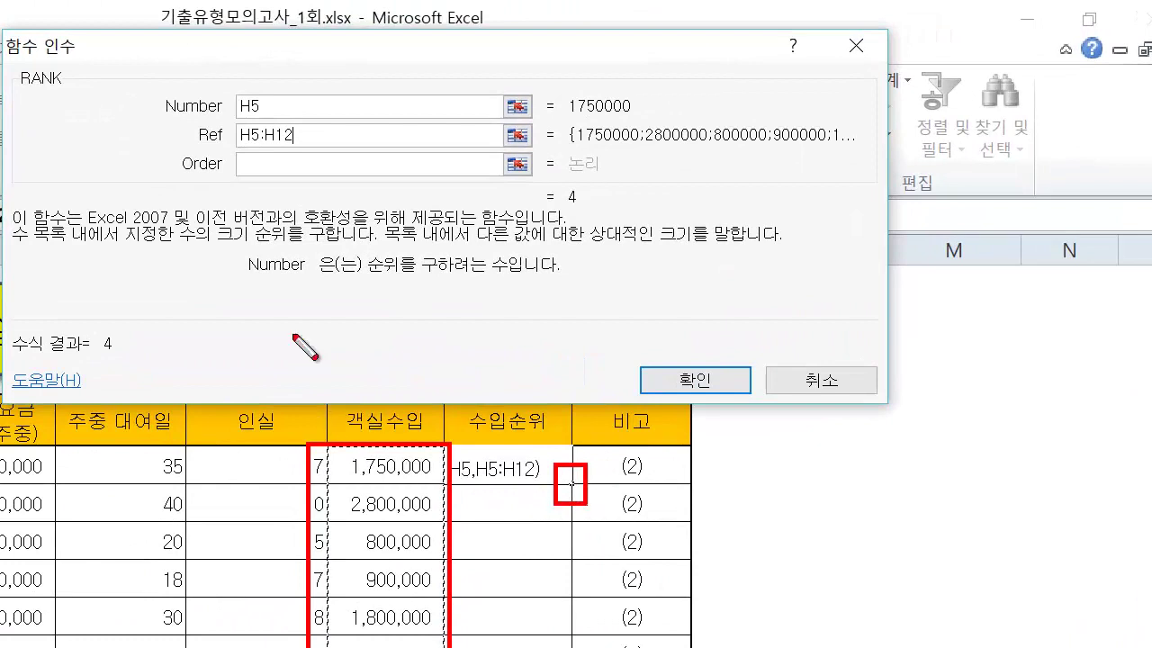
mouse_move(214, 112)
mouse_down()
mouse_move(259, 151)
mouse_move(350, 157)
mouse_move(219, 135)
mouse_up()
key(Escape)
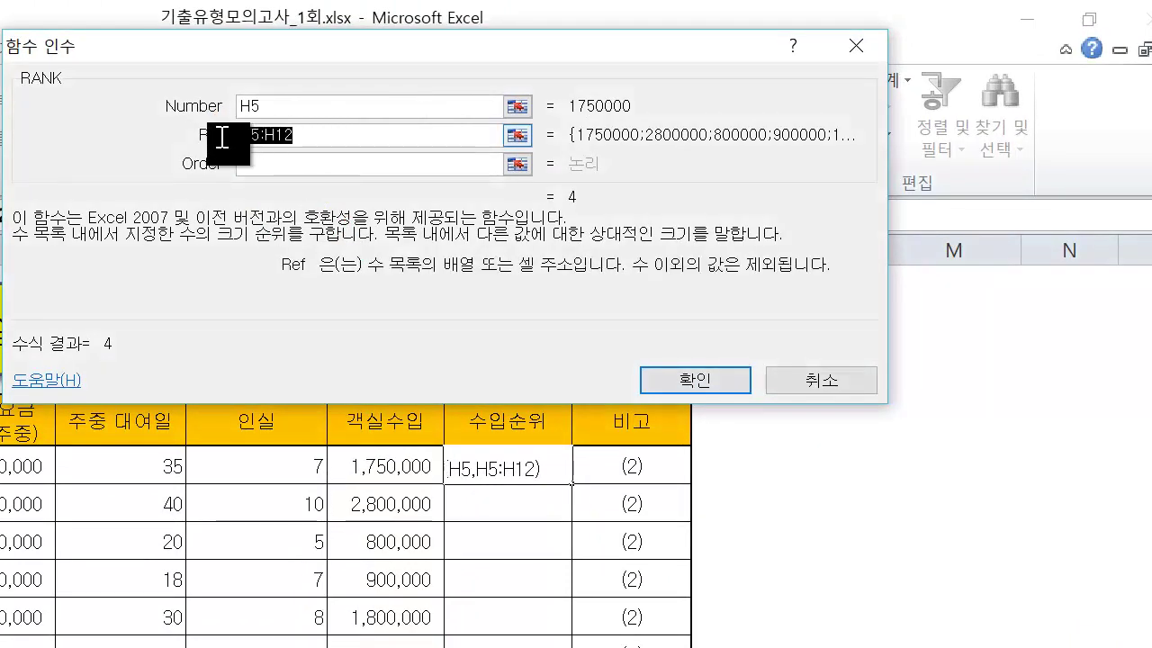
key(F4)
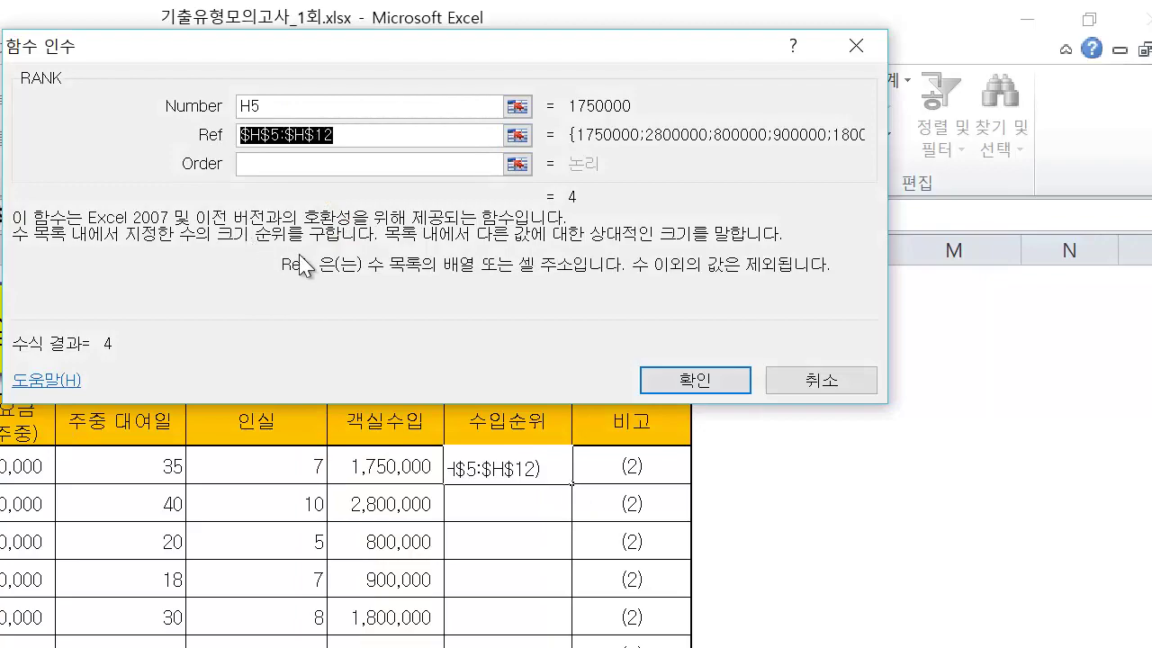
click(352, 134)
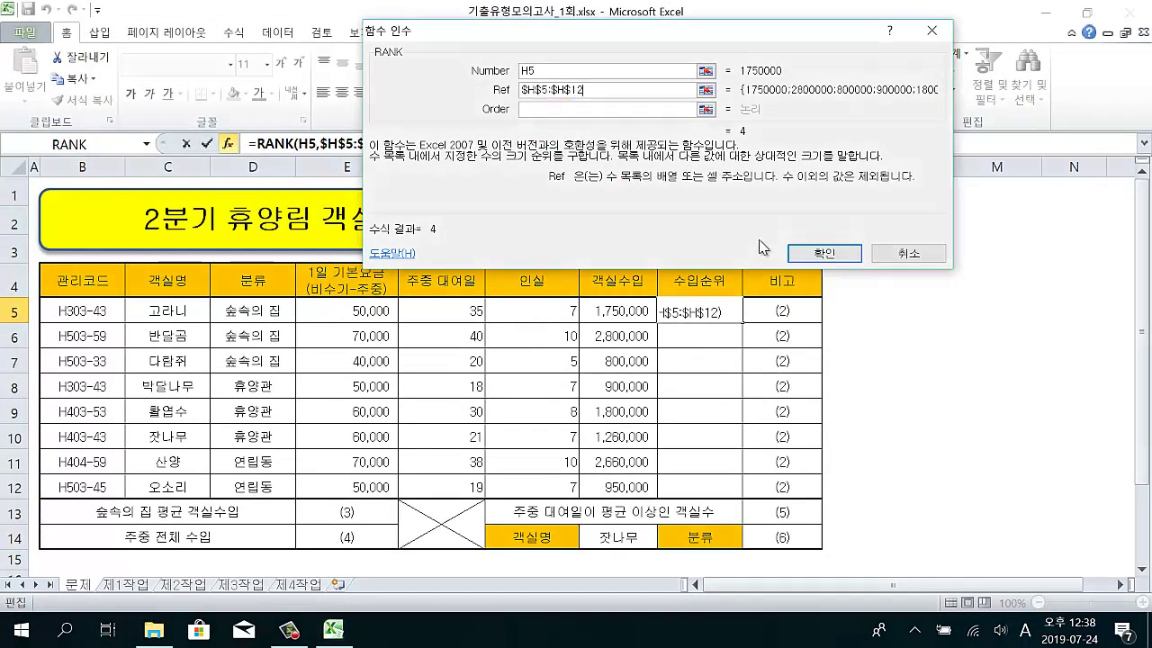
click(824, 253)
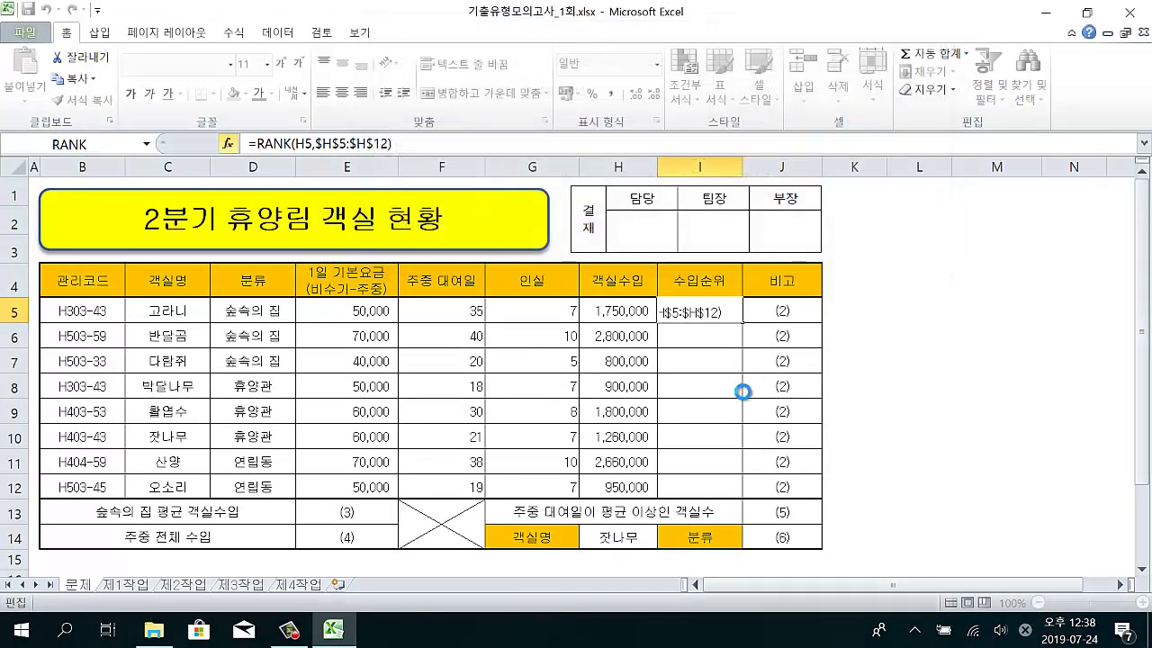
- Fill the RANK formula from I5 down to I12 without formatting
key(ctrl+shift+d)
mouse_move(587, 292)
mouse_down()
mouse_move(591, 315)
mouse_move(656, 325)
mouse_up()
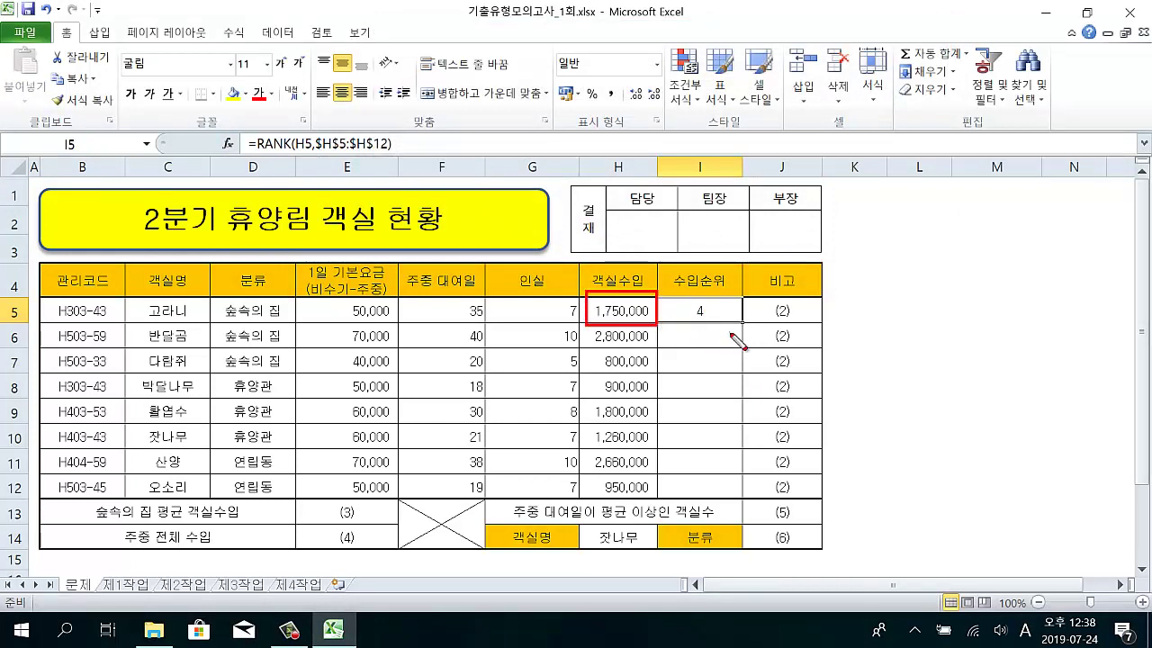
key(Escape)
drag(743, 322, 731, 483)
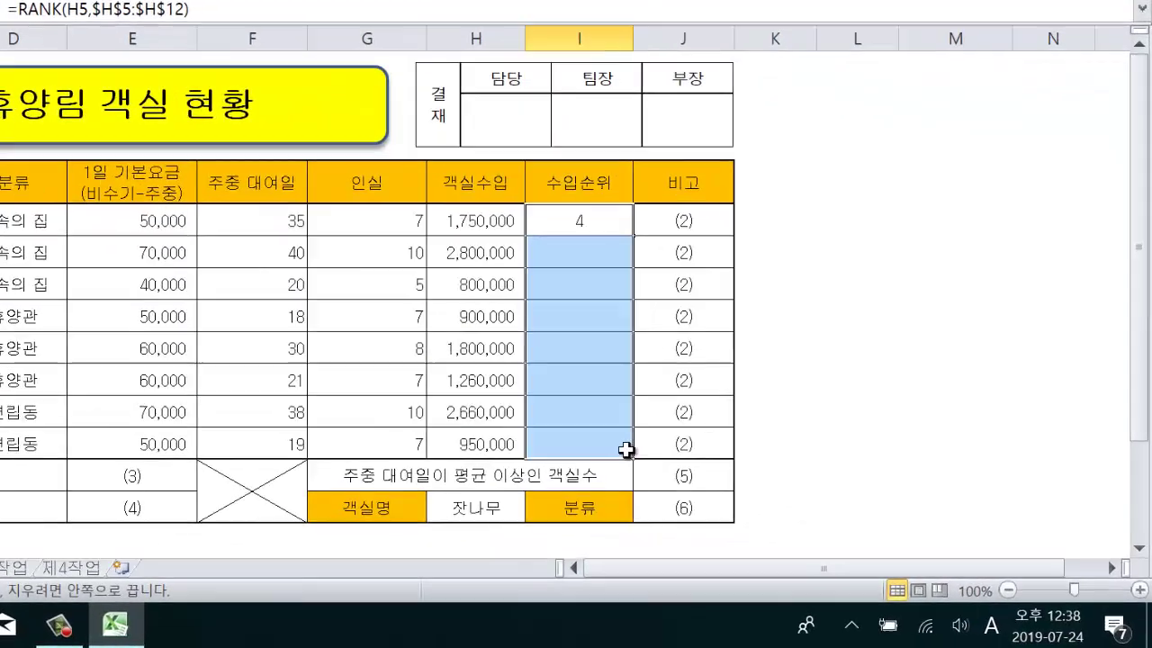
click(558, 443)
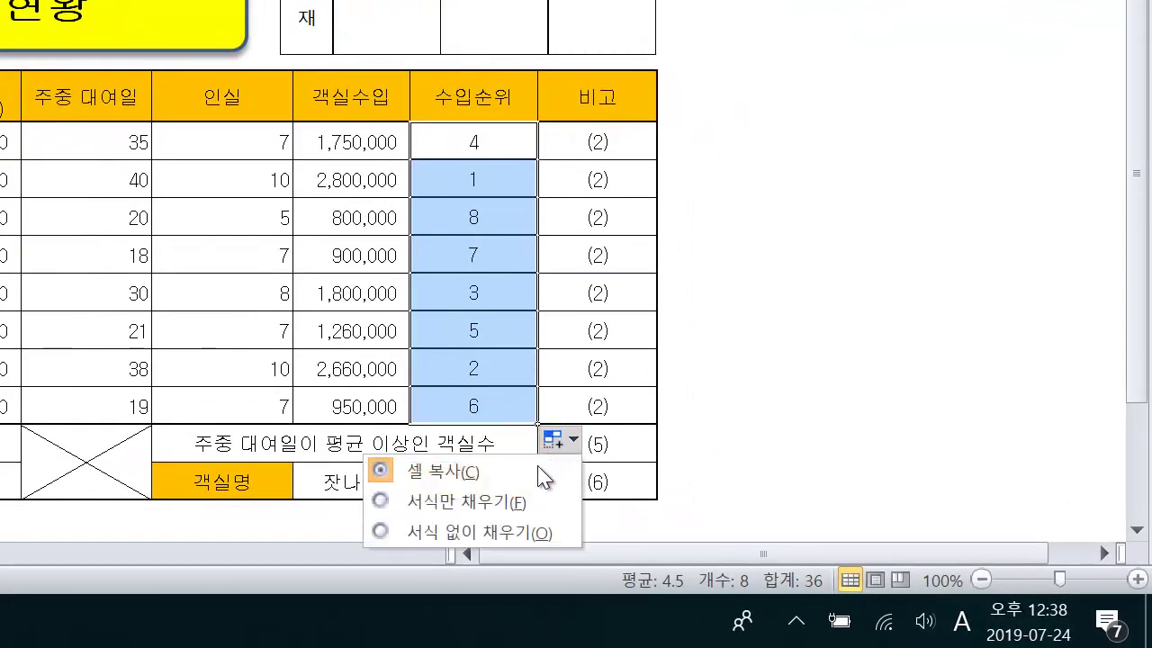
click(490, 532)
click(730, 325)
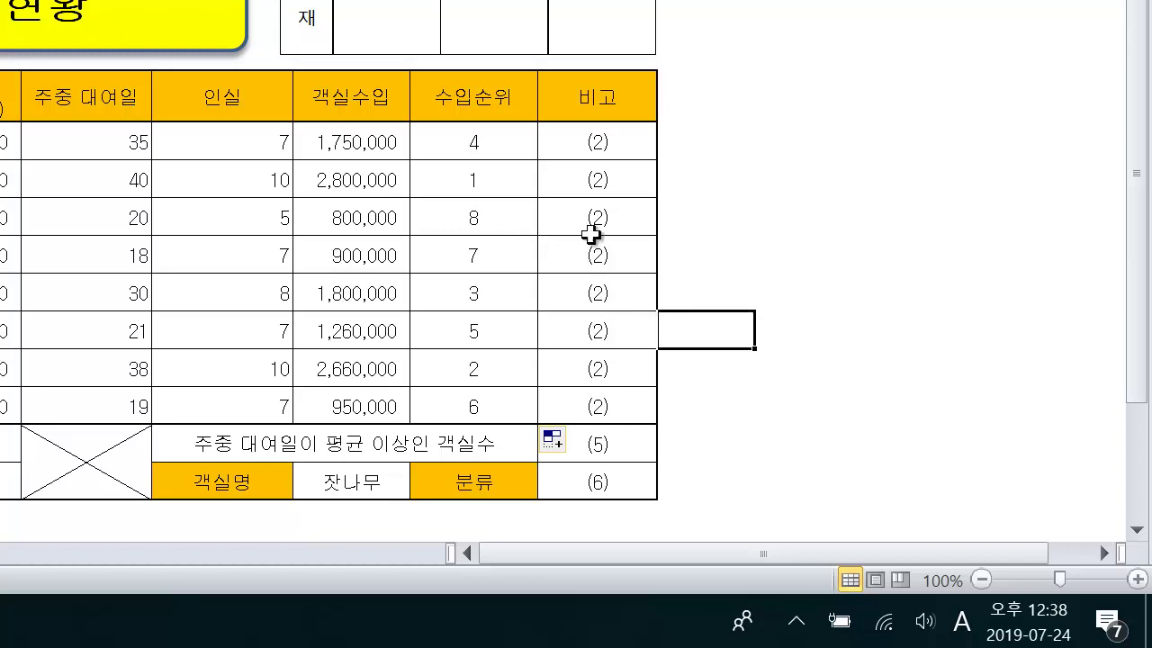
- Clear the (2) placeholders from the 비고 cells J5:J12
drag(577, 175, 573, 399)
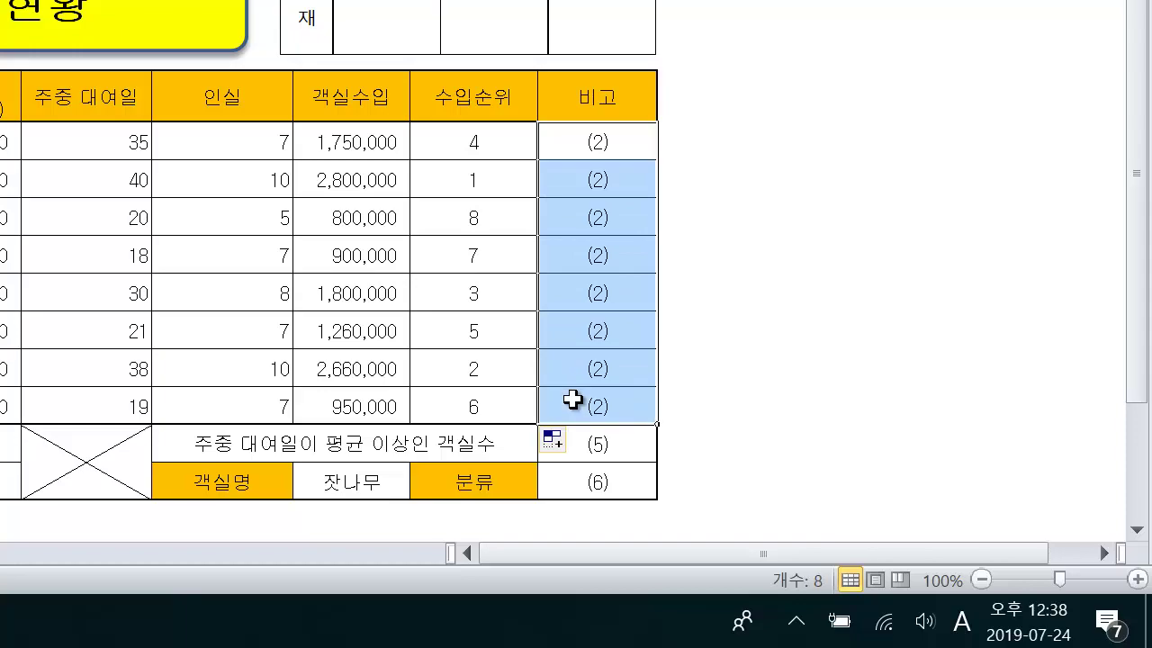
key(Delete)
click(706, 176)
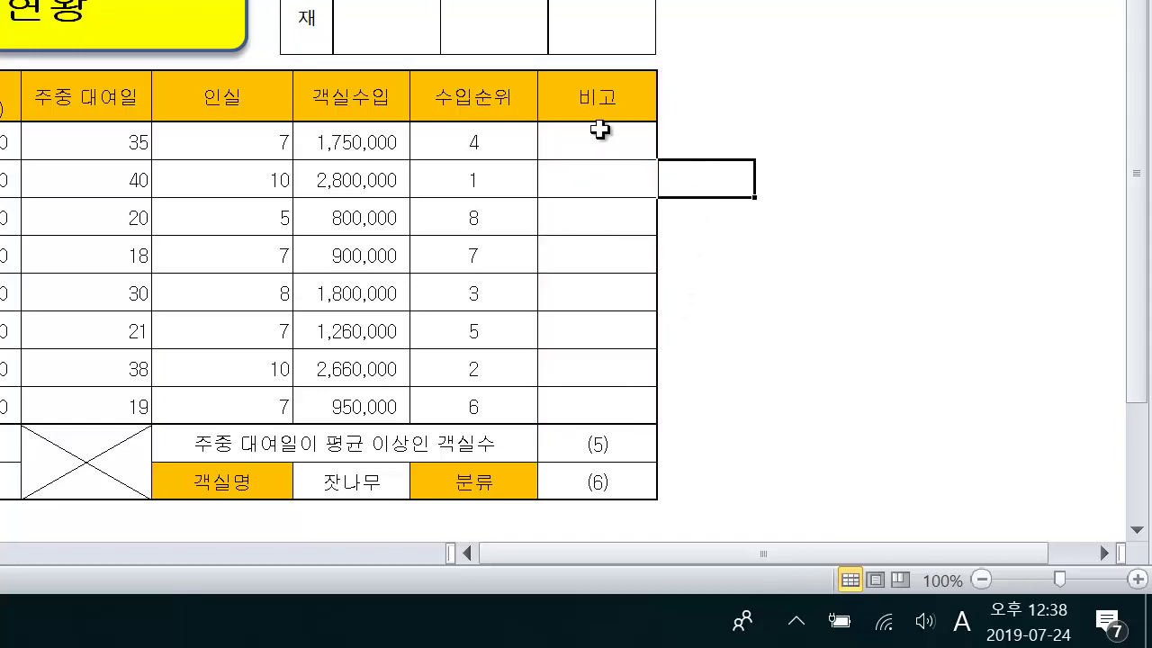
- Start inserting a function in J5, the first 비고 cell, and limit the function list to the 텍스트 category
click(599, 135)
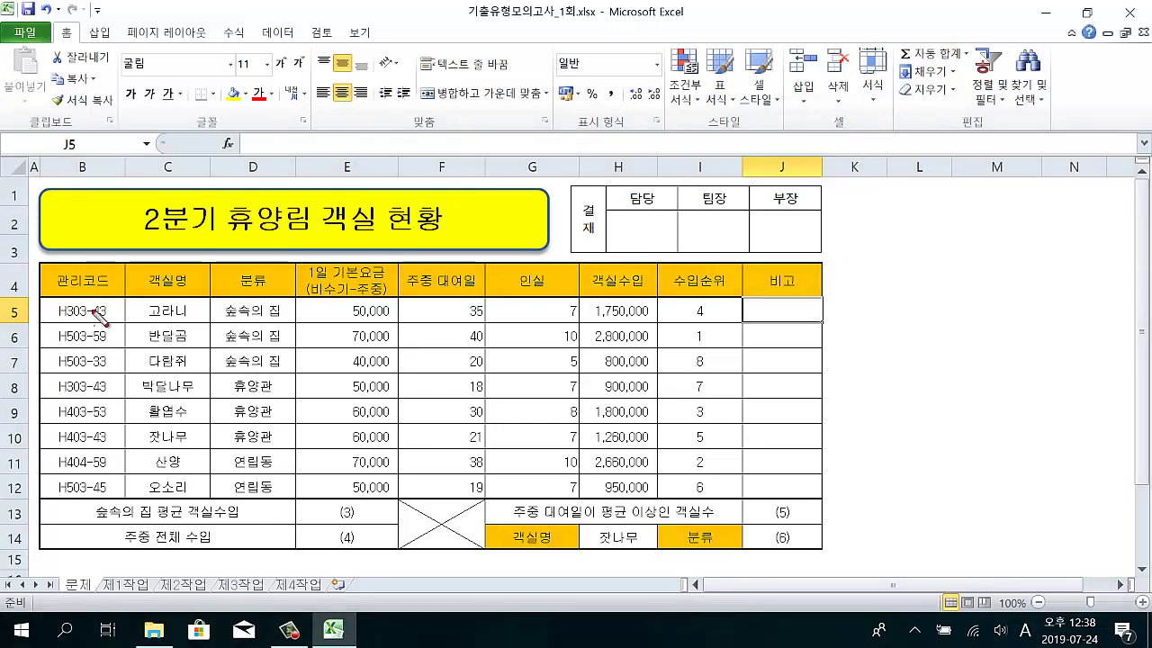
drag(94, 302, 115, 495)
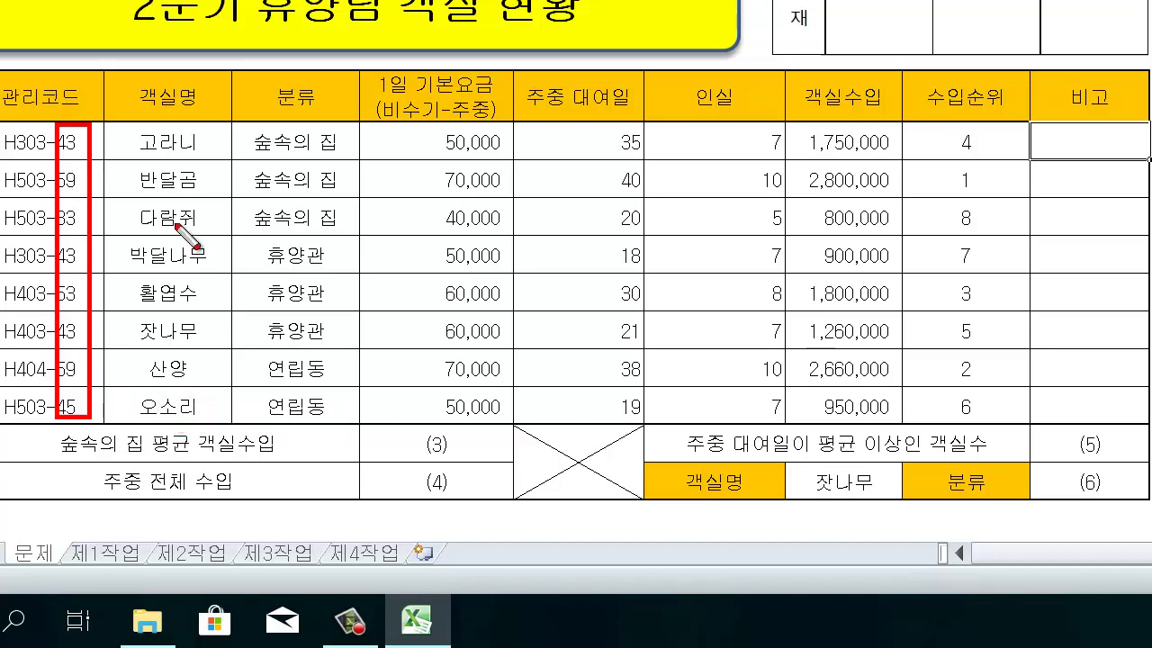
key(Escape)
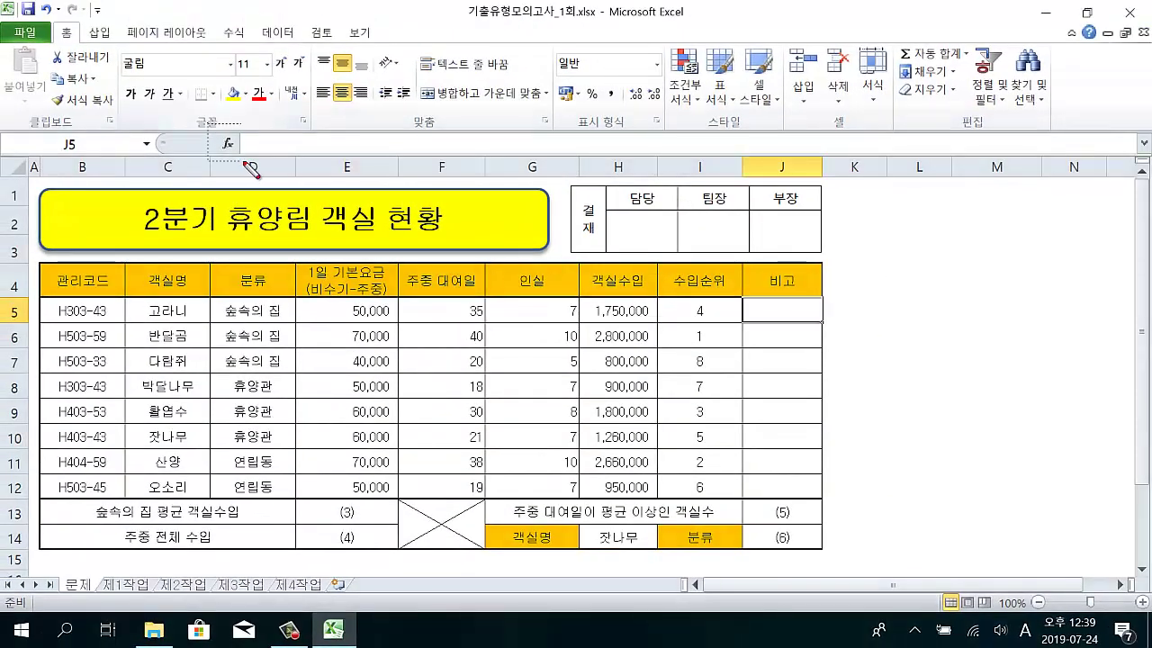
drag(207, 125, 244, 162)
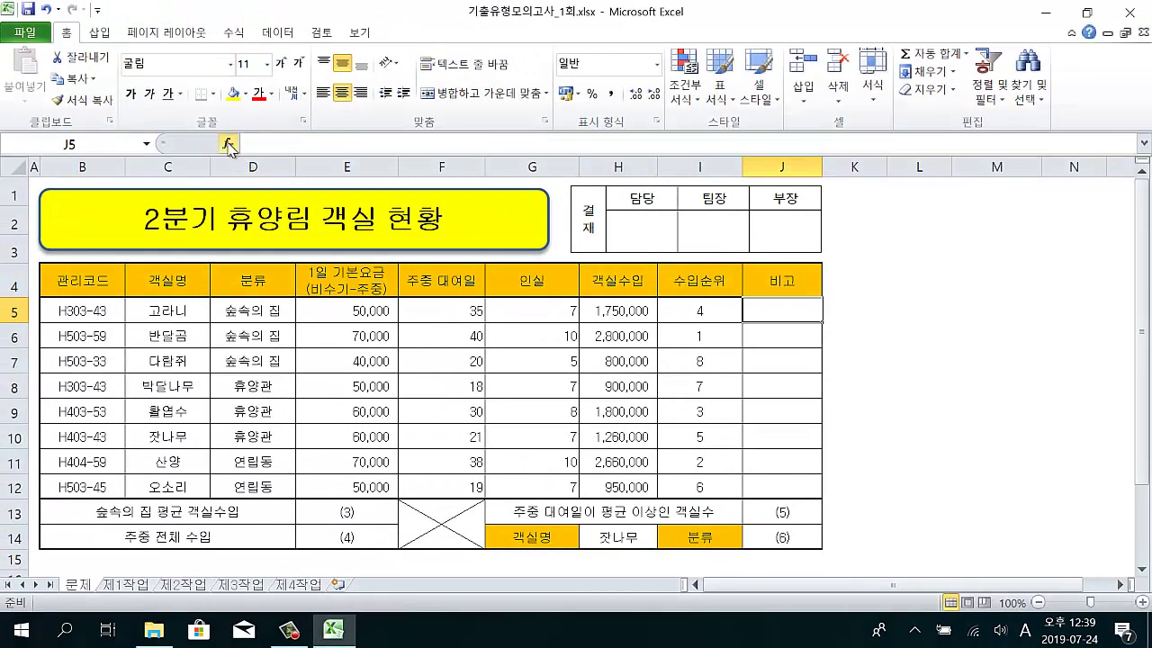
click(226, 143)
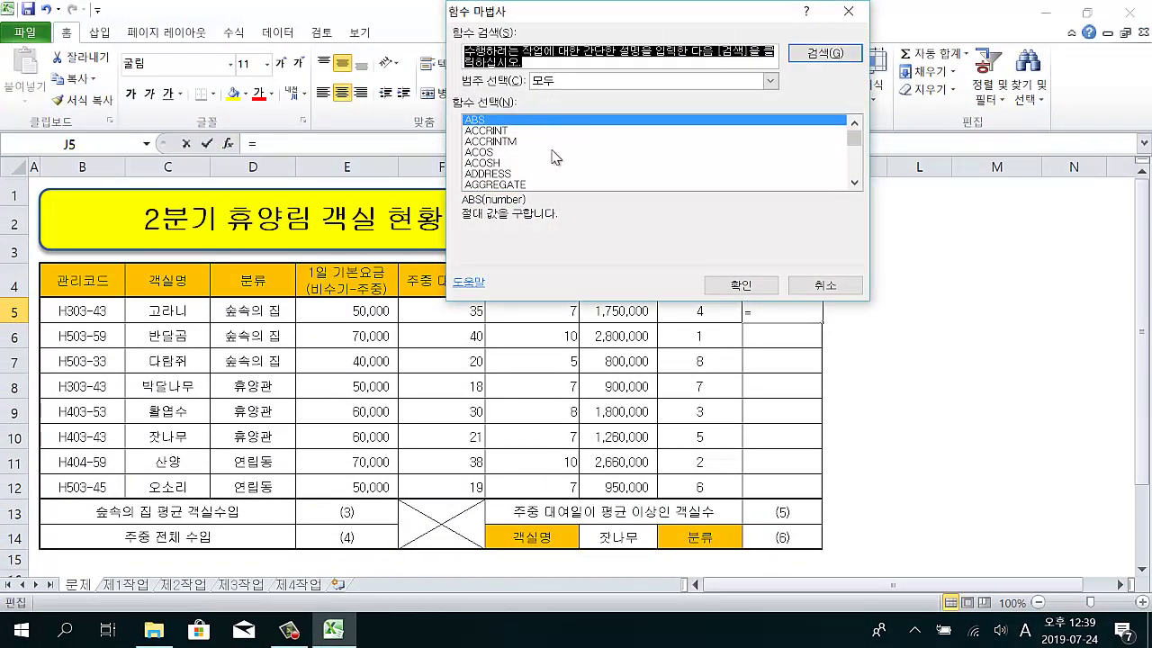
click(583, 81)
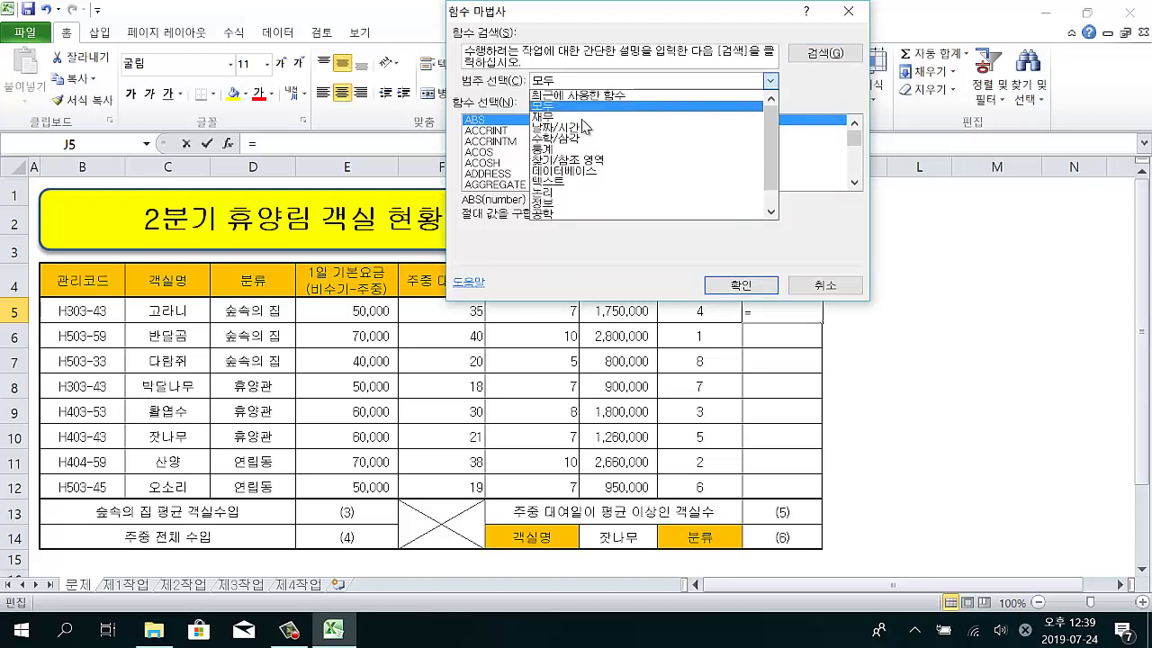
click(580, 182)
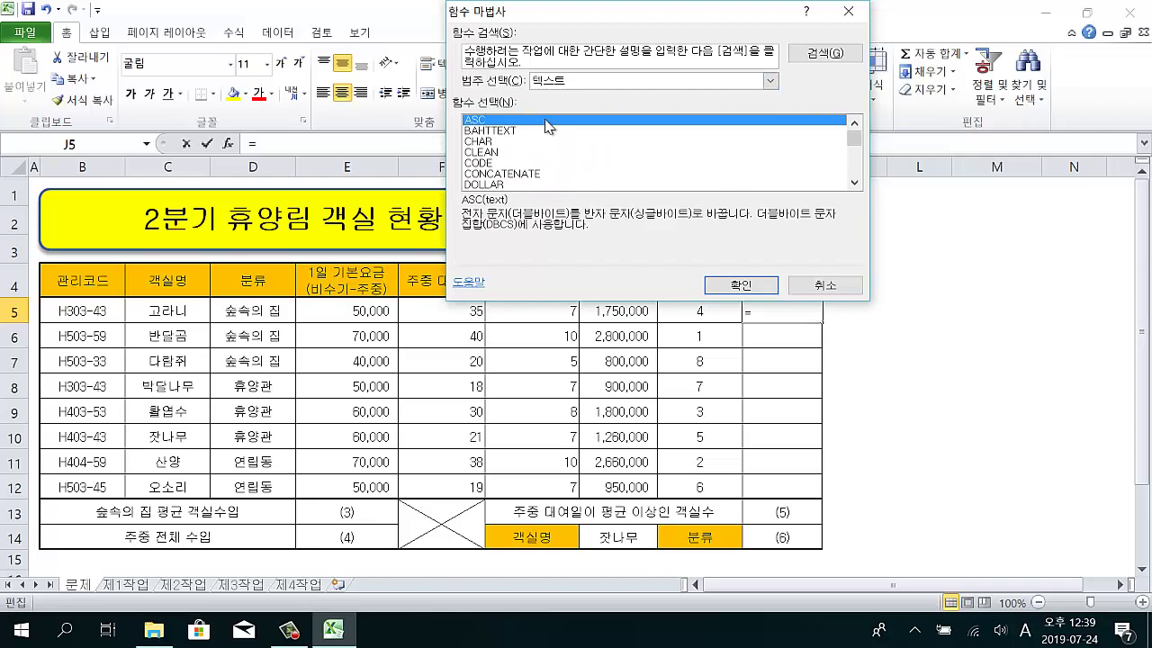
- Choose the RIGHT function from the text functions and open its arguments
drag(525, 67, 611, 92)
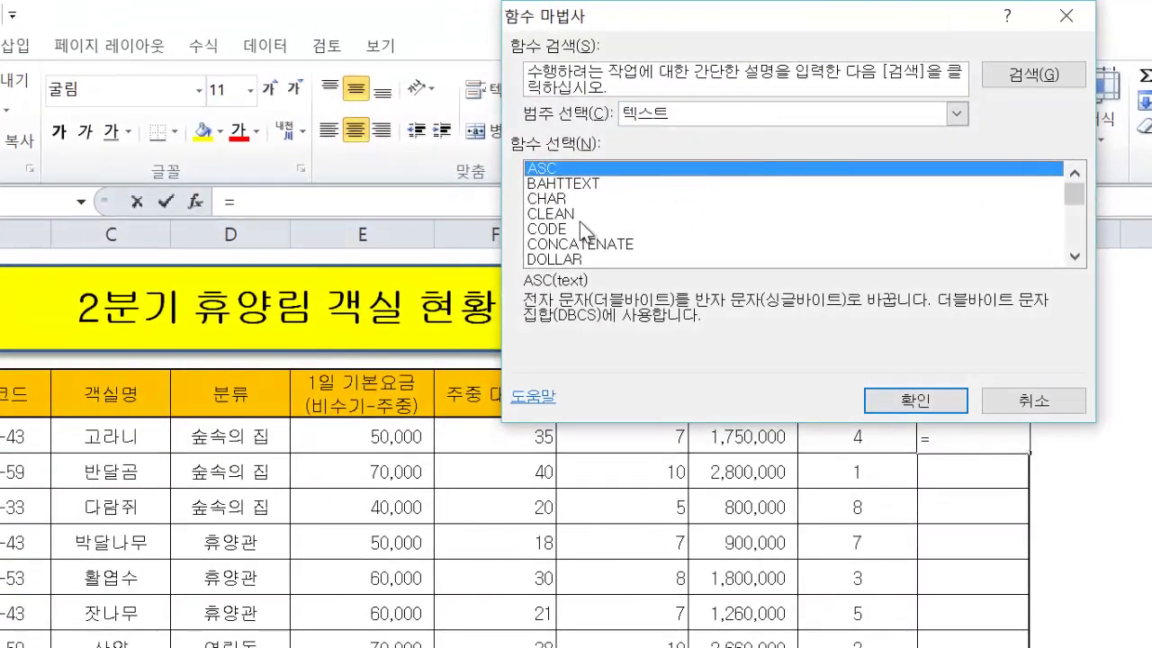
click(519, 168)
scroll(568, 261, down, 1)
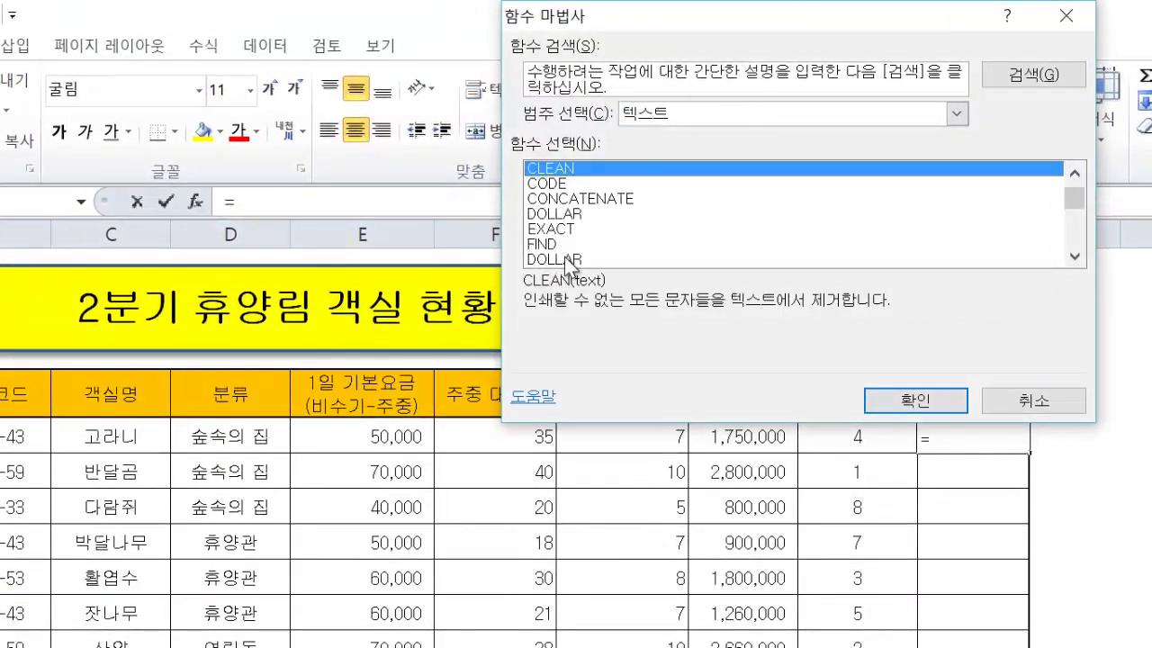
scroll(564, 256, down, 3)
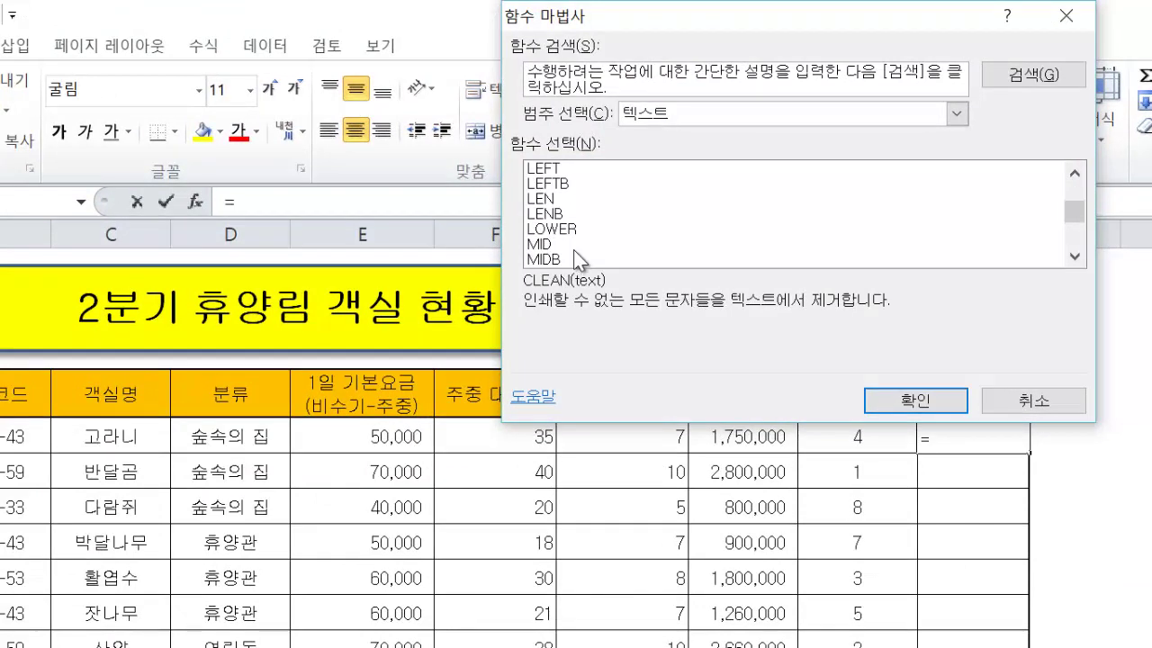
scroll(581, 234, down, 2)
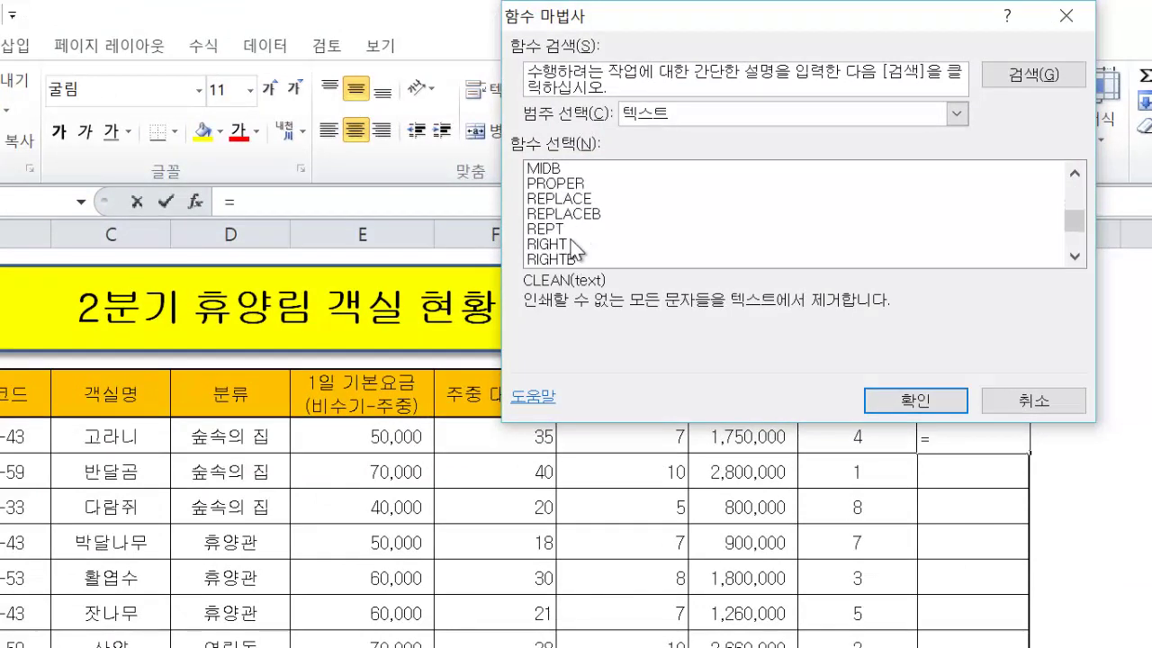
click(567, 242)
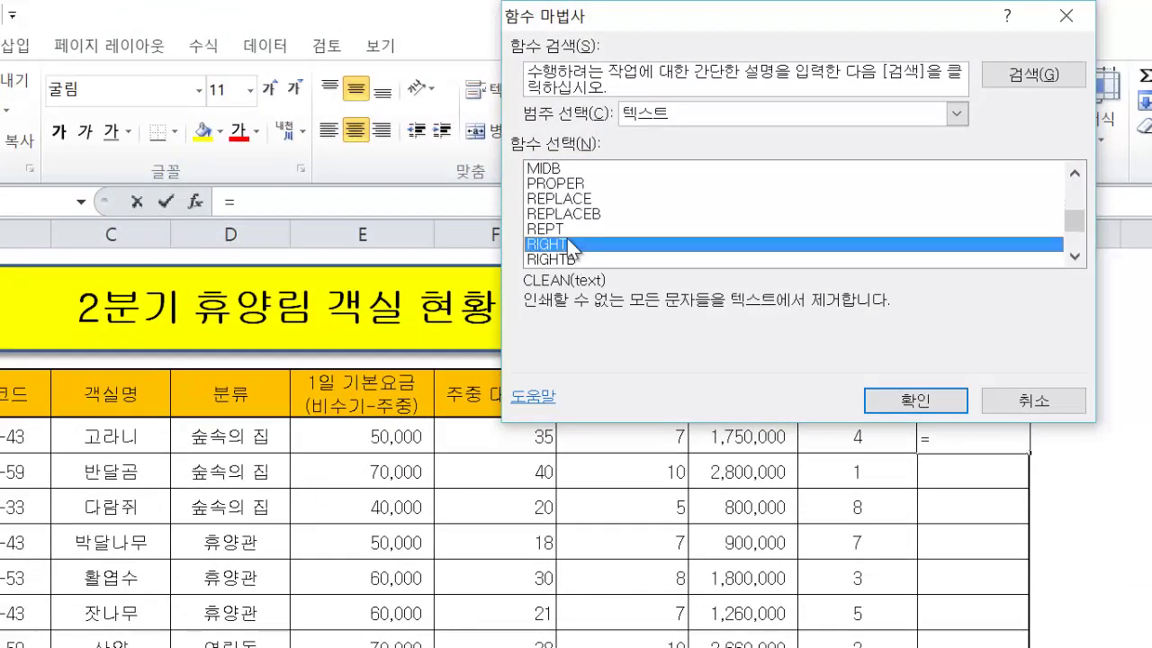
click(896, 396)
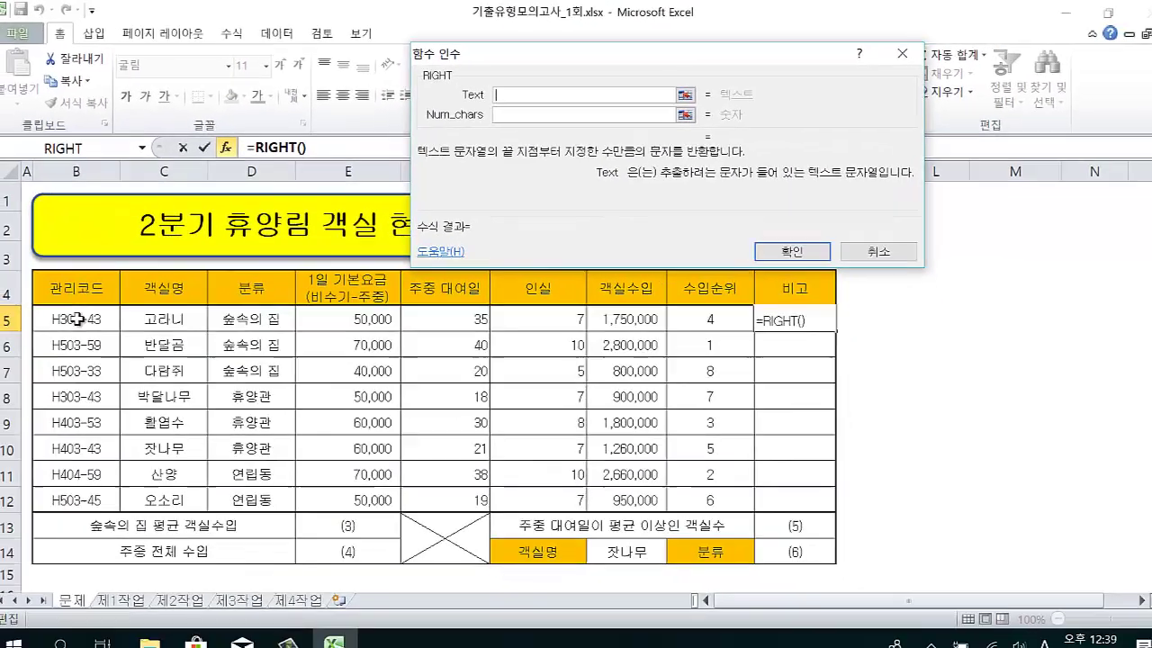
- Set RIGHT's Text argument to the 관리코드 cell B5 and Num_chars to 2, and enter the formula in J5
click(72, 382)
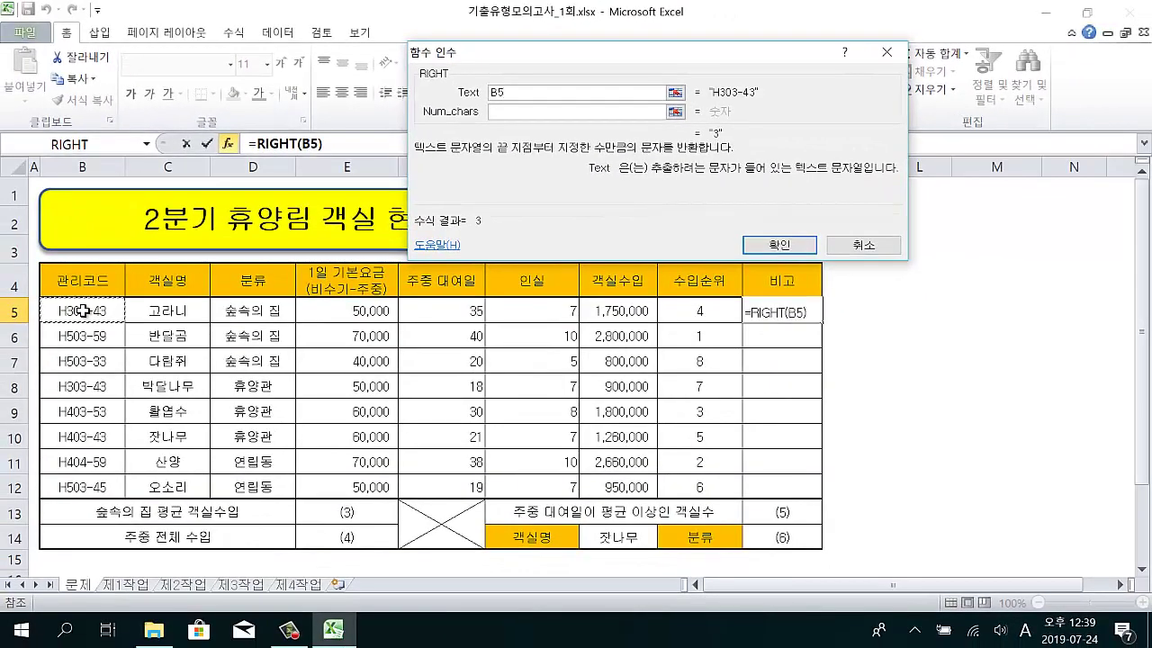
click(520, 112)
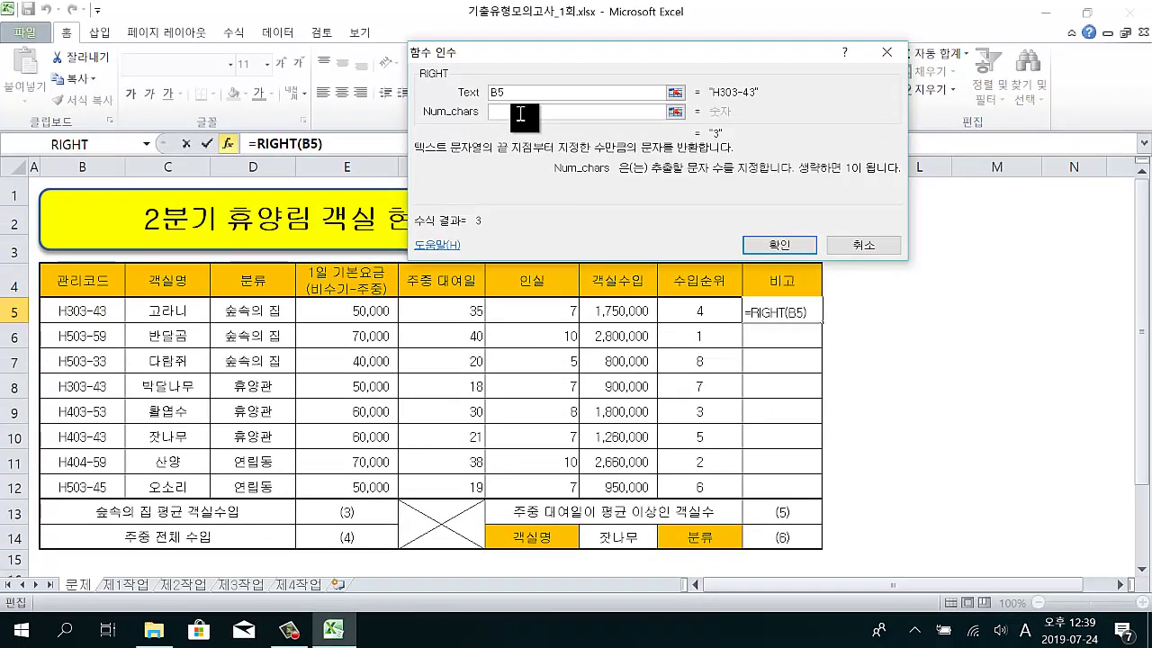
text(2)
key(ctrl+2)
drag(686, 122, 747, 153)
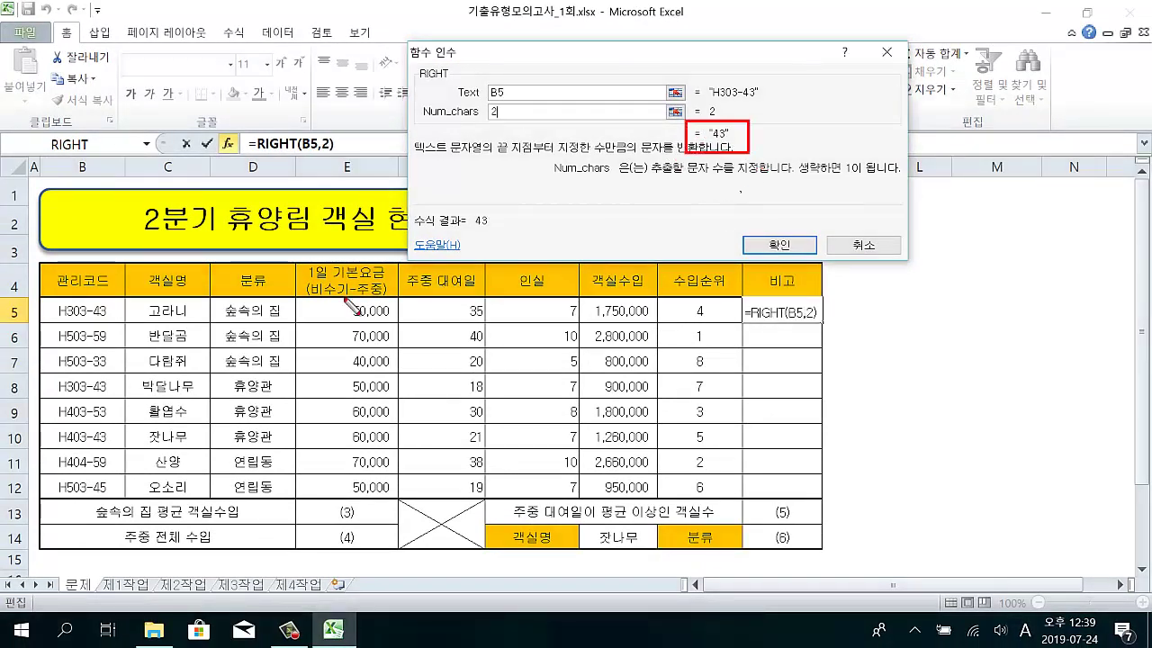
mouse_move(90, 293)
mouse_down()
mouse_move(101, 329)
mouse_move(118, 329)
mouse_up()
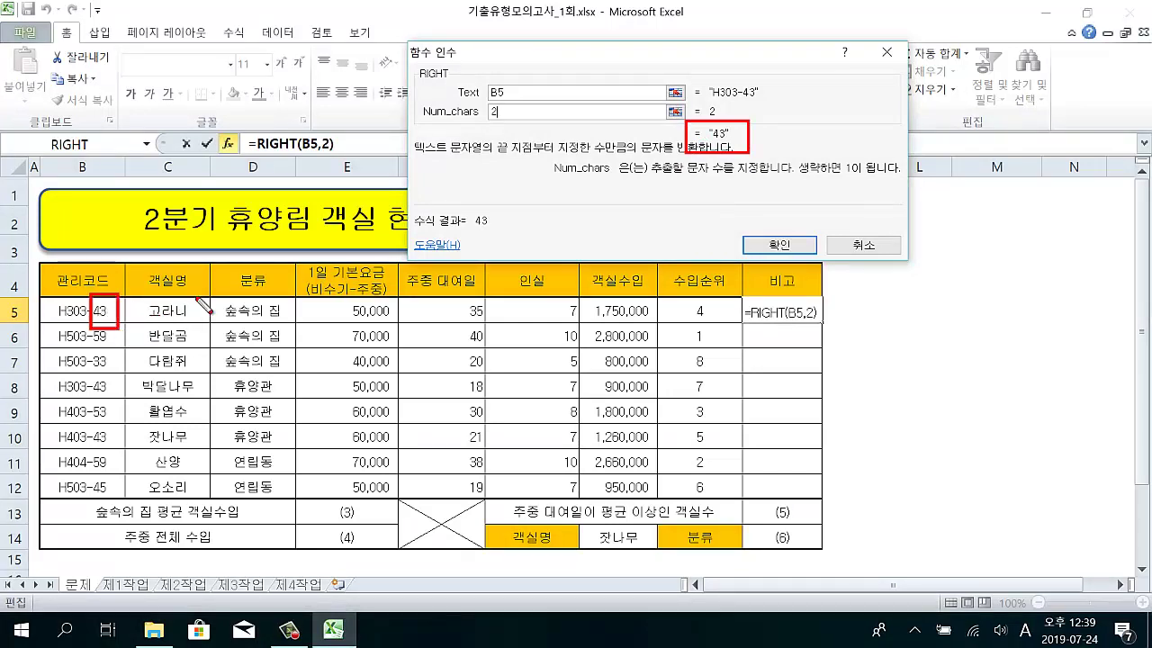
key(Escape)
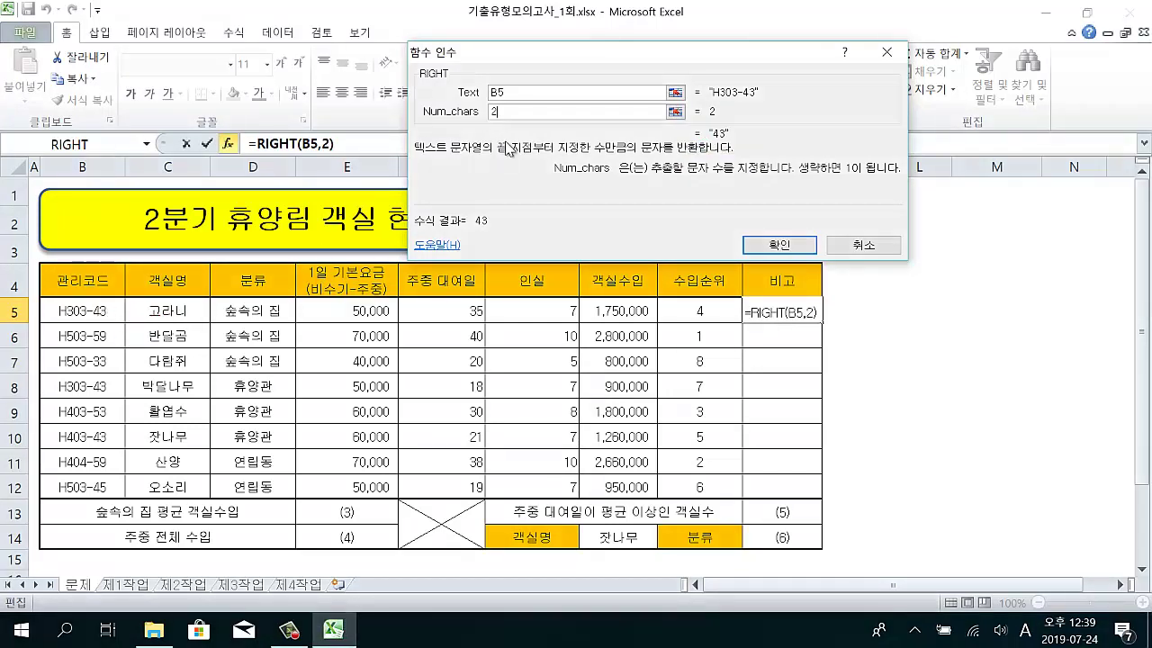
click(779, 244)
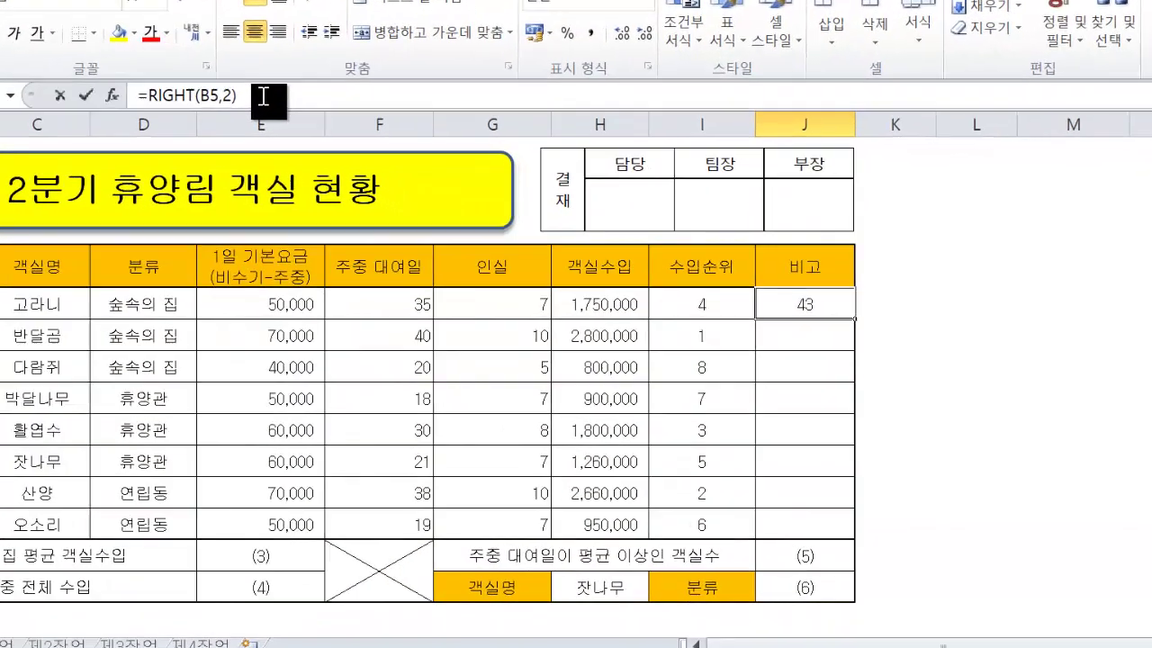
- Append the unit text to the J5 formula so it reads =RIGHT(B5,2)&"m2"
click(348, 144)
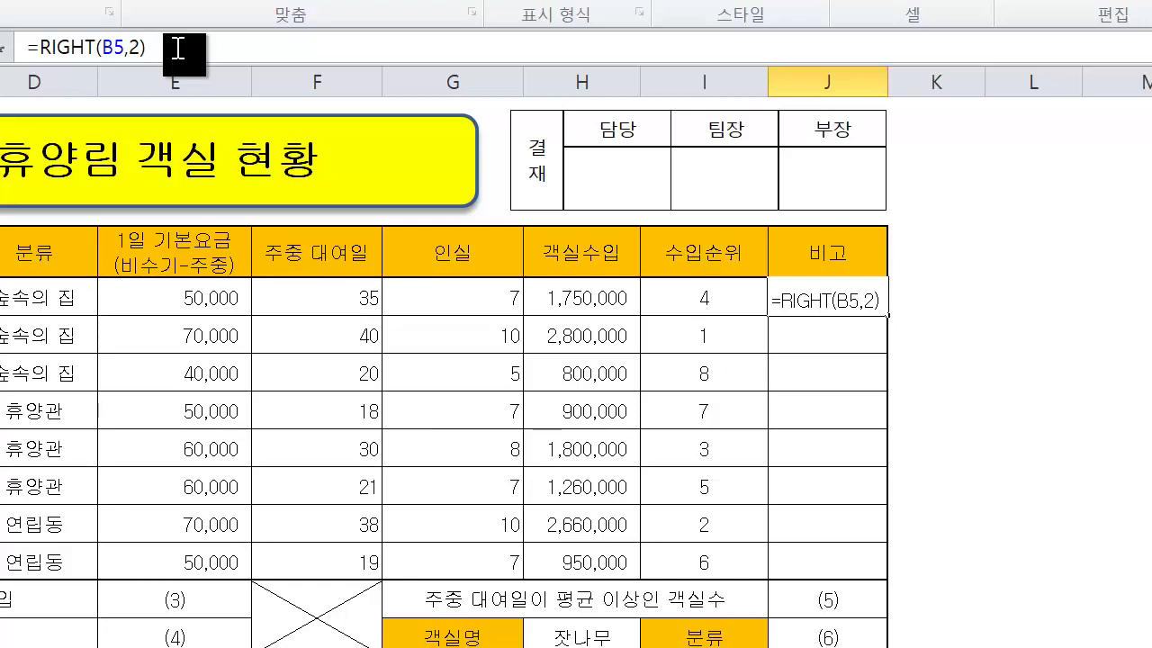
text(&)
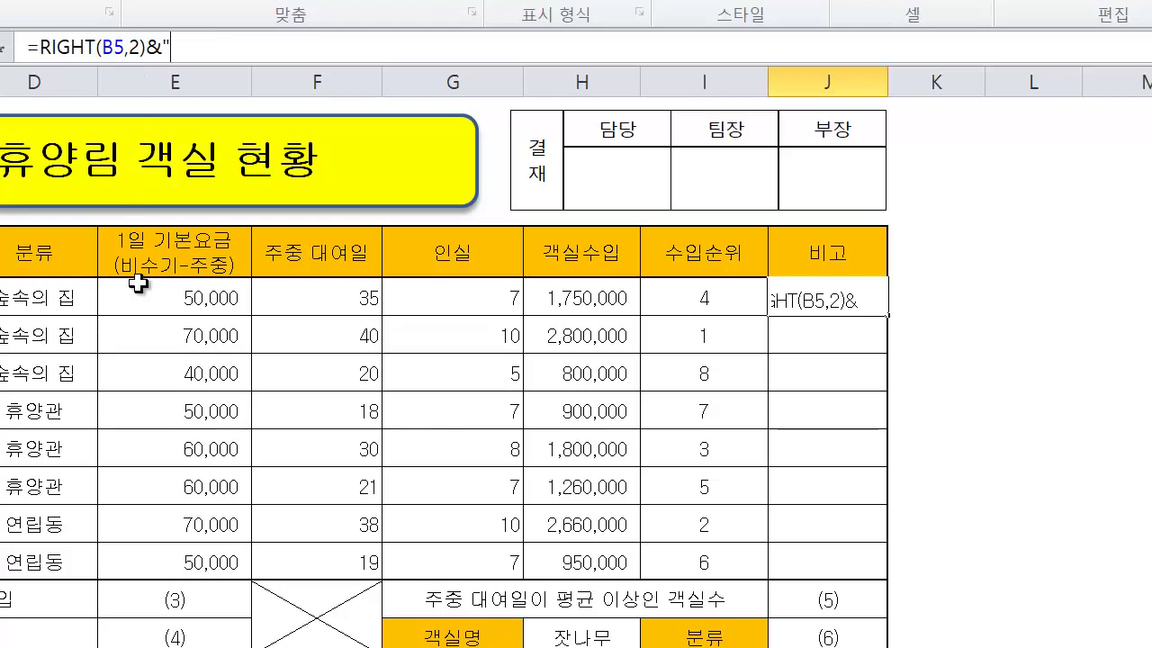
text("m2)
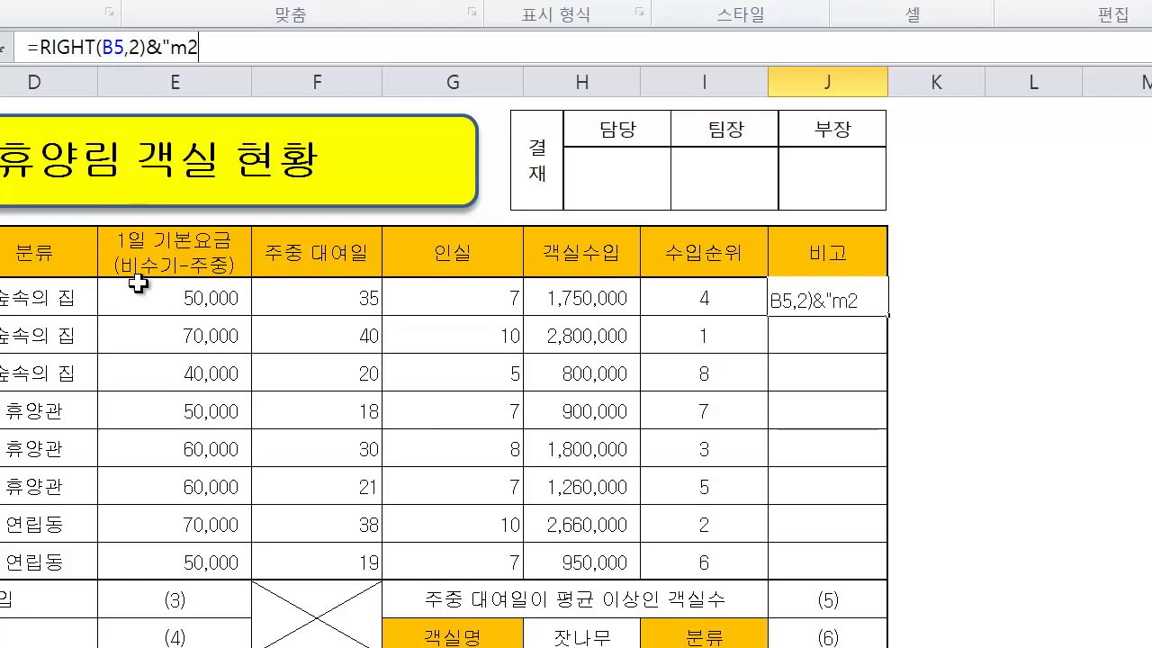
text(")
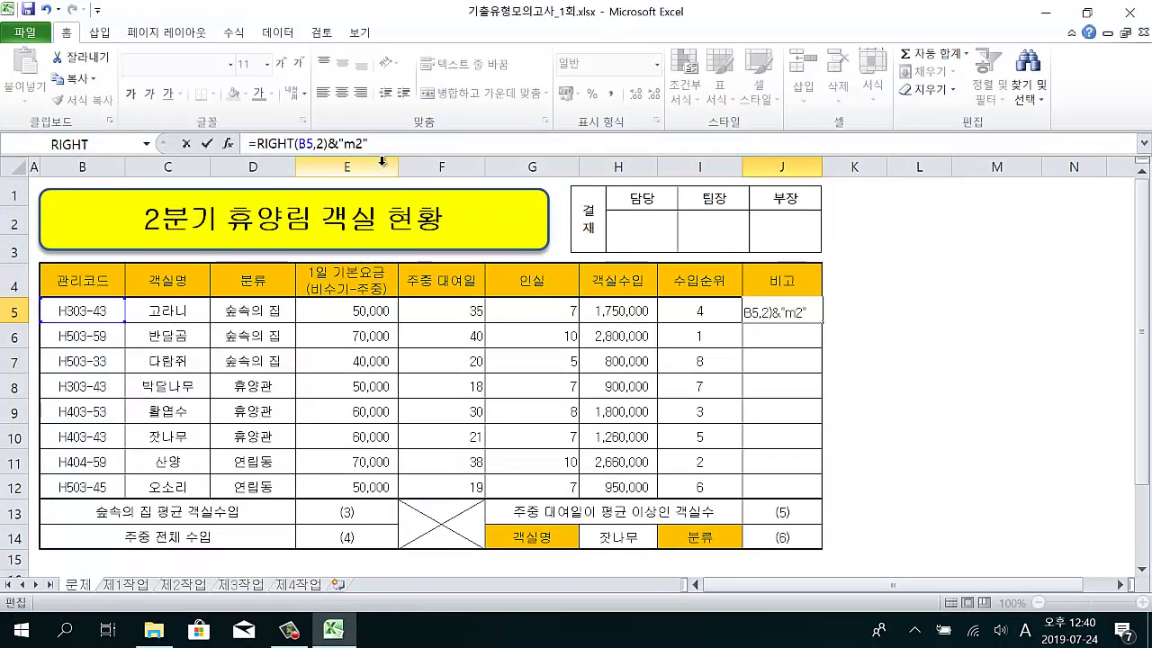
key(Return)
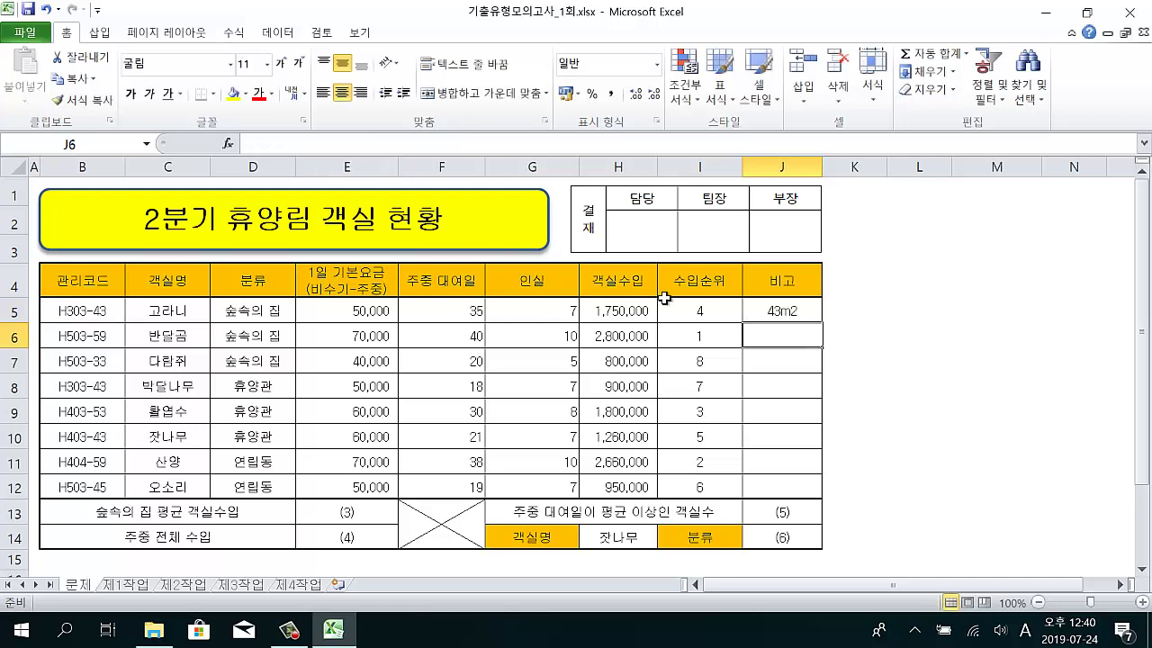
- Fill the 비고 formula from J5 down to J12 without formatting
click(778, 309)
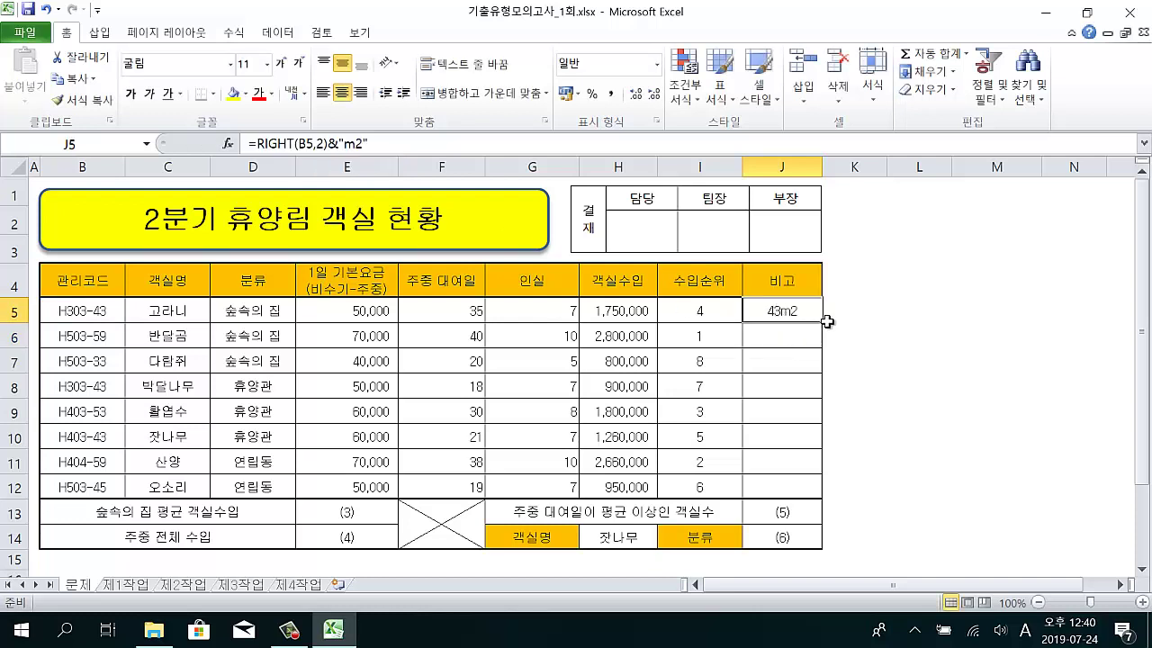
drag(822, 322, 814, 497)
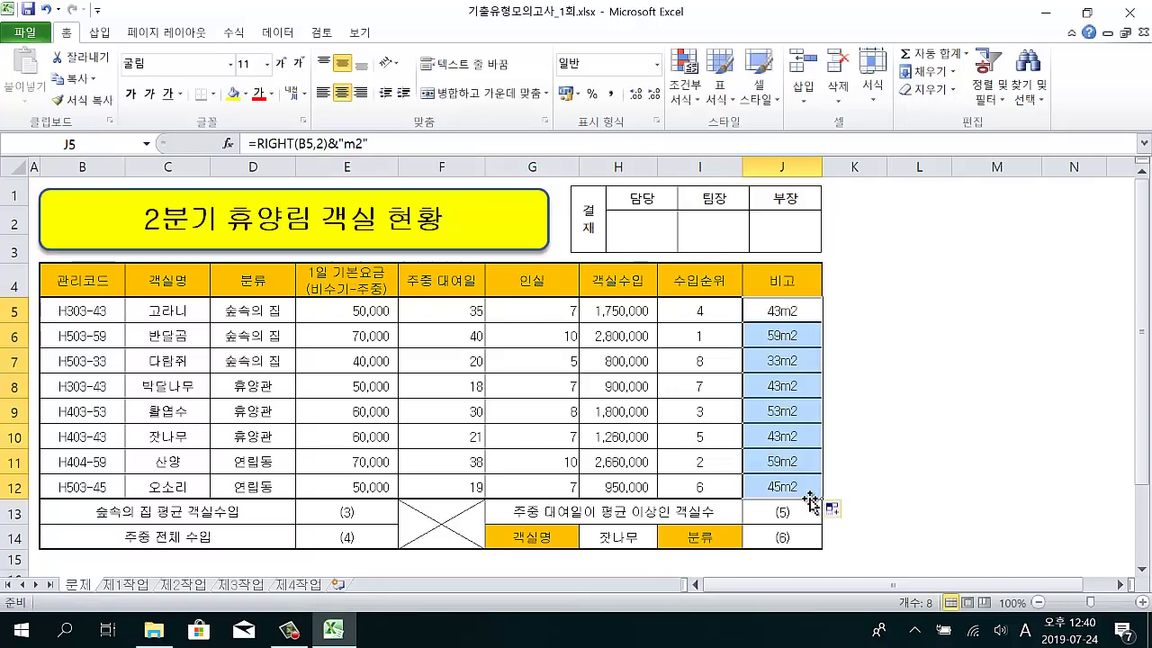
click(841, 511)
click(779, 570)
click(877, 505)
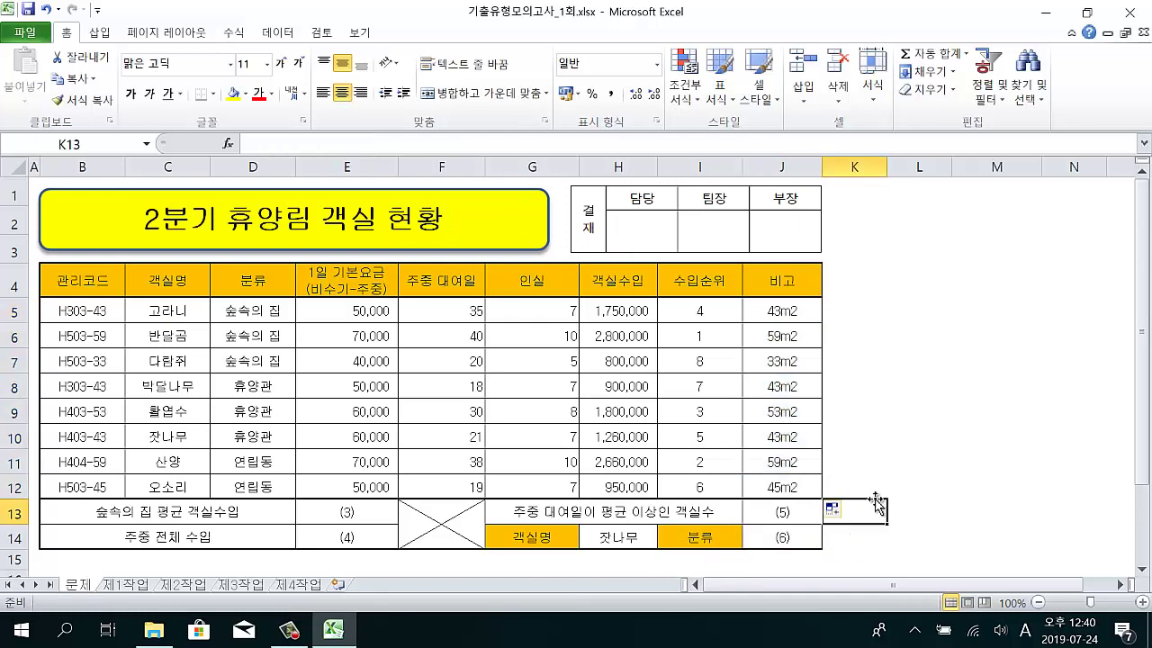
- Clear the (3) placeholder from E13, the 숲속의 집 평균 객실수입 answer cell
click(334, 516)
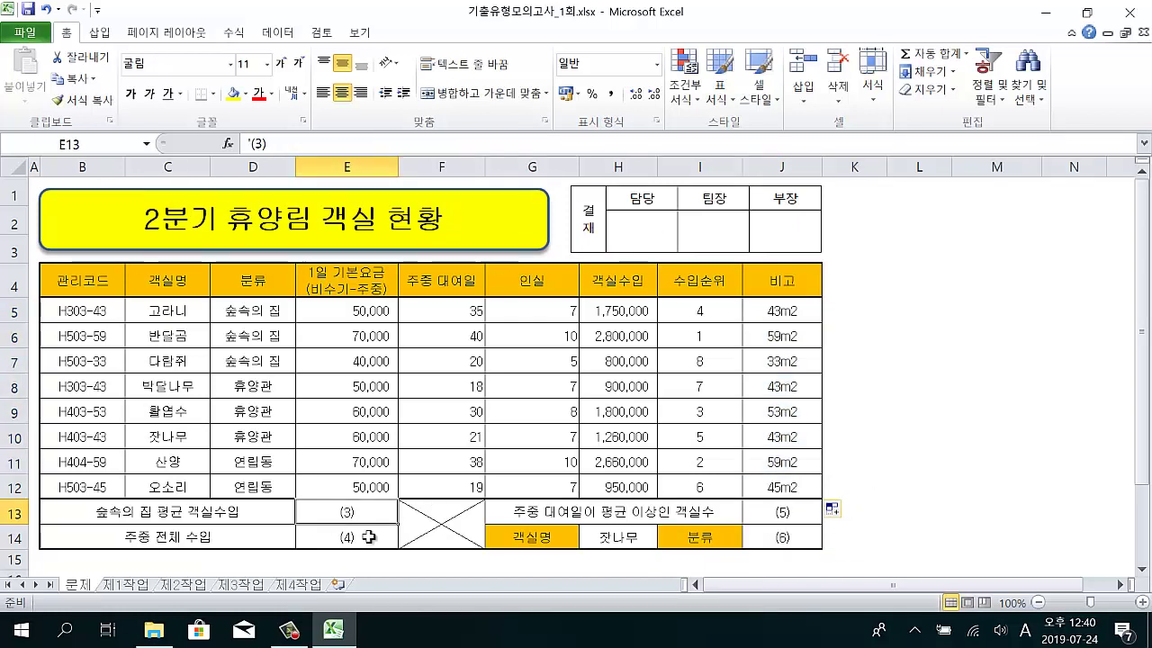
key(Delete)
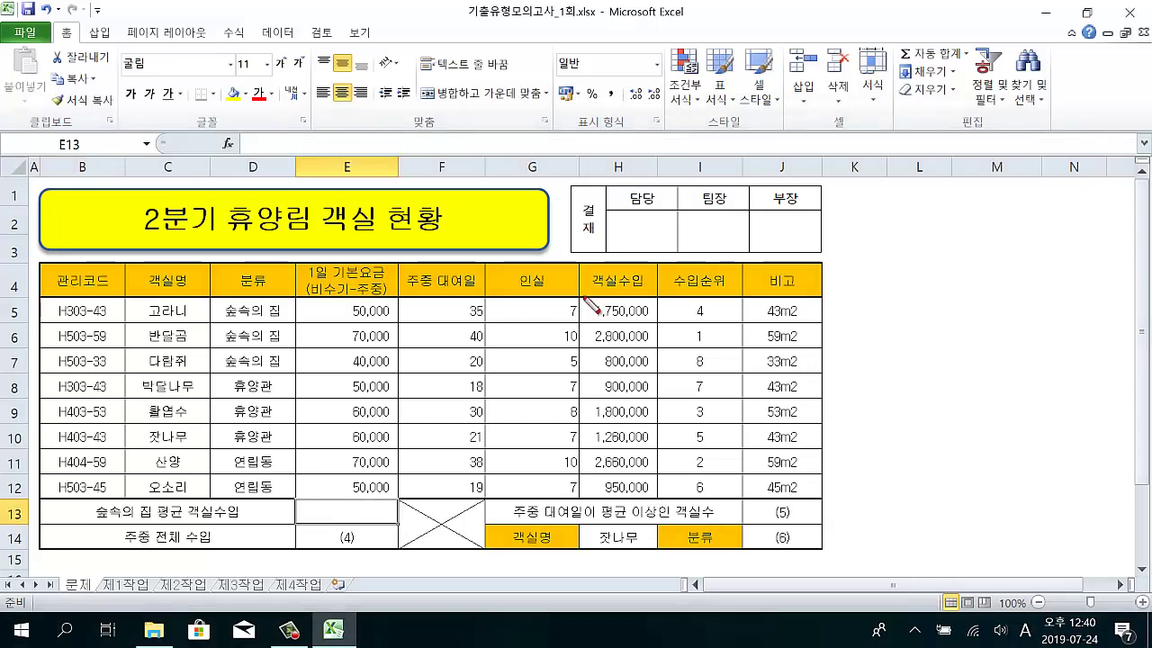
mouse_move(585, 293)
mouse_down()
mouse_move(627, 497)
mouse_move(655, 500)
mouse_up()
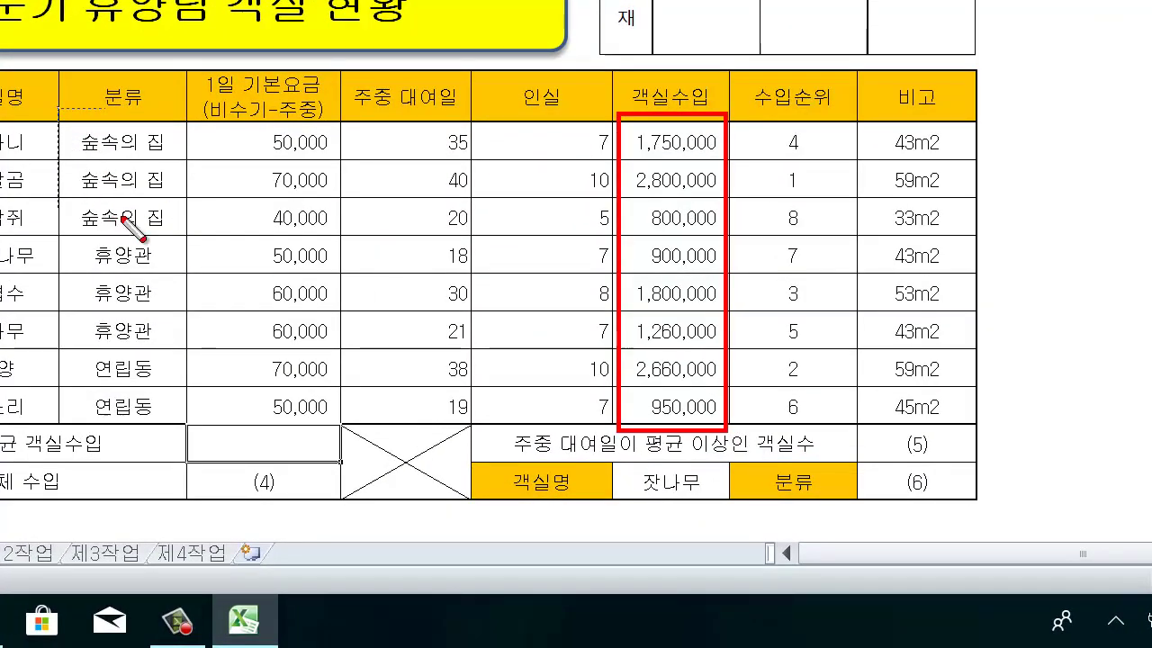
drag(673, 235, 742, 236)
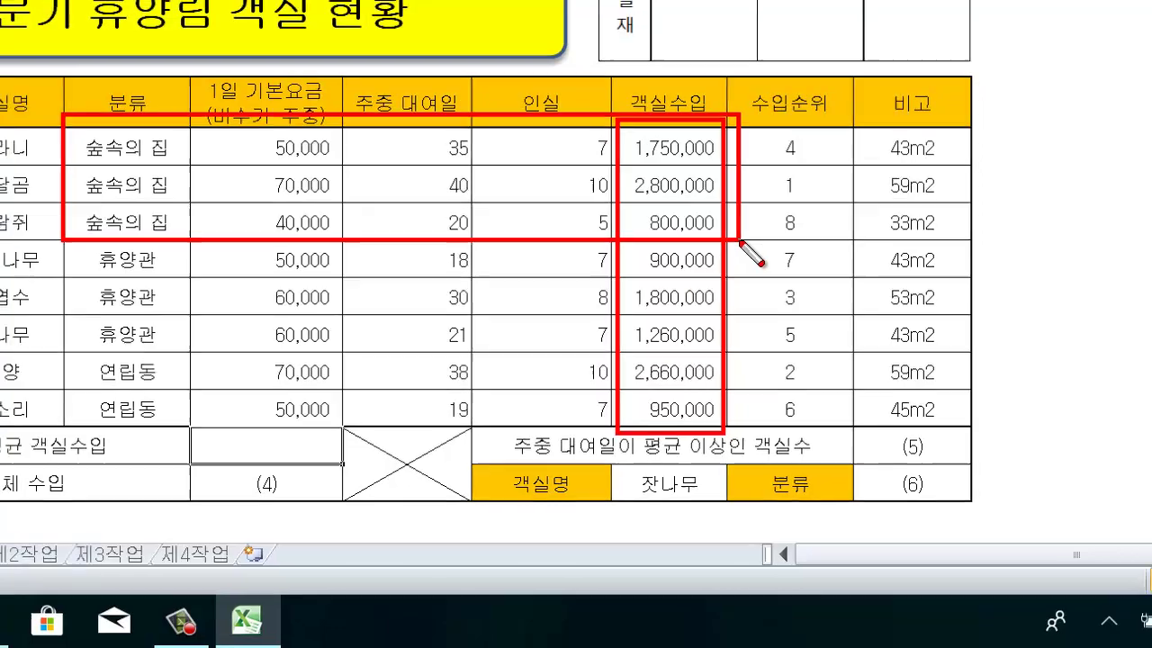
key(Escape)
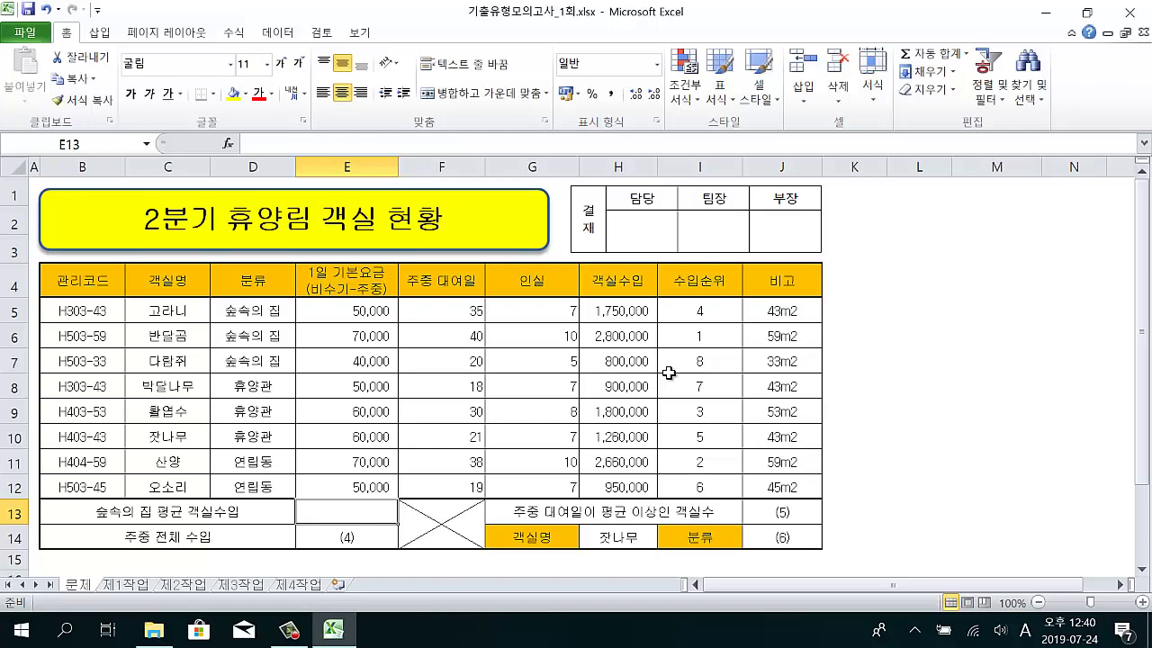
- Start inserting a function in E13 and list functions from all categories (모두)
click(228, 144)
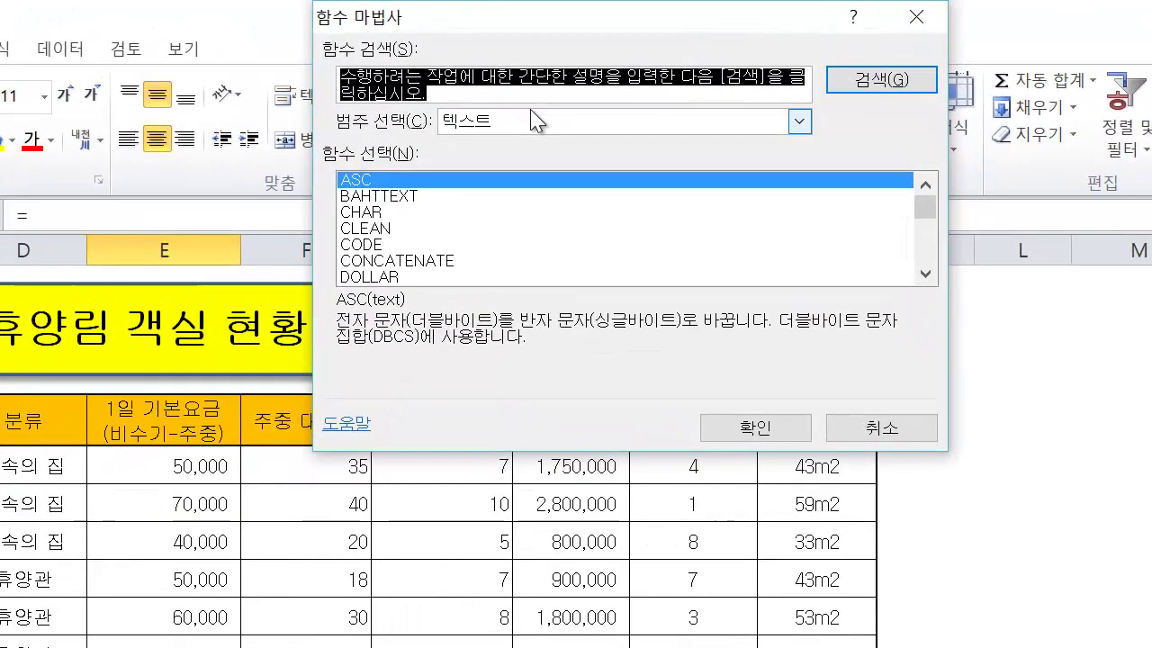
click(591, 84)
click(526, 158)
click(398, 230)
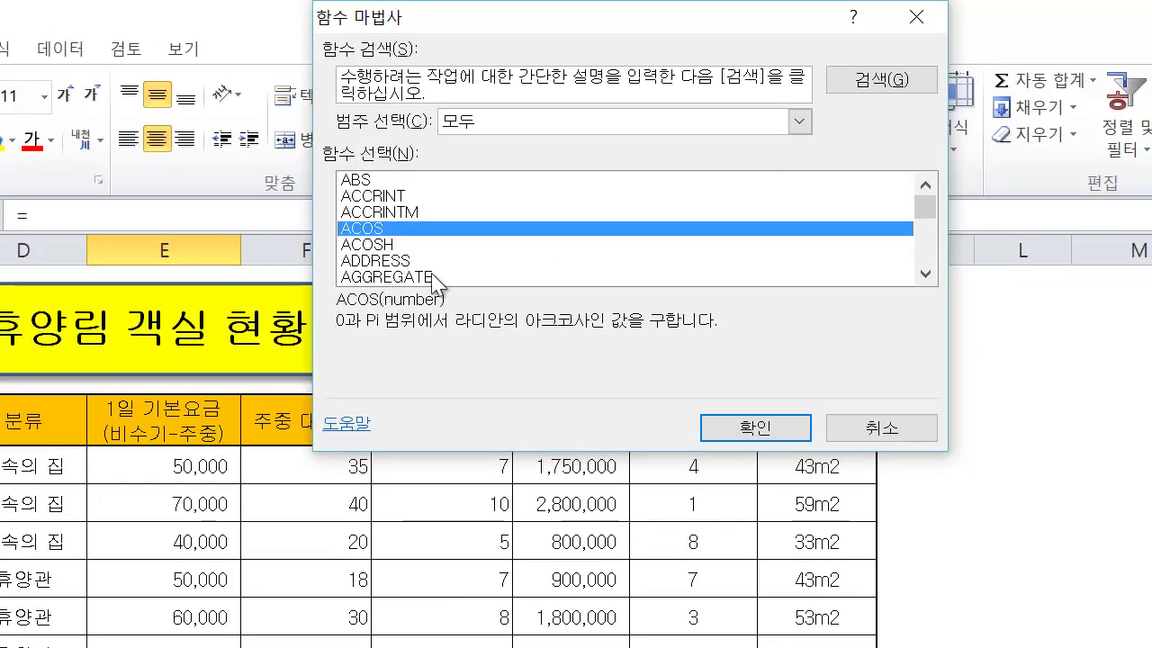
- Find ROUNDUP in the function list and open its arguments for E13
key(r)
key(r)
key(r)
key(Down)
key(Down)
key(Down)
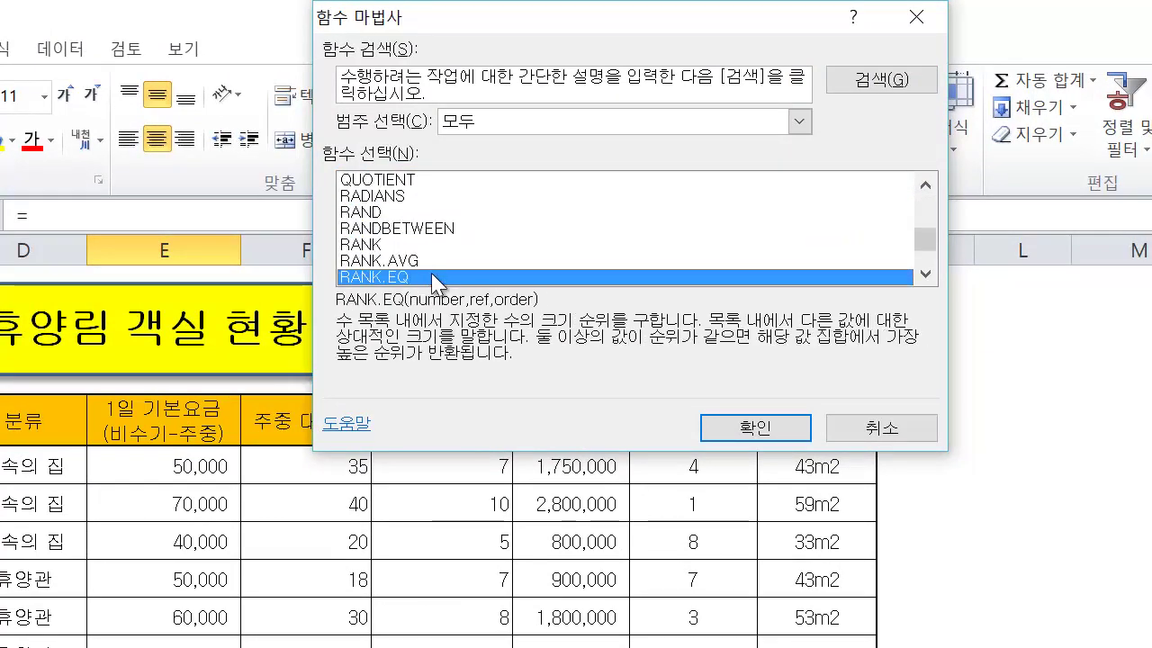
key(Down)
key(Down)
key(Down)
key(Down)
key(Down)
key(Down)
key(Down)
key(Down)
key(Down)
key(Down)
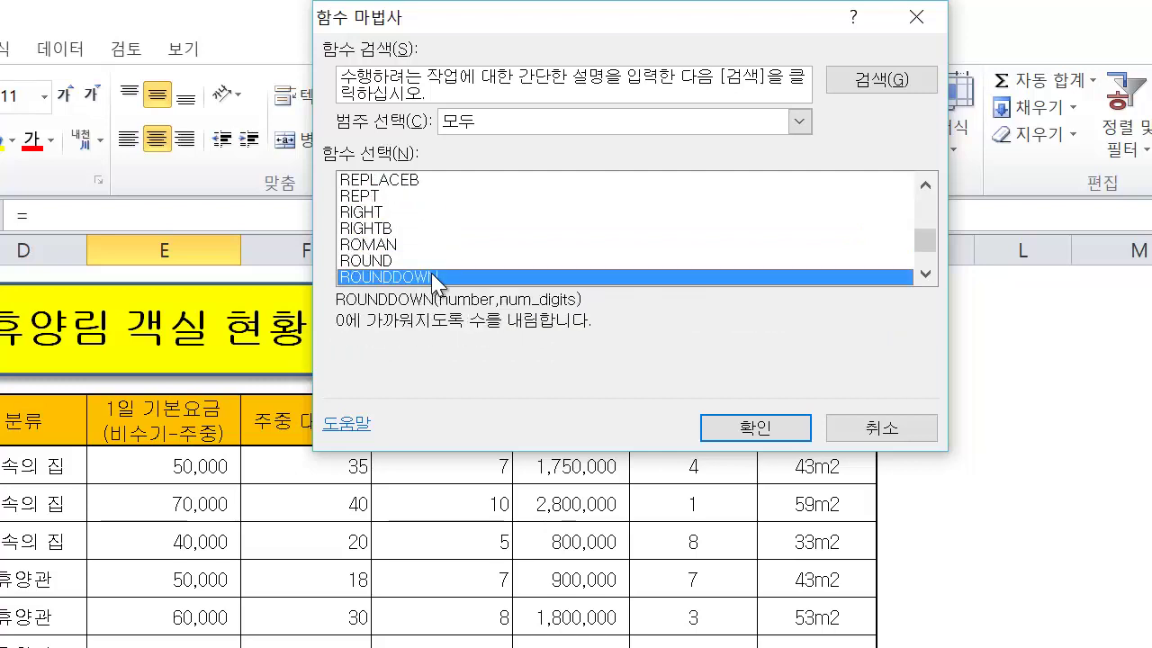
key(Down)
key(Down)
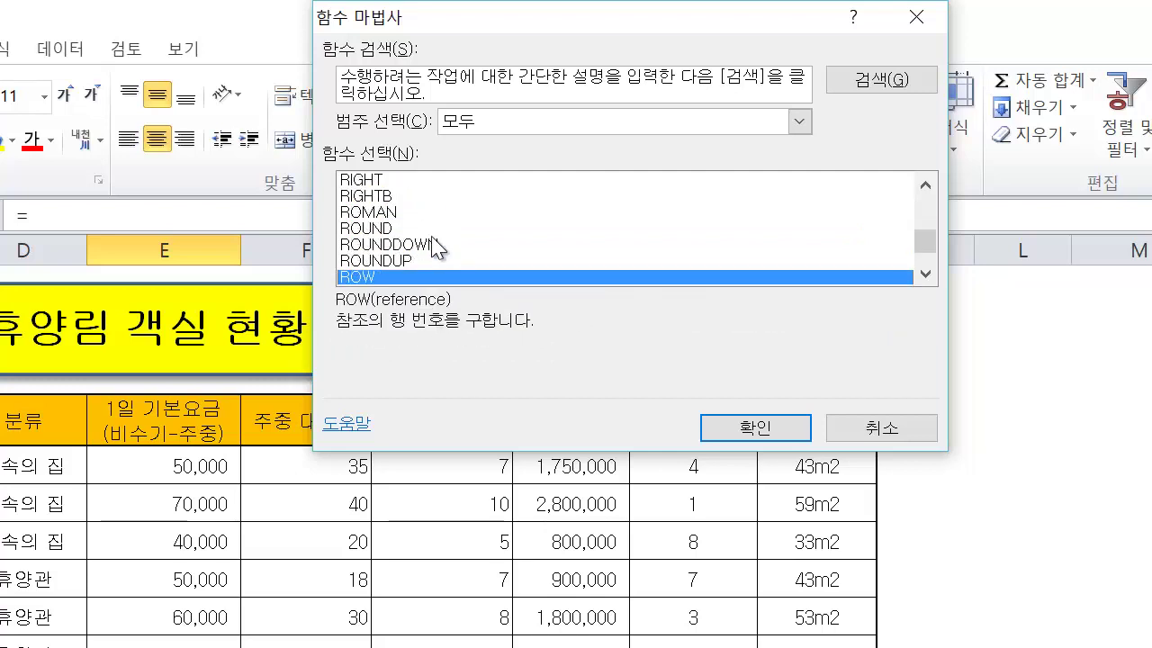
key(Up)
key(Up)
key(Up)
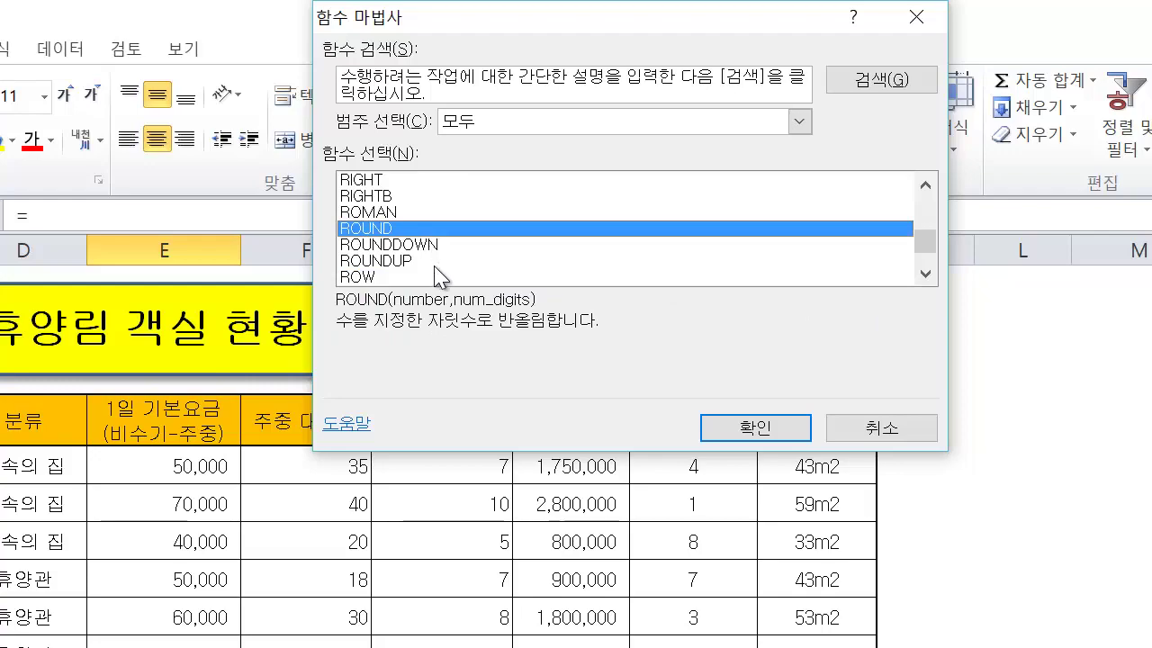
click(447, 266)
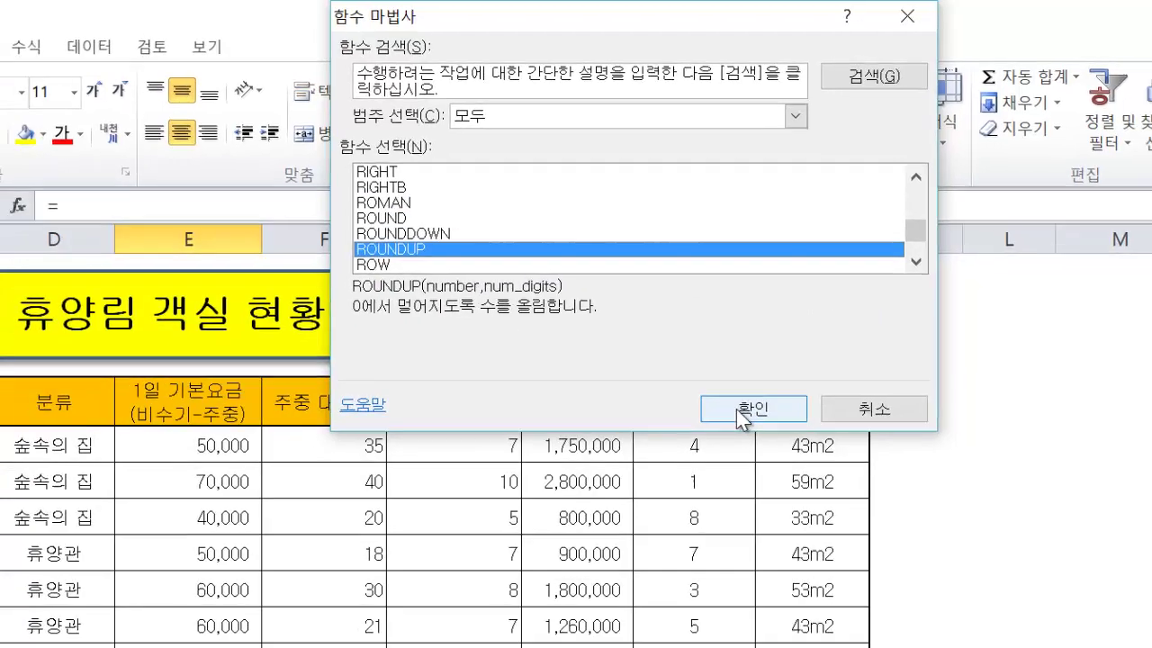
click(740, 429)
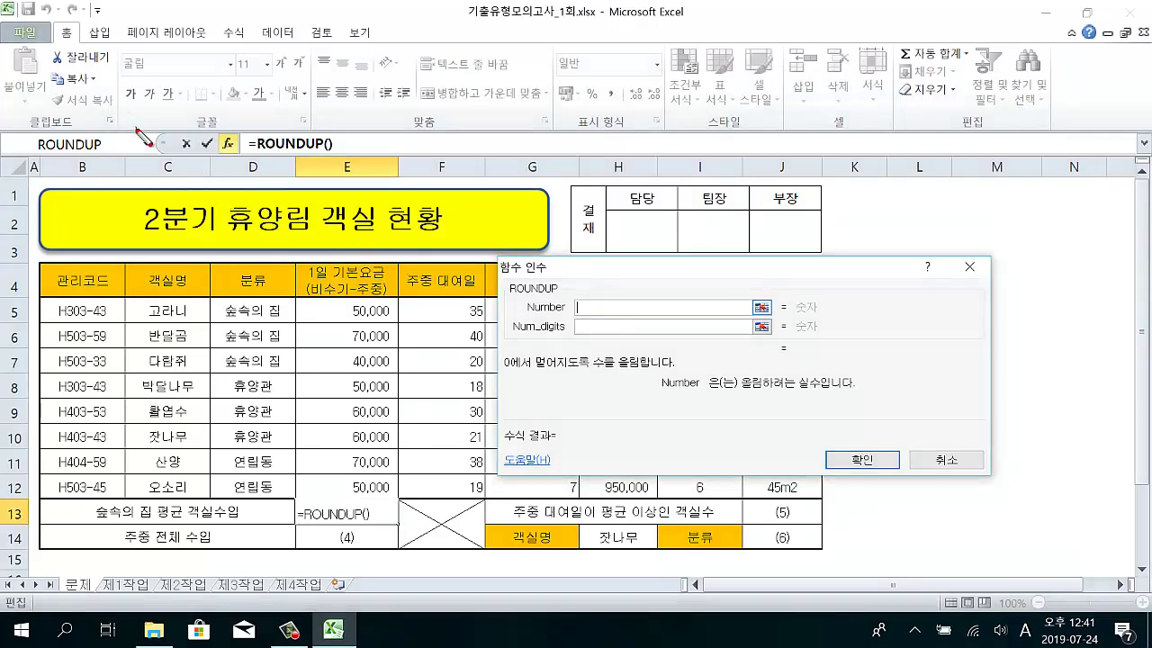
- Nest the database function DAVERAGE (데이터베이스 category) as ROUNDUP's Number argument
drag(135, 127, 167, 167)
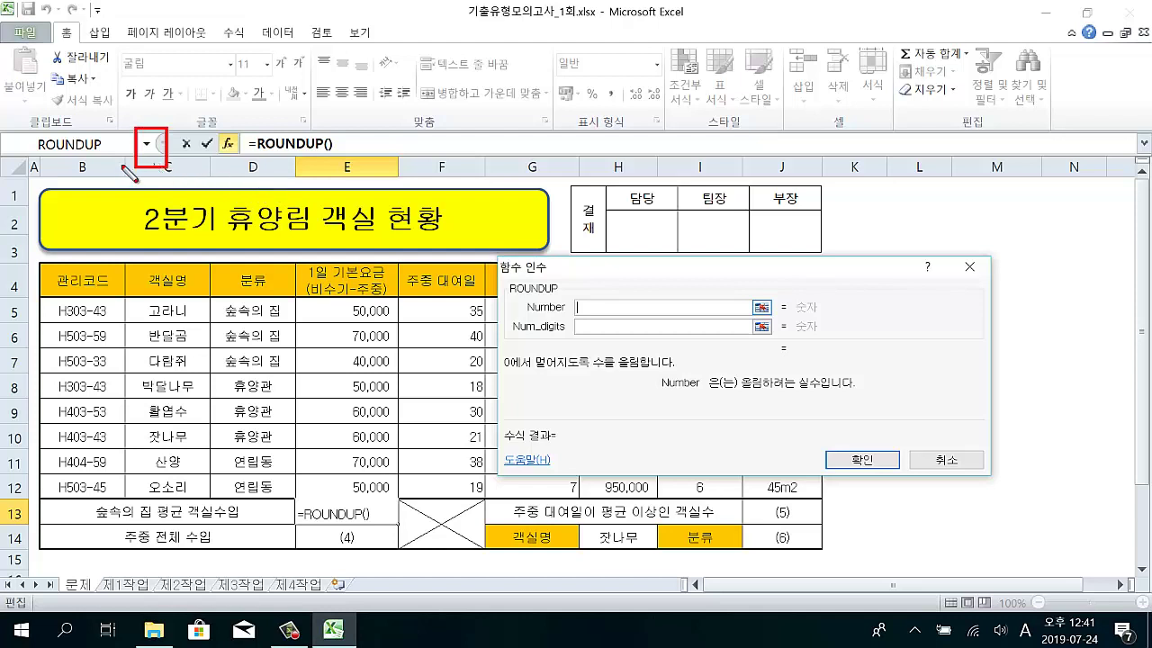
click(145, 144)
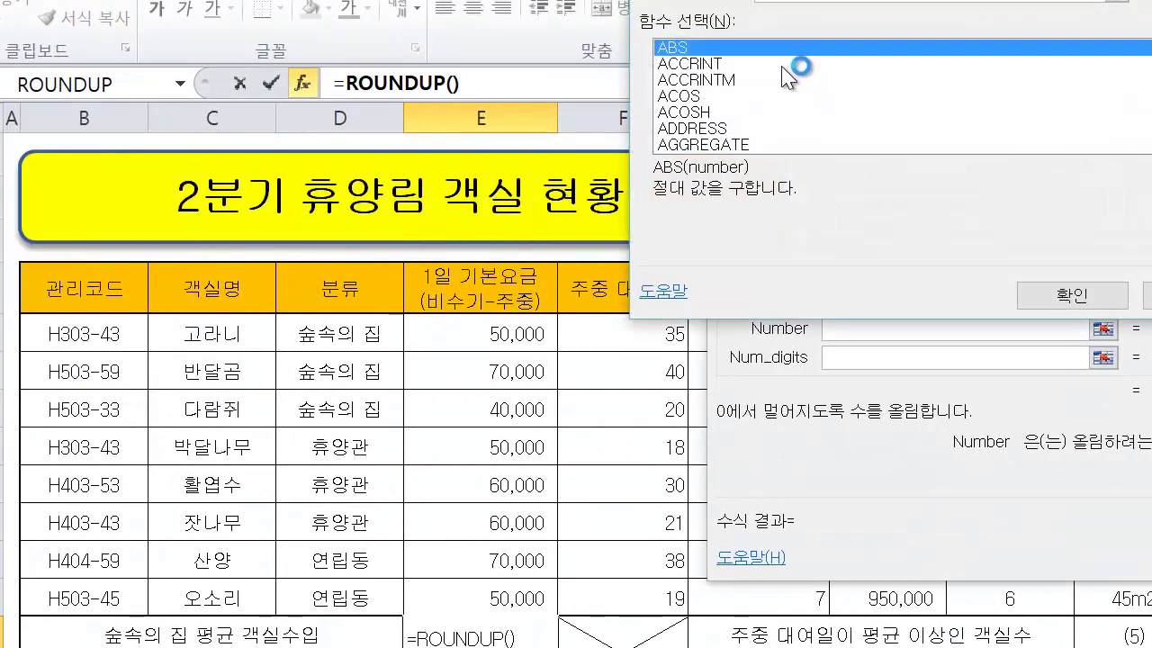
click(828, 4)
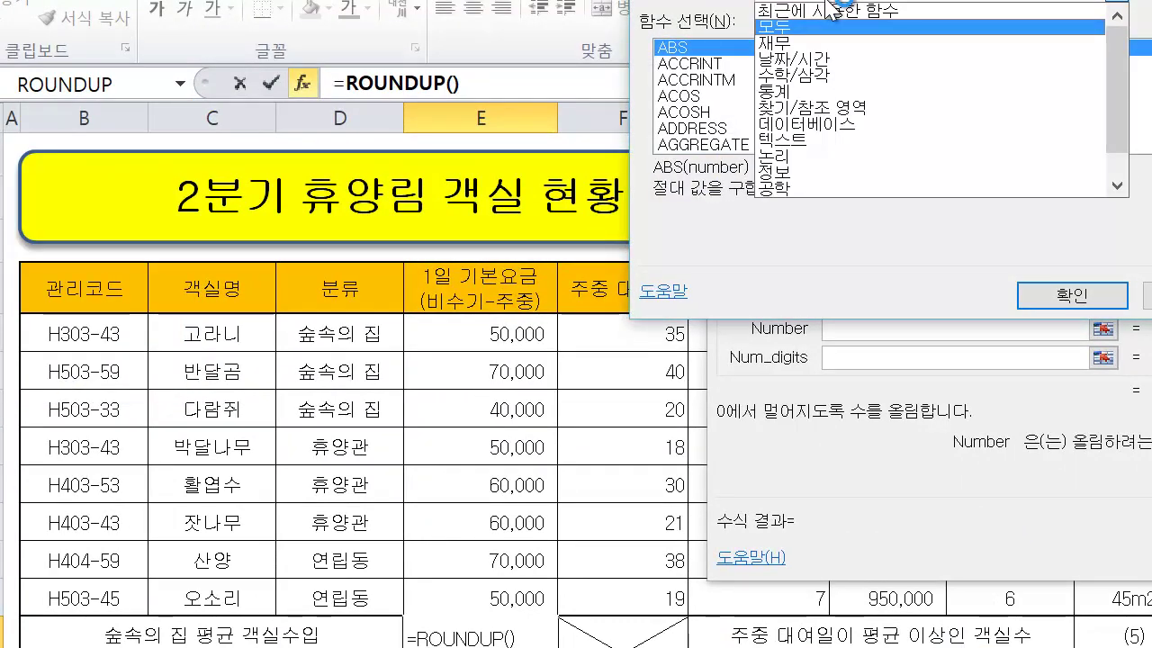
click(798, 117)
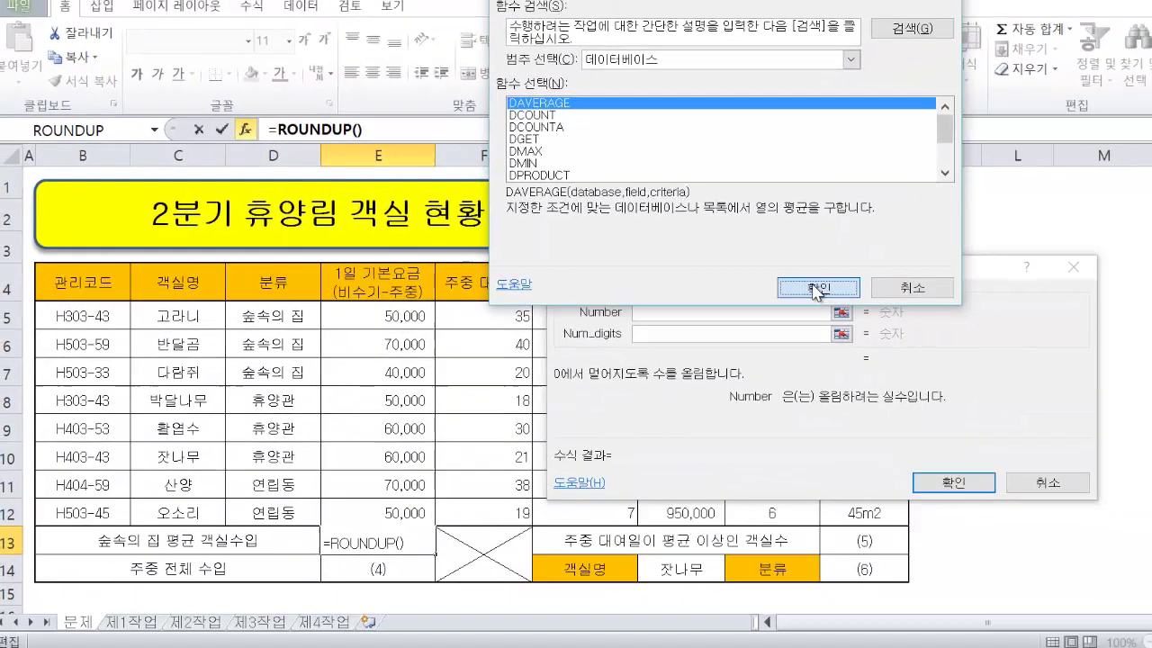
click(1071, 295)
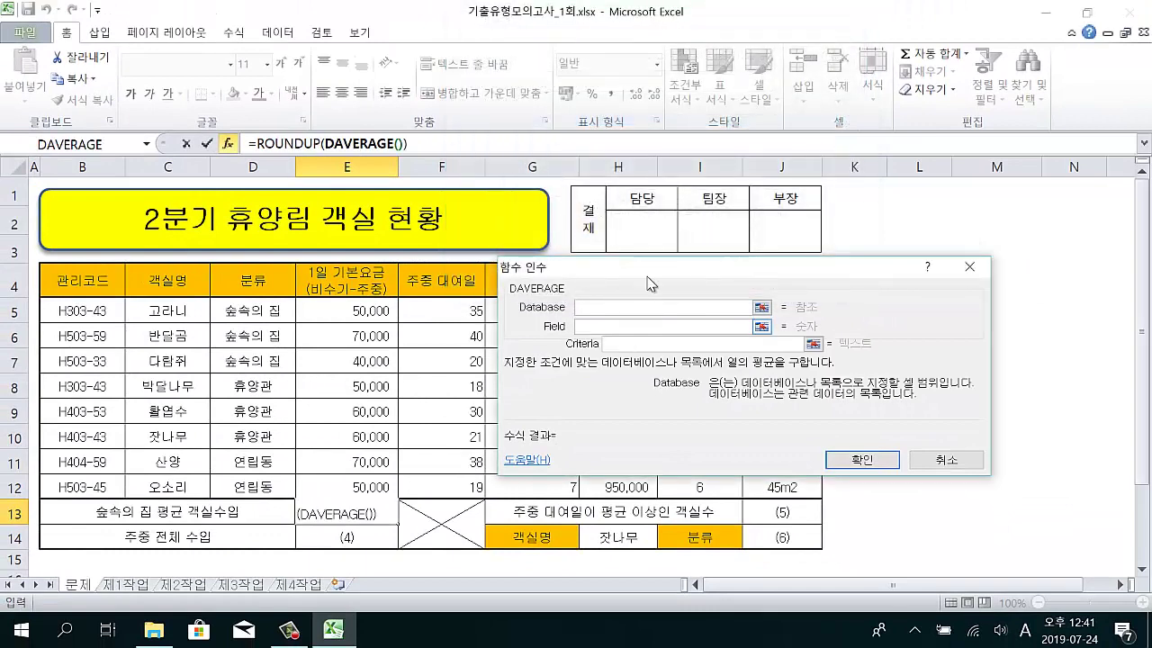
- Set DAVERAGE's Database argument to the whole table with its header row, B4:J12
drag(666, 270, 699, 62)
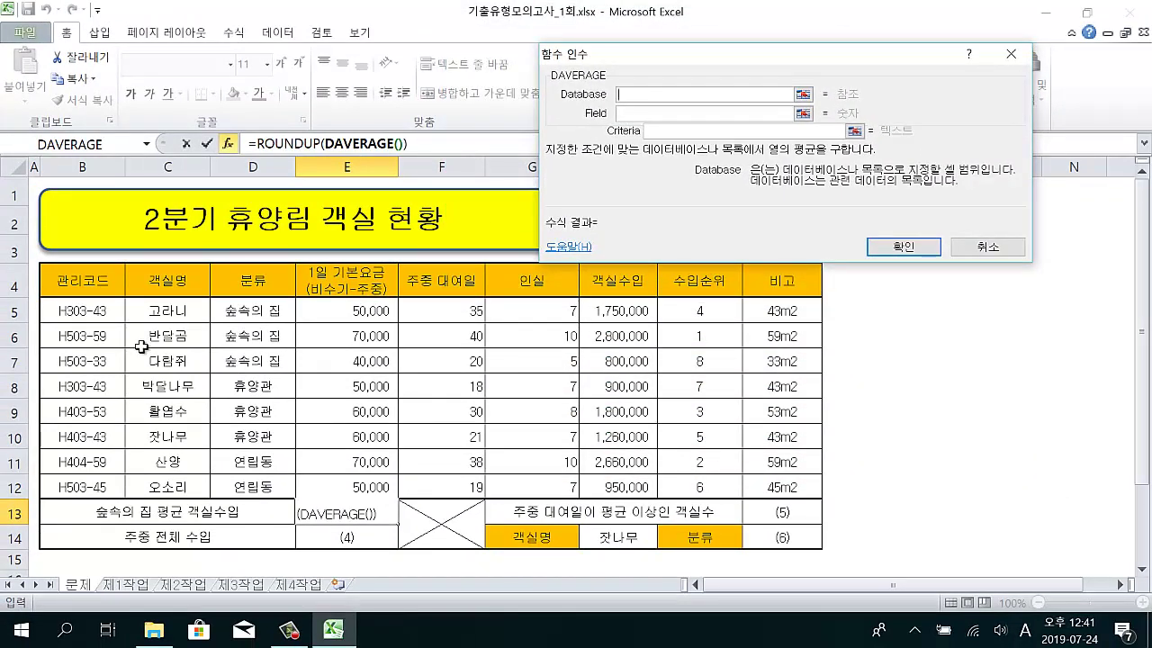
drag(89, 280, 769, 474)
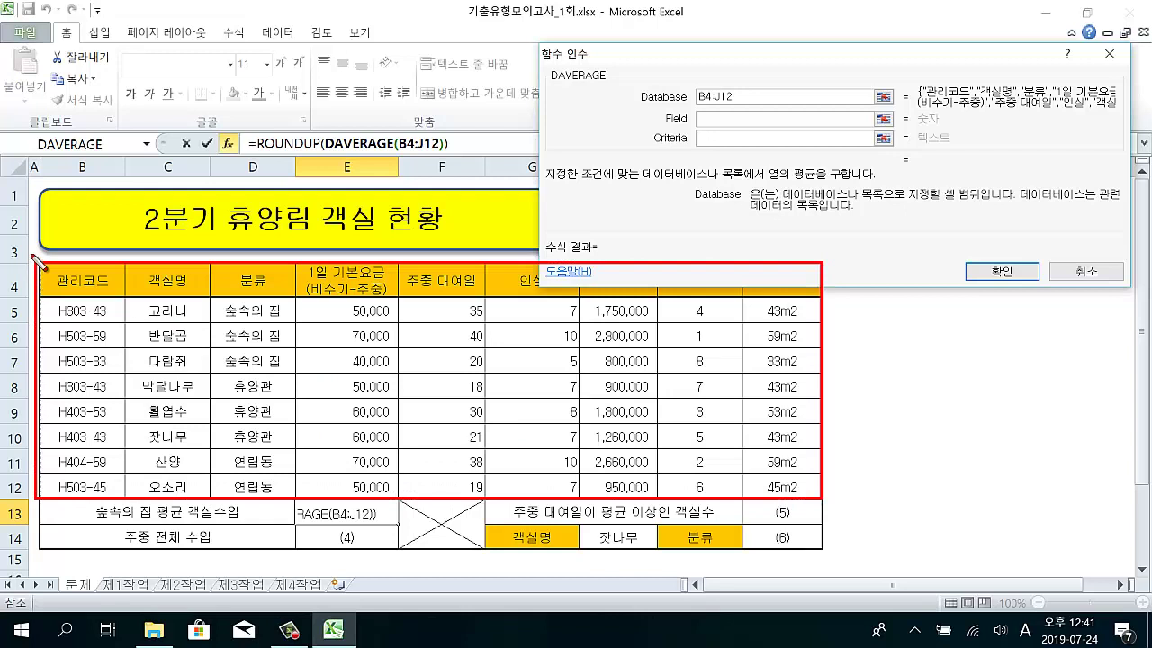
mouse_move(32, 253)
mouse_down()
mouse_move(210, 302)
mouse_move(830, 300)
mouse_up()
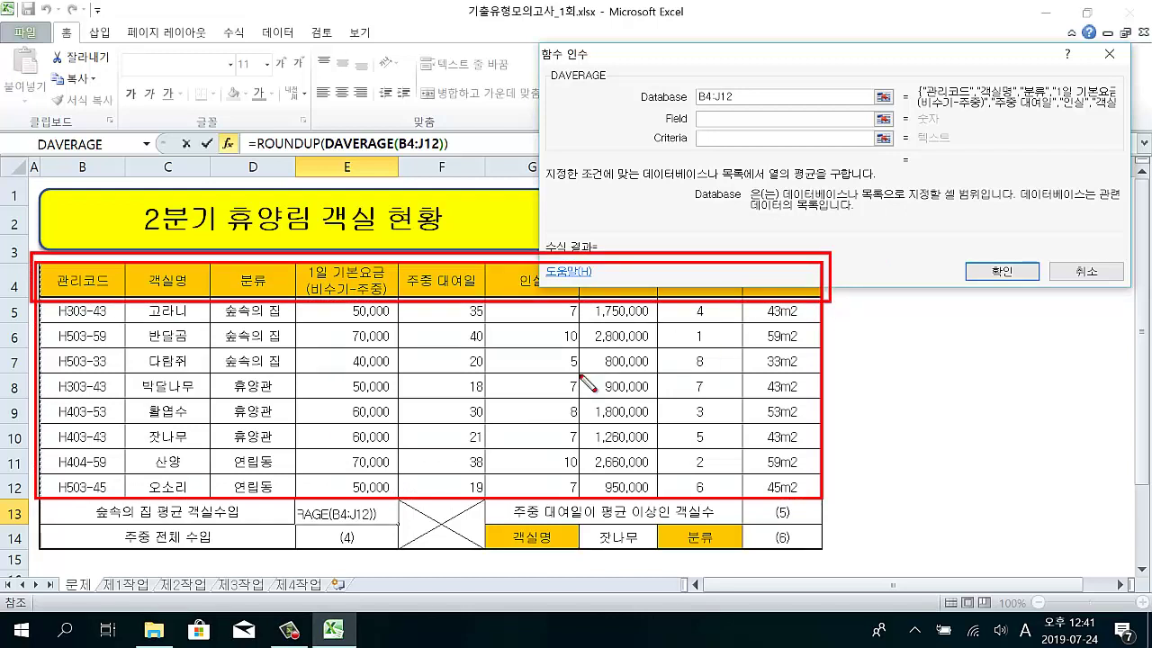
key(Escape)
- Set DAVERAGE's Field argument to the 객실수입 header cell H4
click(737, 121)
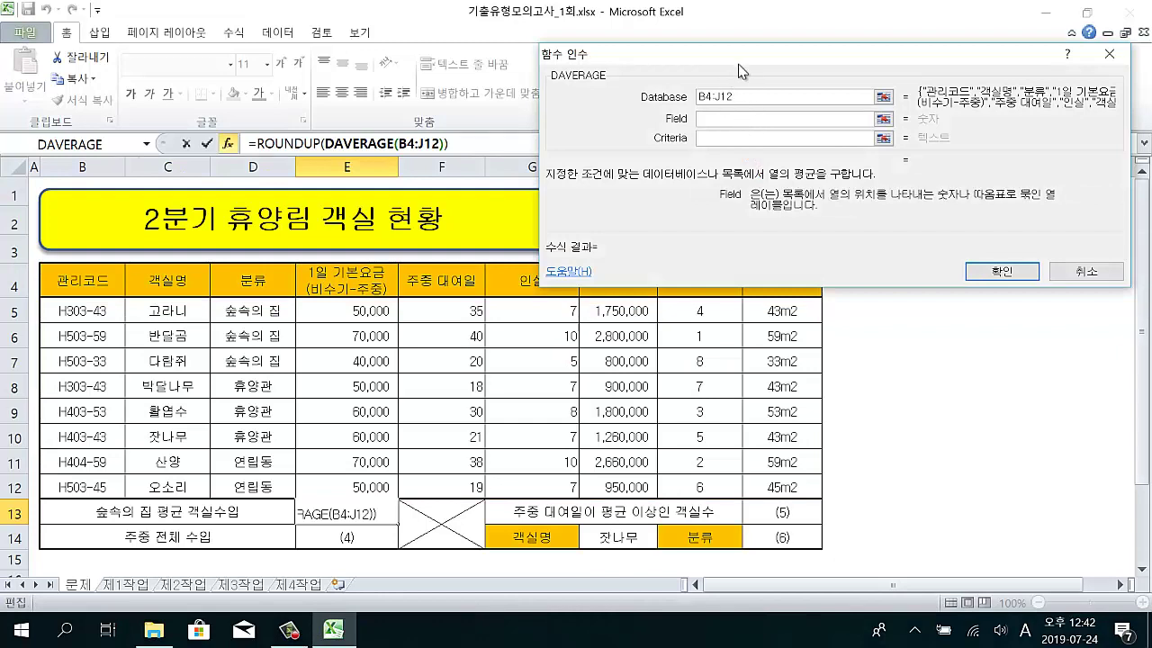
drag(738, 70, 733, 44)
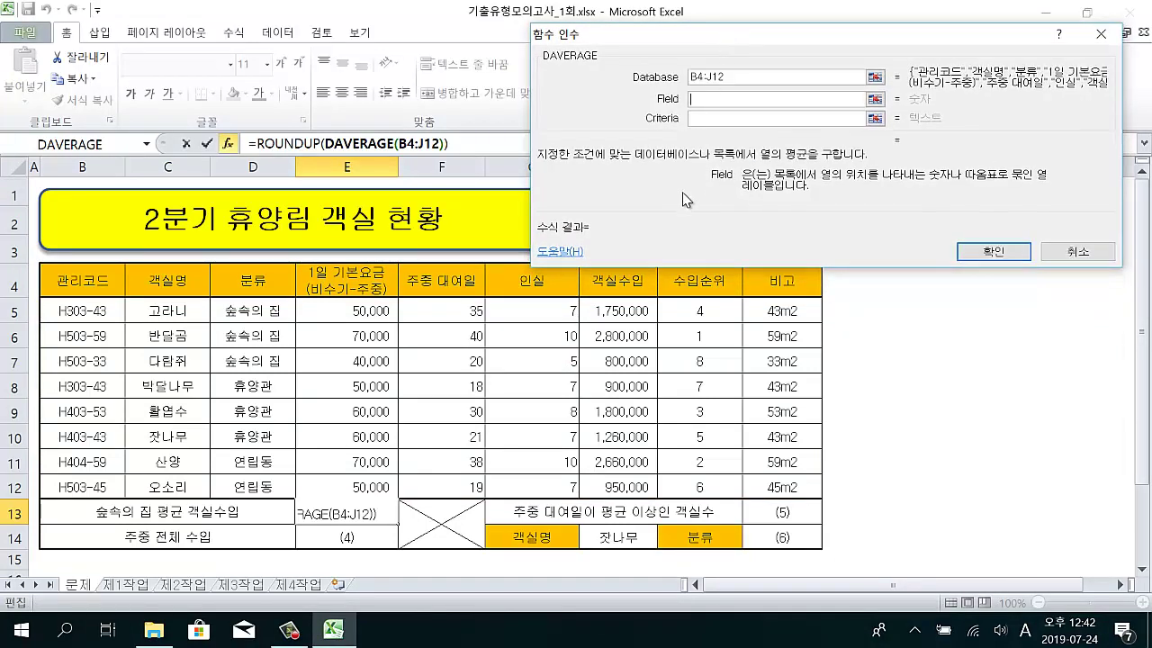
key(ctrl+2)
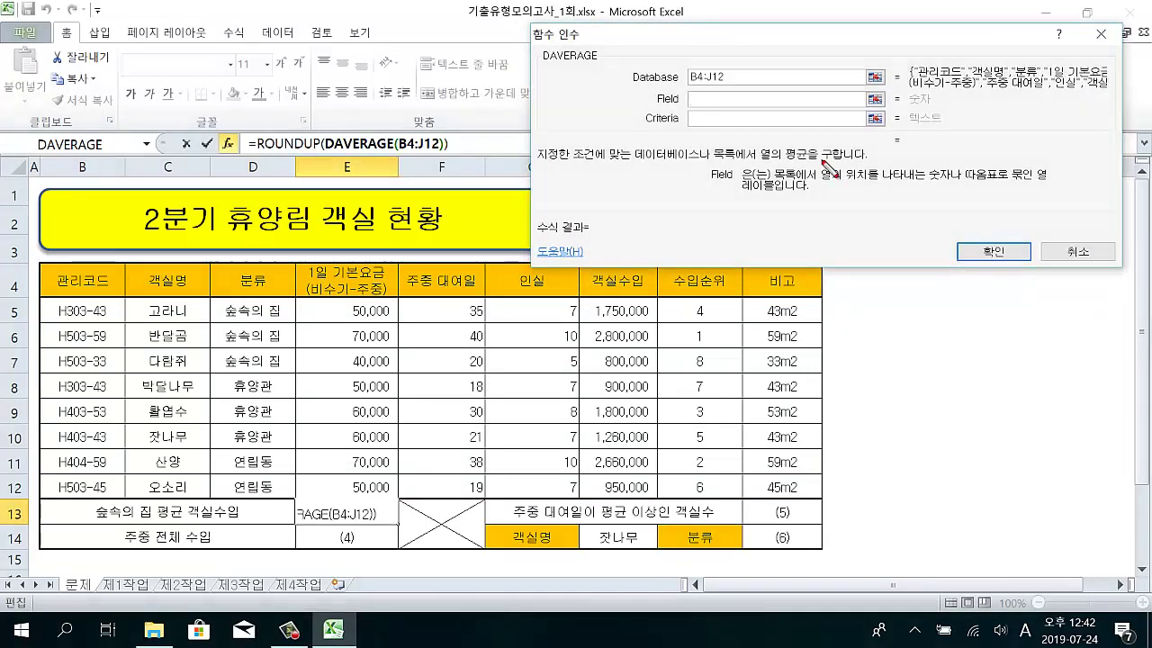
mouse_move(816, 160)
mouse_down()
mouse_move(841, 191)
mouse_move(899, 209)
mouse_move(891, 192)
mouse_up()
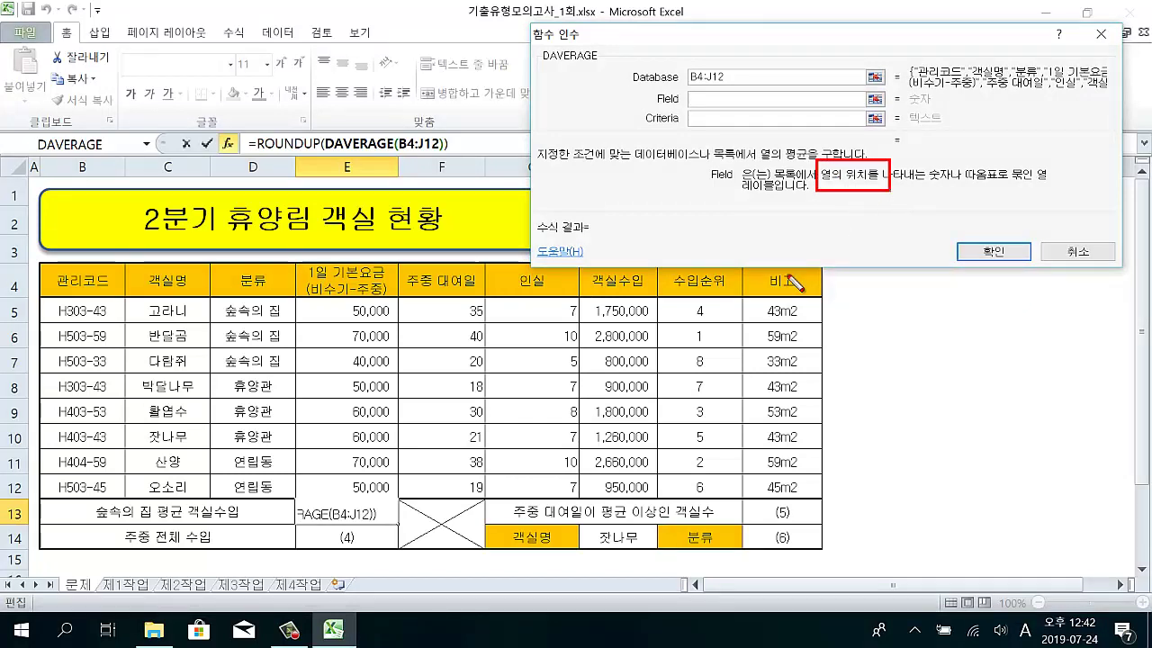
mouse_move(961, 161)
mouse_down()
mouse_move(1040, 207)
mouse_move(1054, 198)
mouse_up()
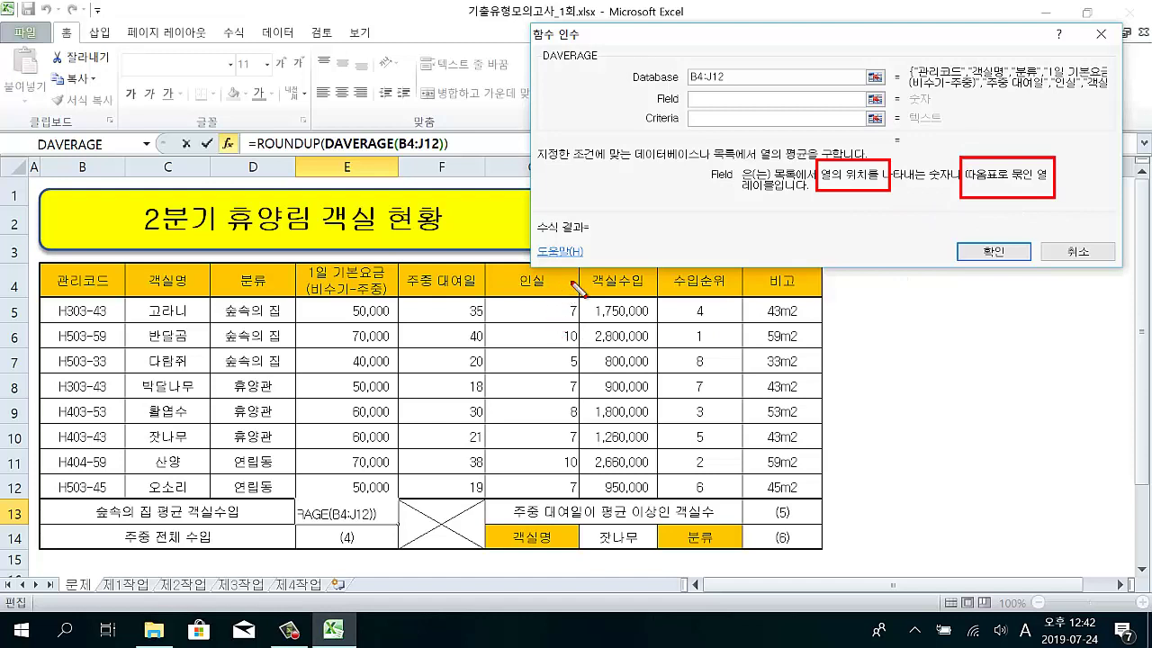
mouse_move(589, 284)
mouse_down()
mouse_move(585, 297)
mouse_move(656, 302)
mouse_move(662, 262)
mouse_move(670, 309)
mouse_up()
key(Escape)
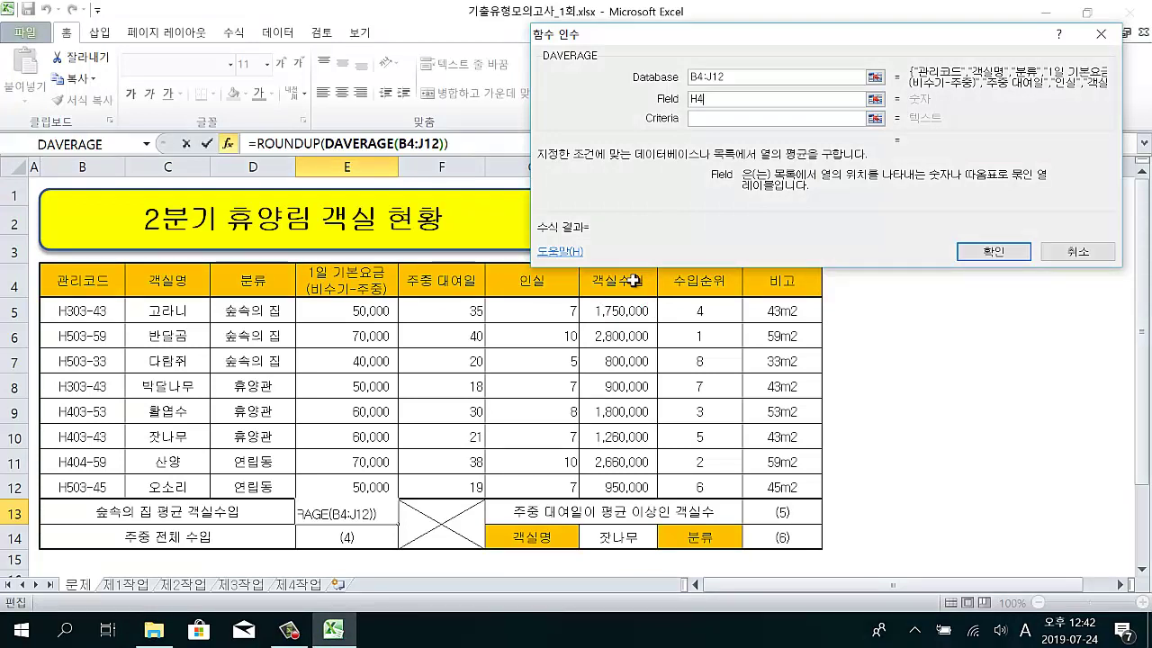
- Set DAVERAGE's Criteria to the 분류 header and 숲속의 집 cells D4:D5, and return to the ROUNDUP arguments
click(725, 119)
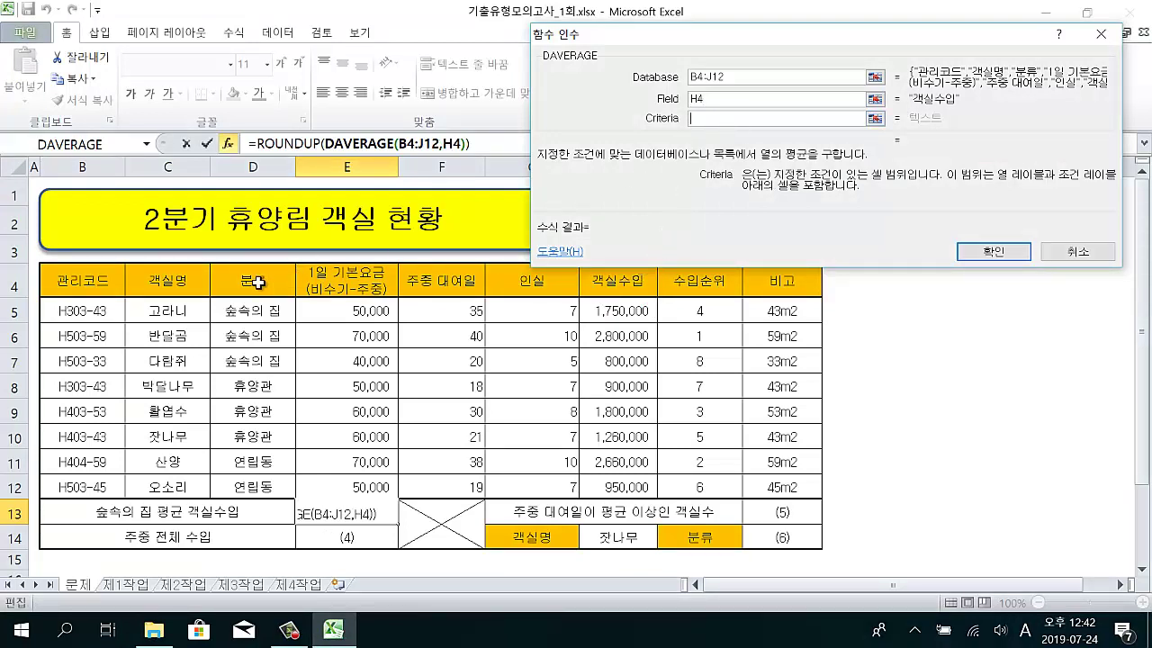
drag(259, 283, 252, 313)
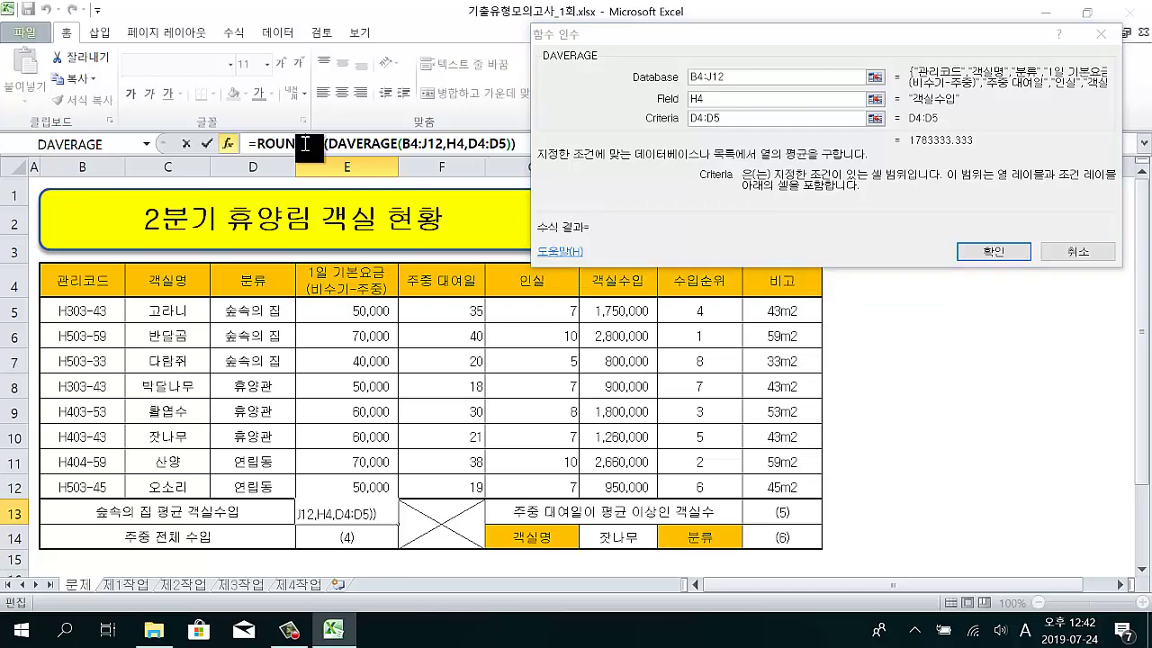
click(306, 144)
mouse_move(543, 79)
mouse_down()
mouse_move(871, 246)
mouse_move(1023, 245)
mouse_up()
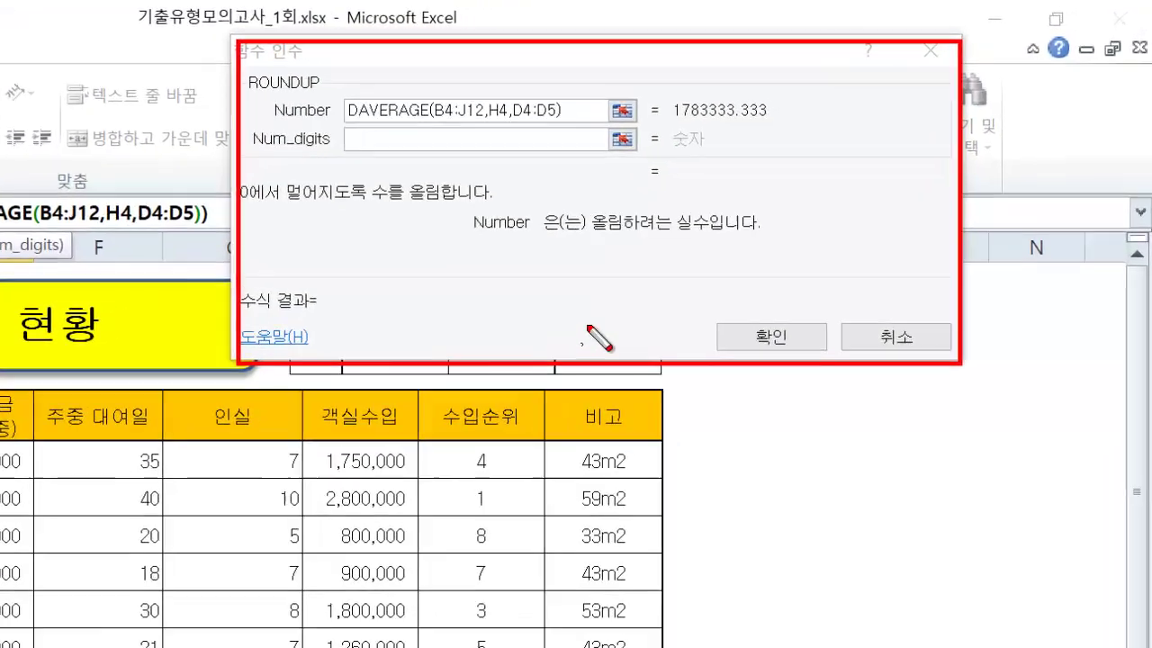
key(Escape)
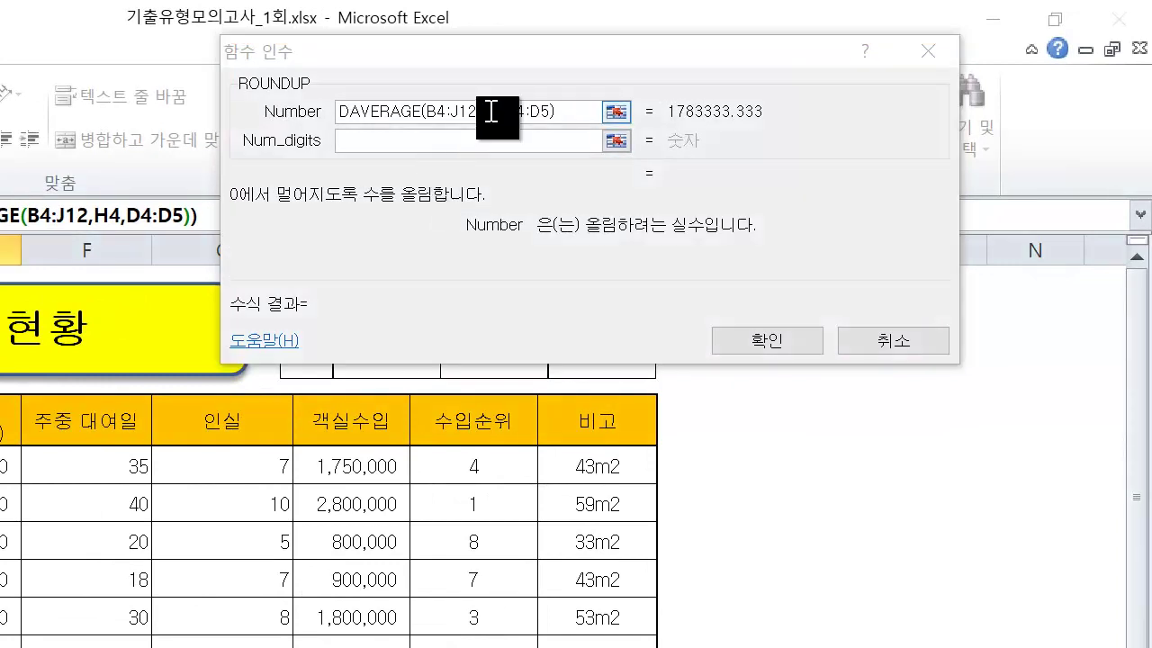
- Set ROUNDUP's Num_digits to -3 and enter the formula in E13
click(578, 116)
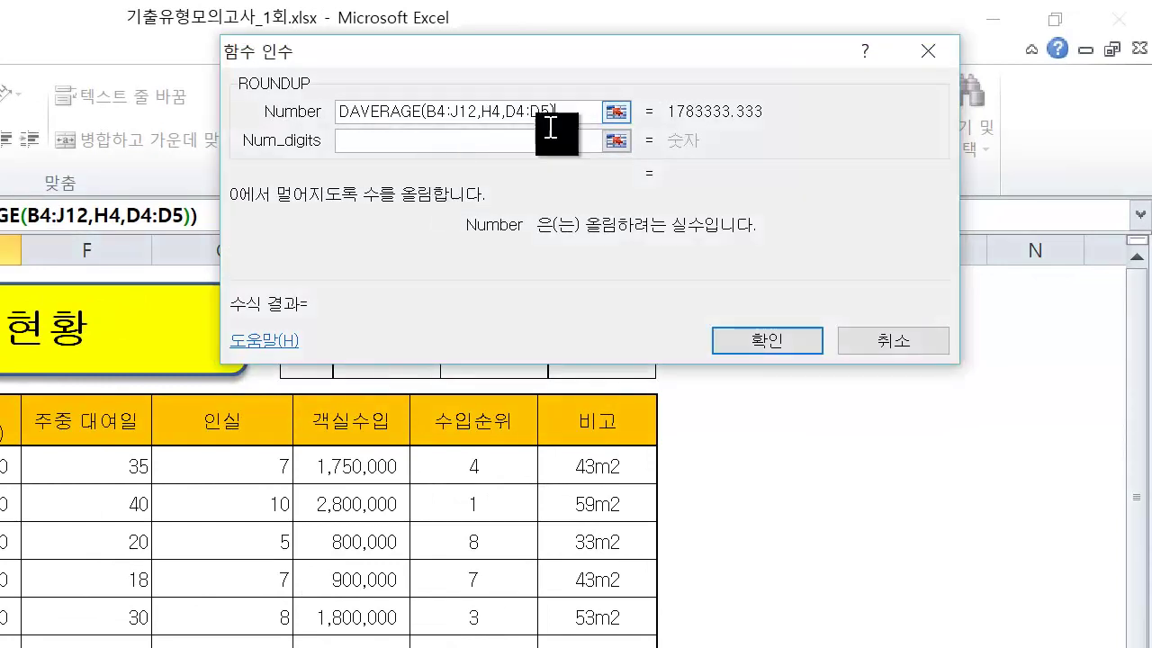
click(366, 144)
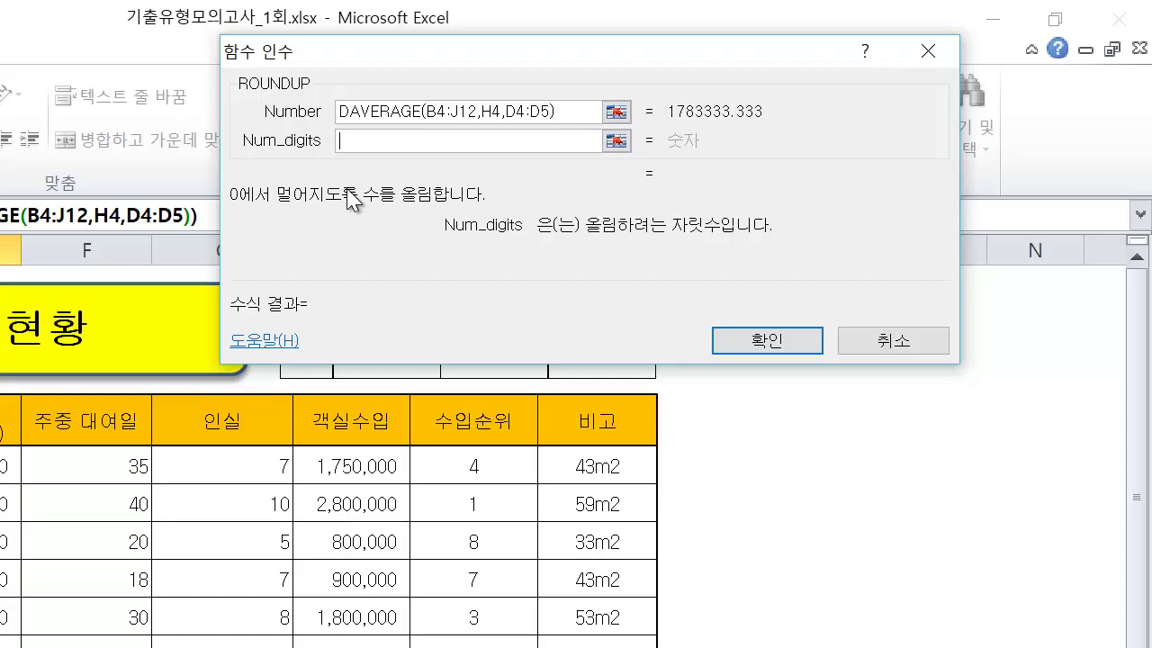
text(-3)
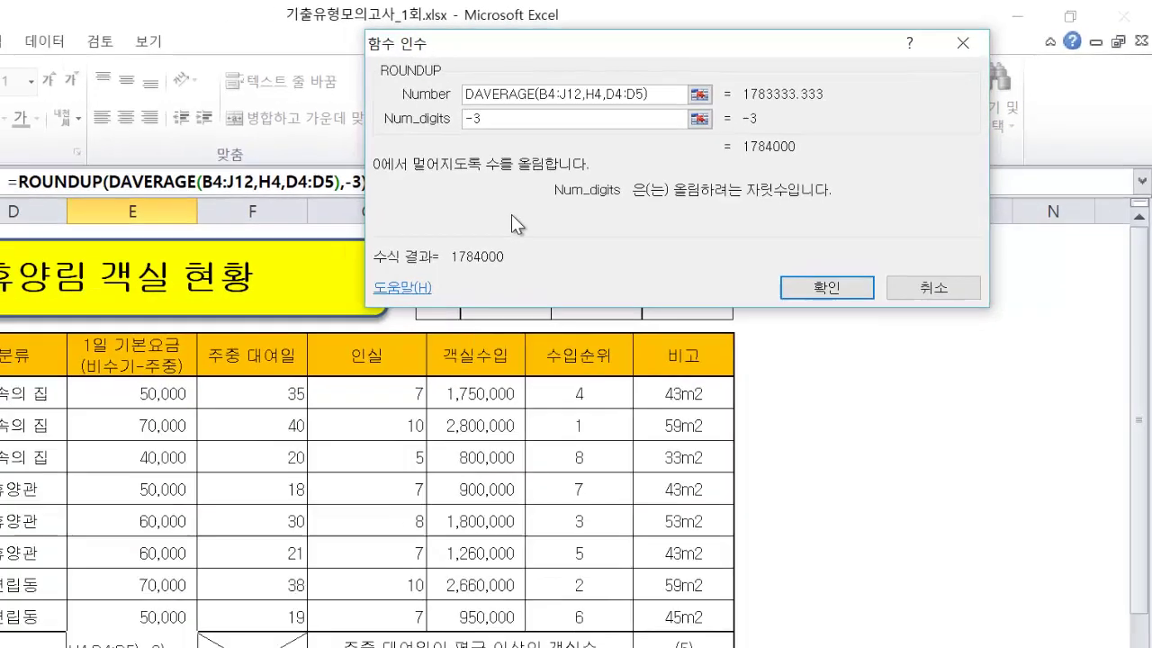
key(ctrl+shift+d)
drag(732, 129, 815, 181)
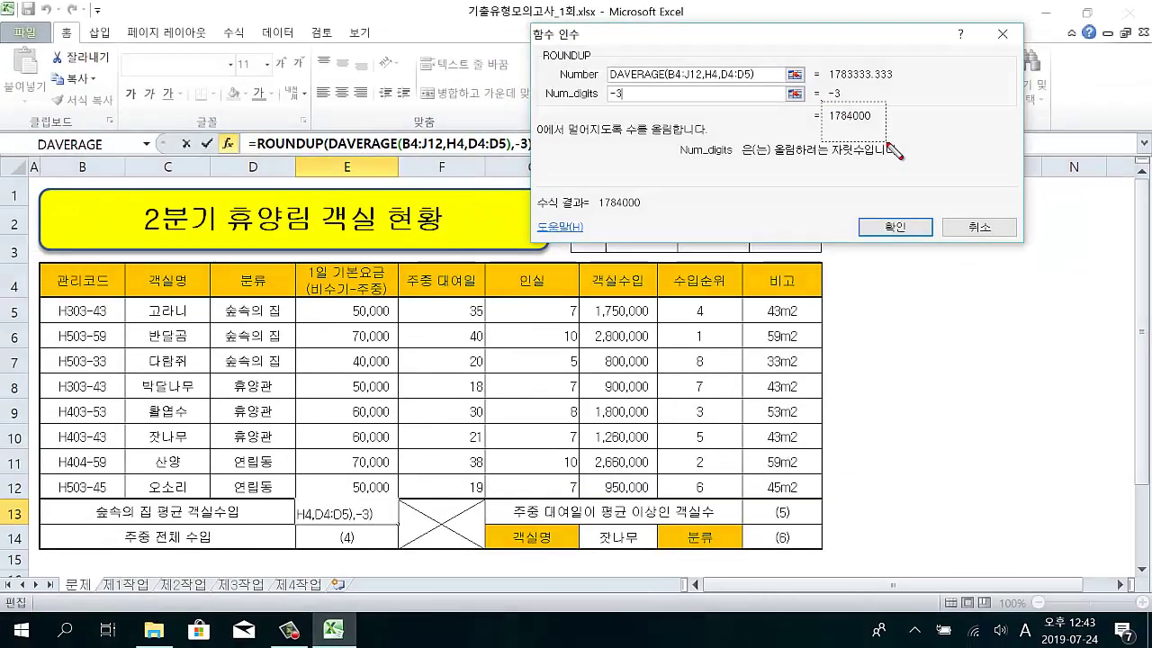
drag(891, 148, 888, 144)
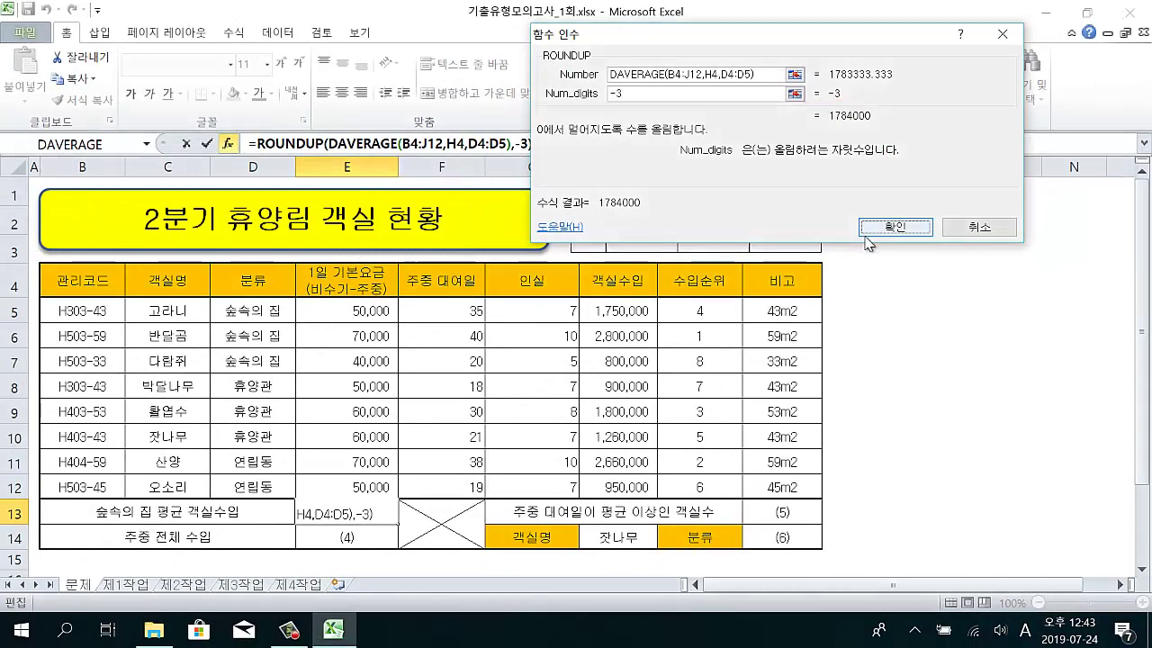
click(894, 226)
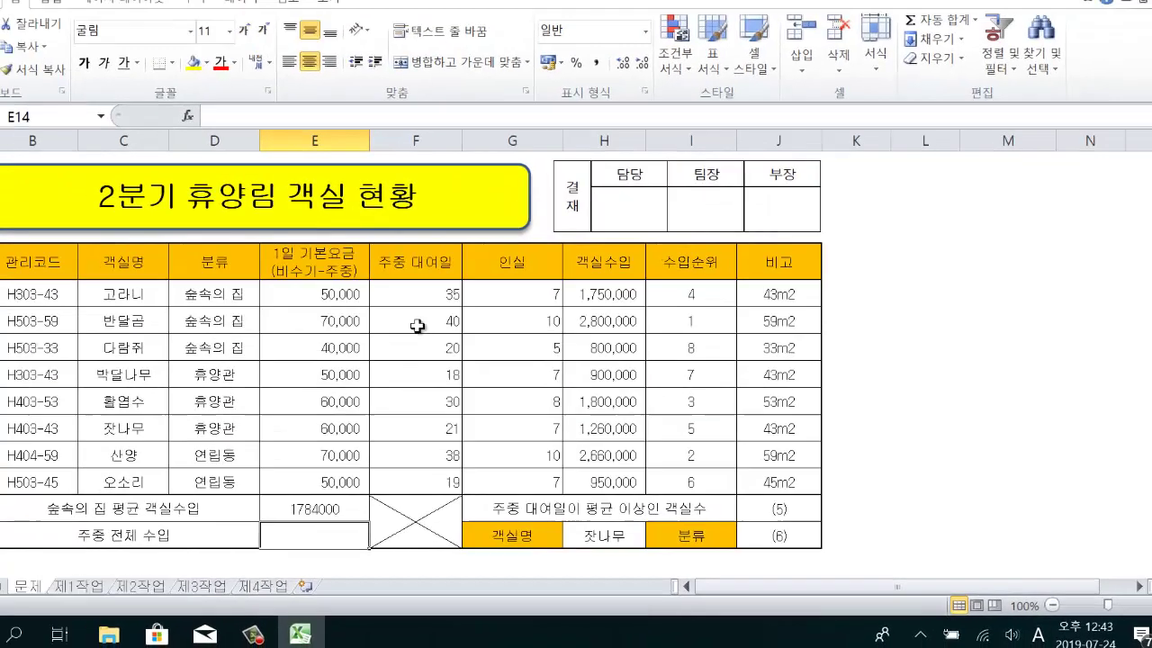
- Examine the named range on the 1일 기본요금 values E5:E12 and the 주중 대여일 values beside it
click(122, 198)
drag(358, 332, 350, 488)
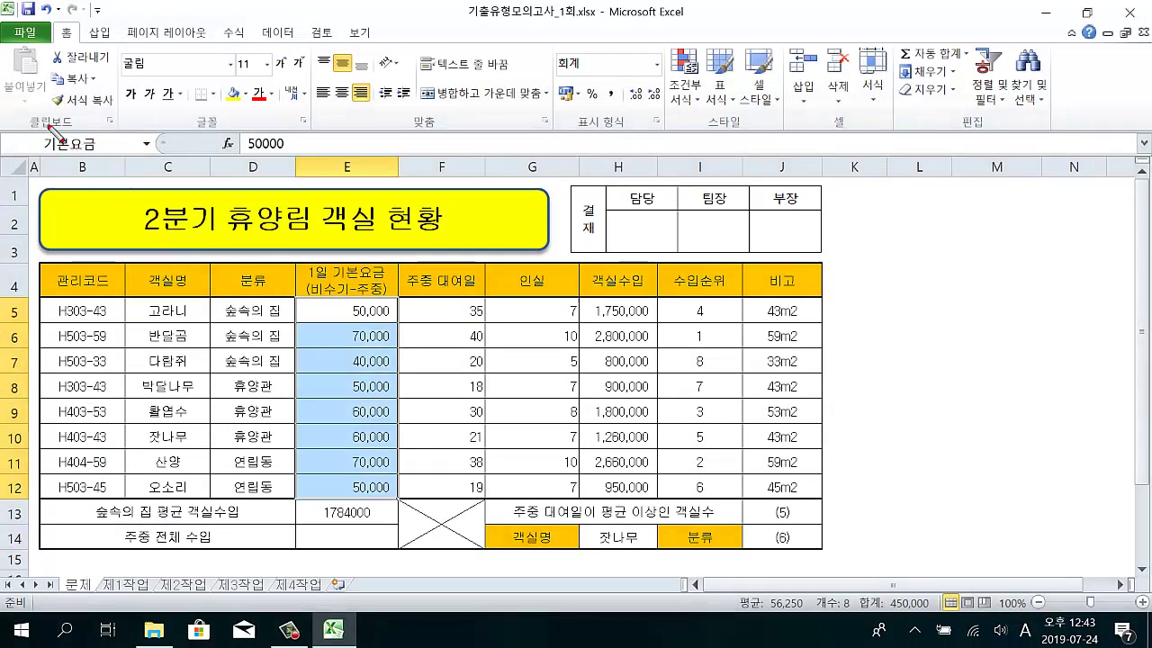
drag(30, 119, 115, 168)
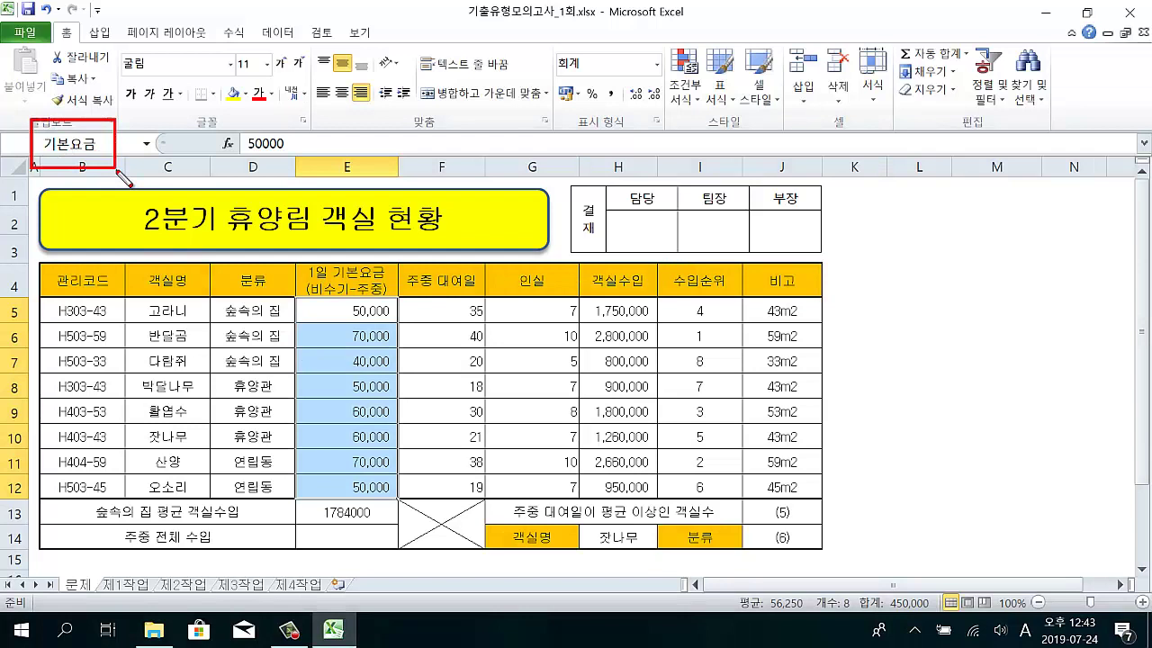
mouse_move(295, 295)
mouse_down()
mouse_move(370, 509)
mouse_move(401, 502)
mouse_up()
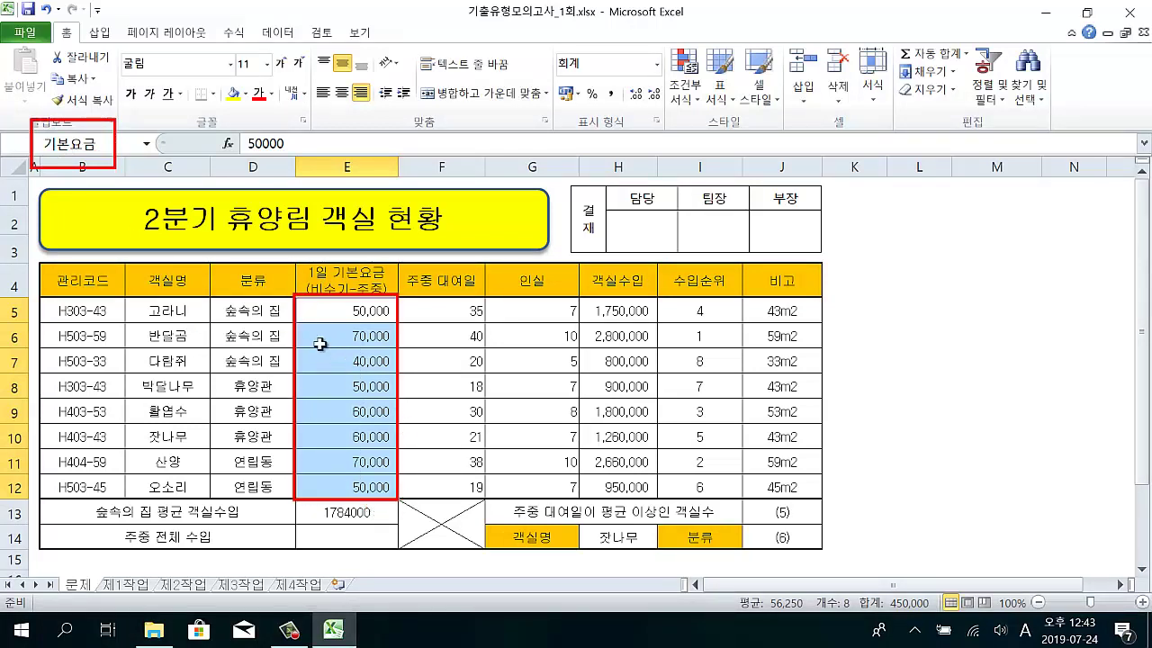
key(Escape)
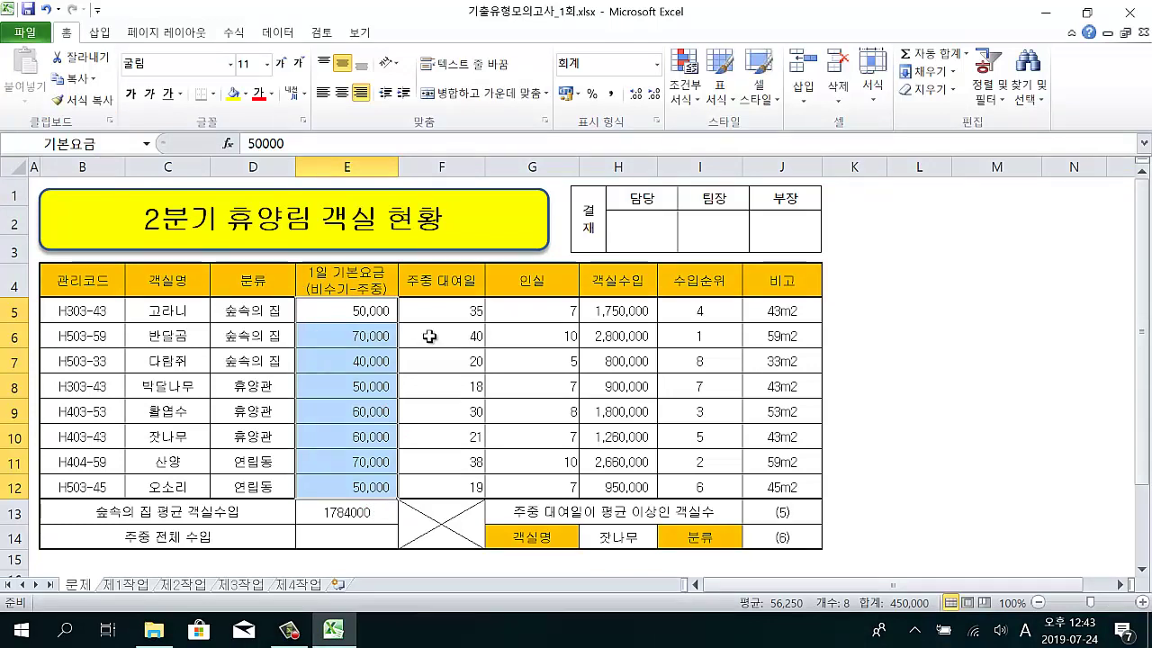
drag(405, 293, 481, 495)
drag(309, 295, 342, 471)
drag(358, 491, 380, 502)
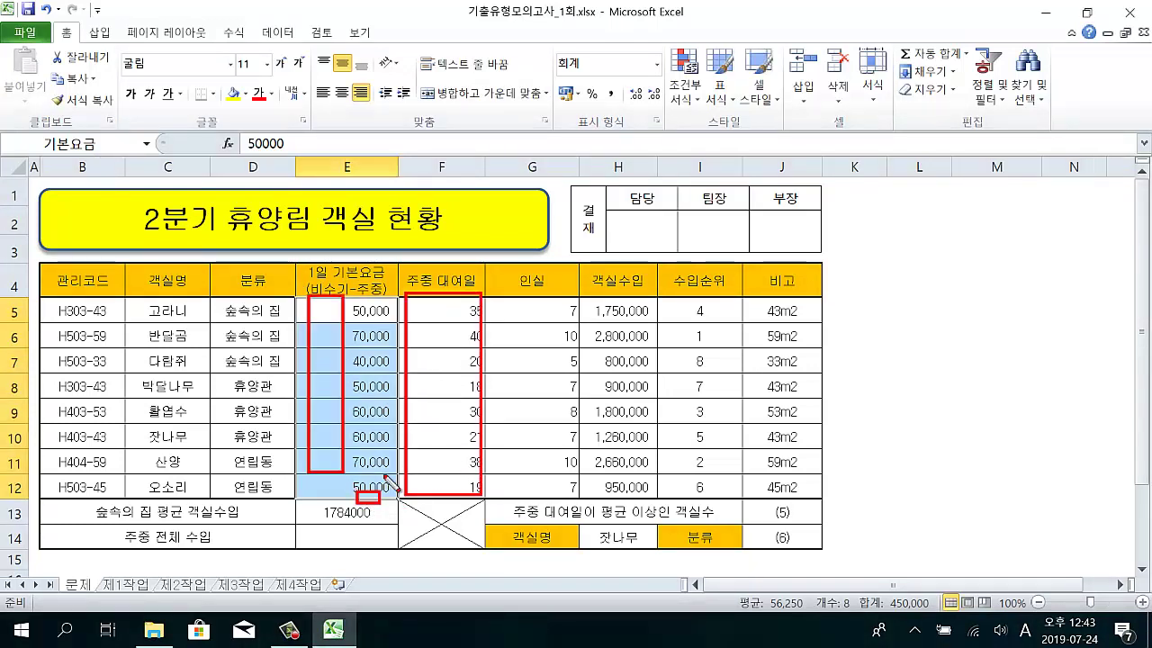
key(Escape)
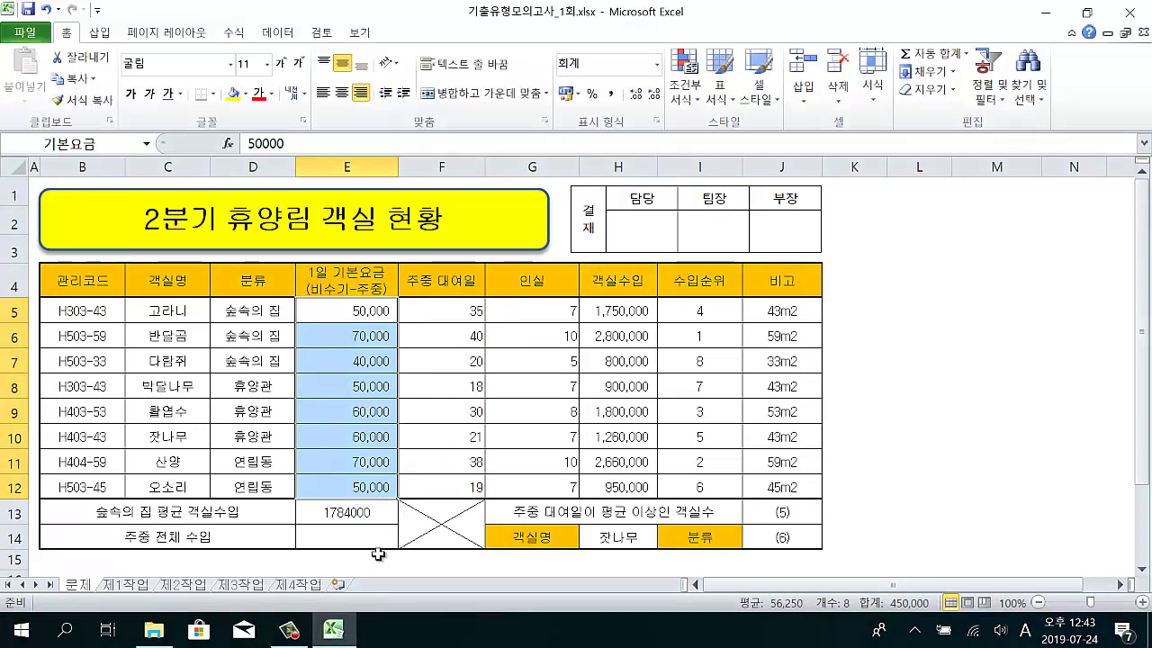
- Start inserting a function in E14 for 주중 전체 수입, with the function category set to 모두
click(379, 535)
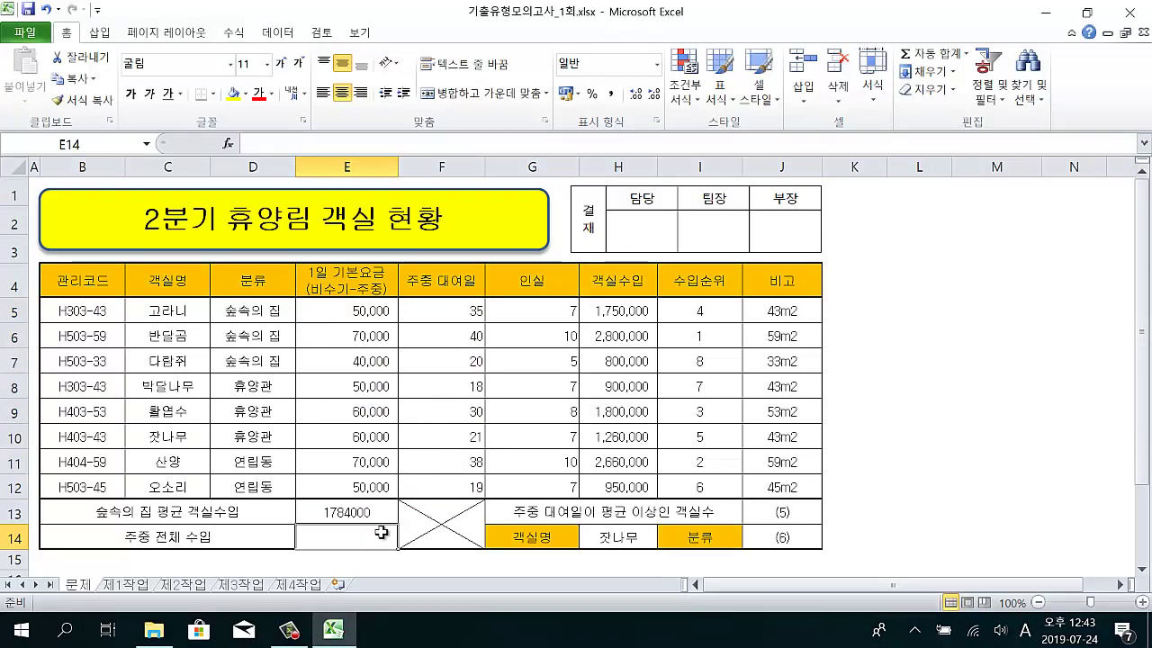
click(230, 144)
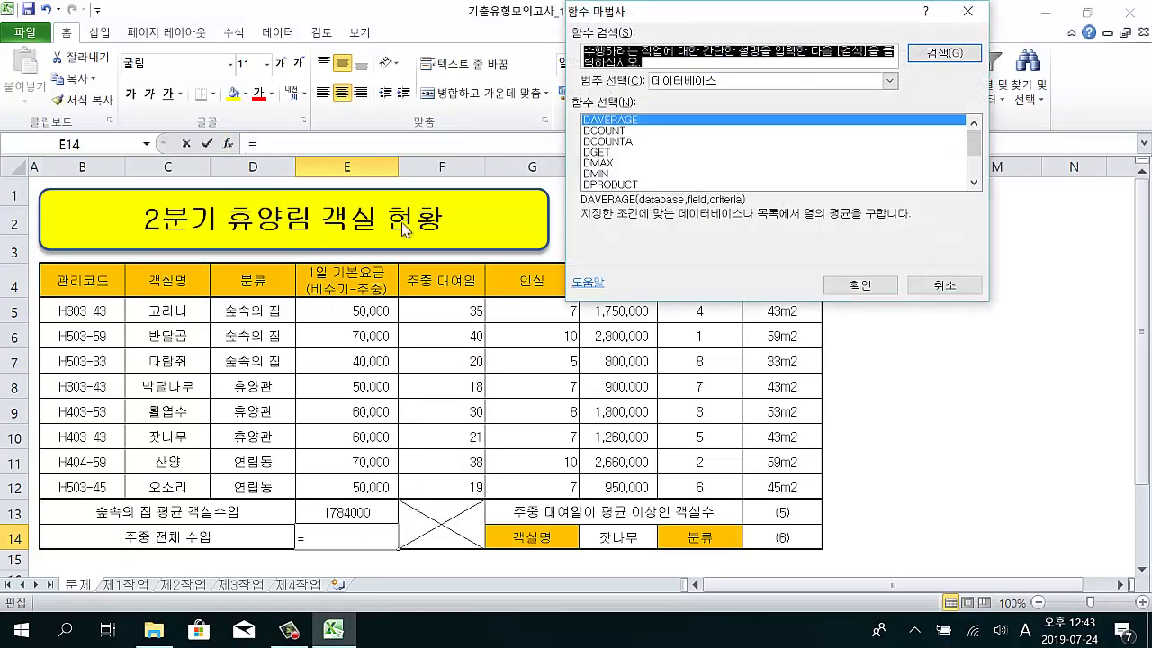
click(683, 81)
click(673, 106)
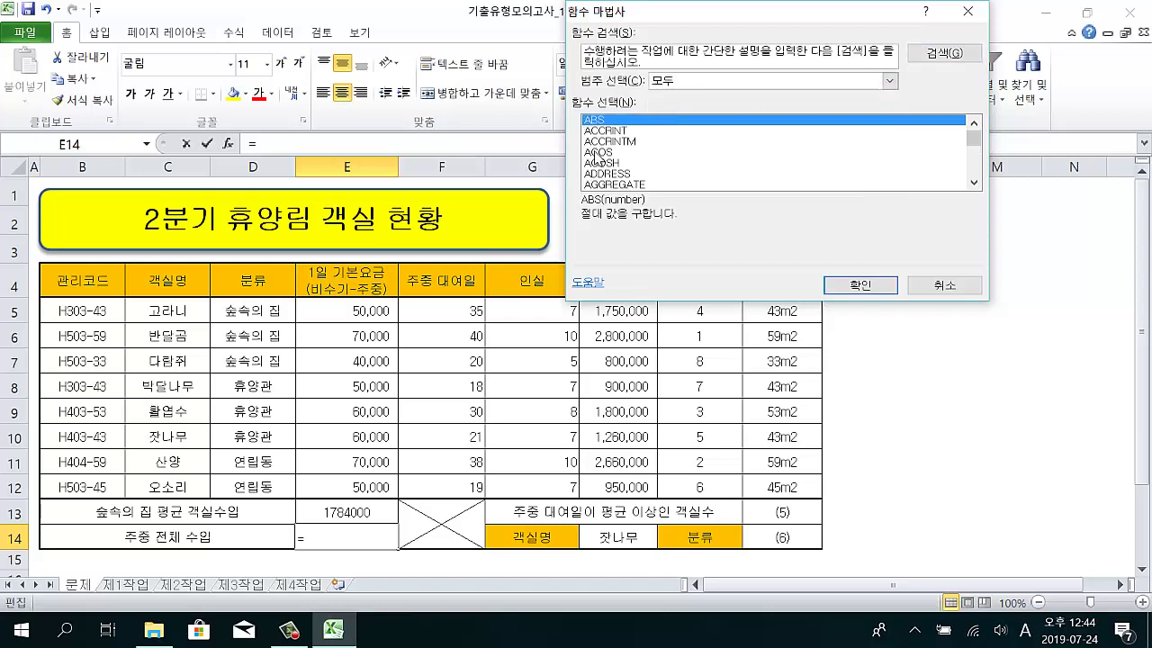
- Choose the SUMPRODUCT function for E14 and bring up its arguments
click(595, 144)
key(s)
key(Down)
key(Down)
key(Down)
key(Down)
key(Down)
key(Down)
key(Down)
key(Down)
key(Down)
key(Down)
key(Down)
key(Down)
key(Down)
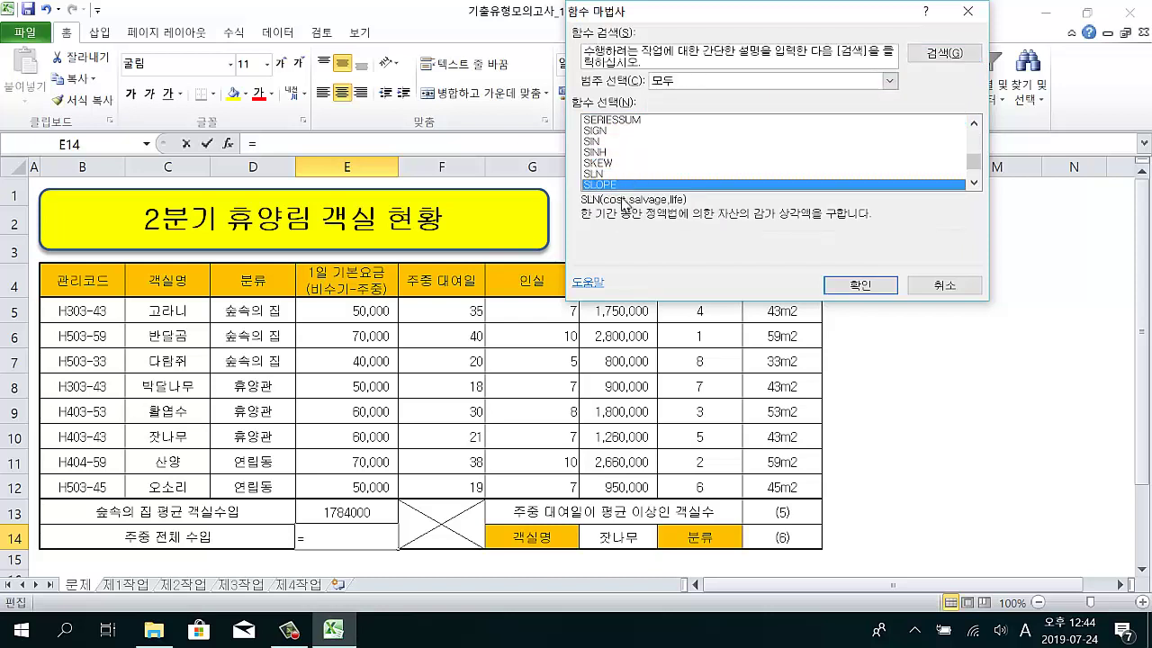
key(Down)
key(Down)
key(Down)
key(Down)
key(Down)
key(Down)
key(Down)
key(Down)
key(Down)
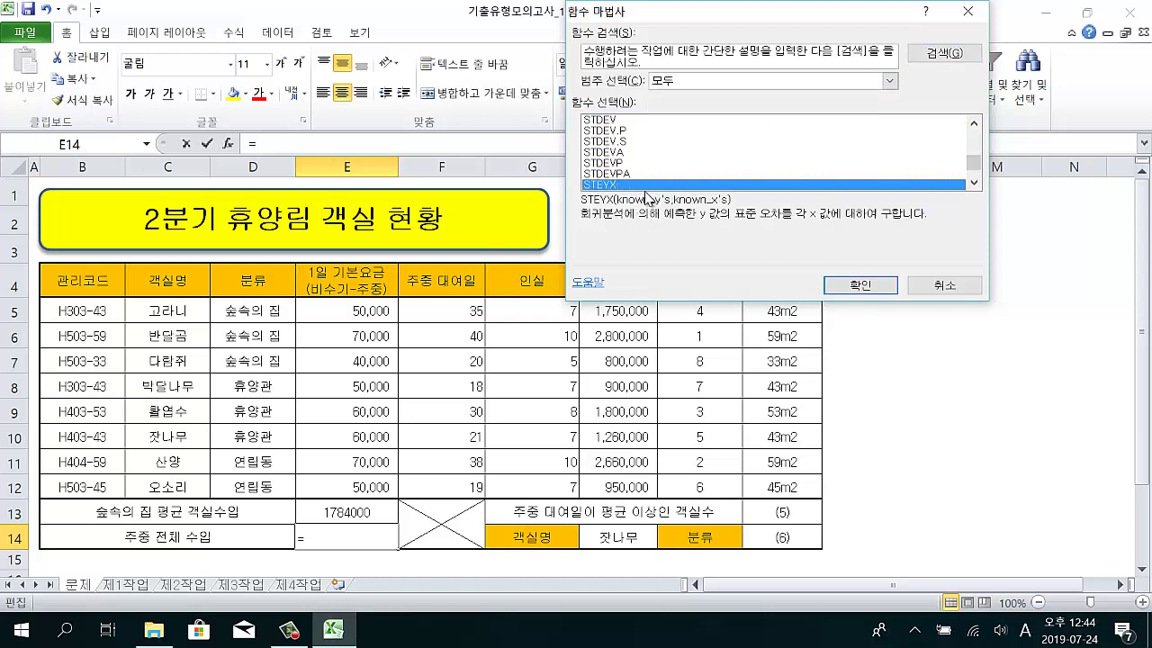
key(Down)
key(Down)
key(Down)
scroll(648, 184, down, 1)
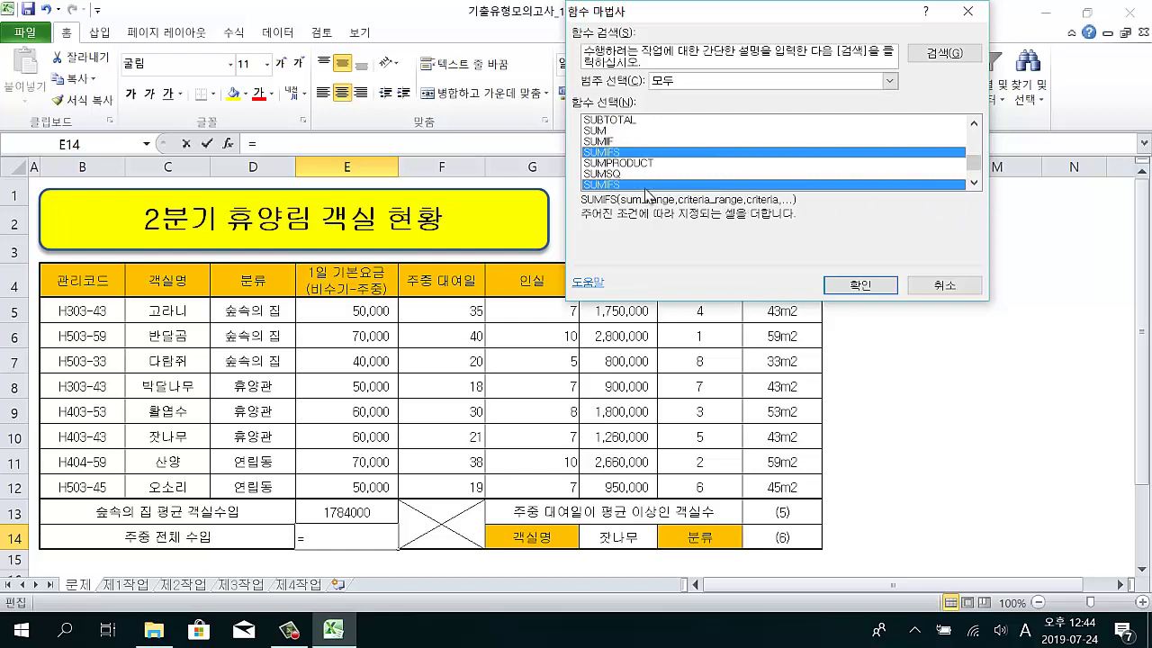
click(657, 163)
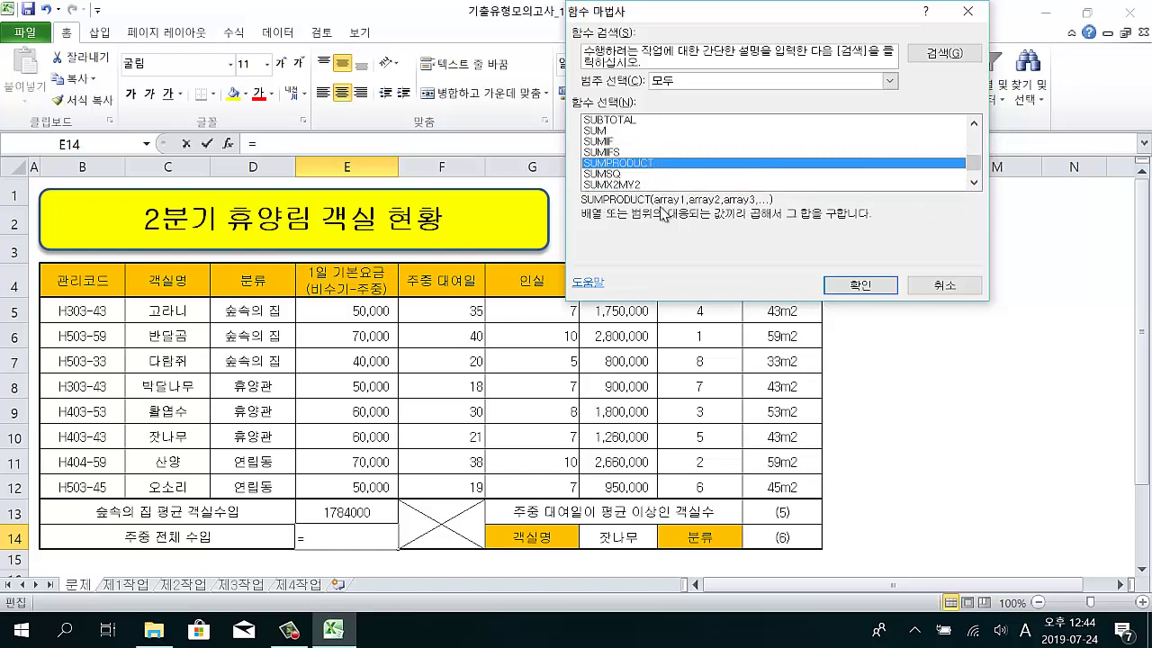
click(841, 286)
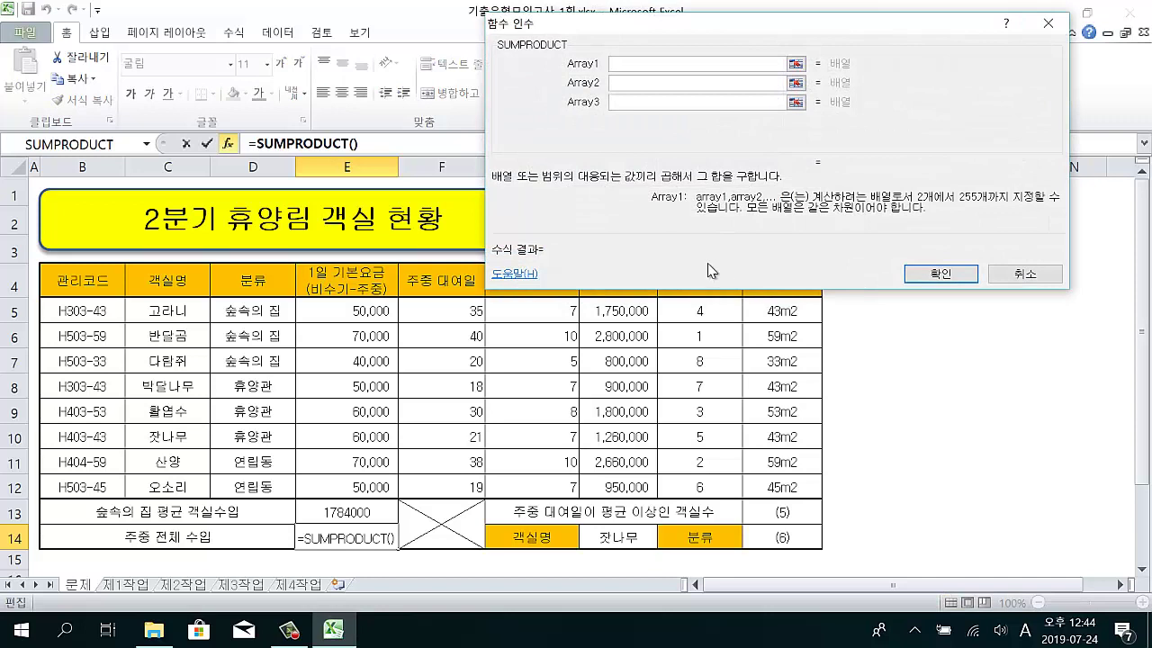
- Examine SUMPRODUCT's description and how the 1일 기본요금 and 주중 대여일 values pair up row by row
key(ctrl+shift+d)
mouse_move(486, 162)
mouse_down()
mouse_move(505, 202)
mouse_move(789, 186)
mouse_up()
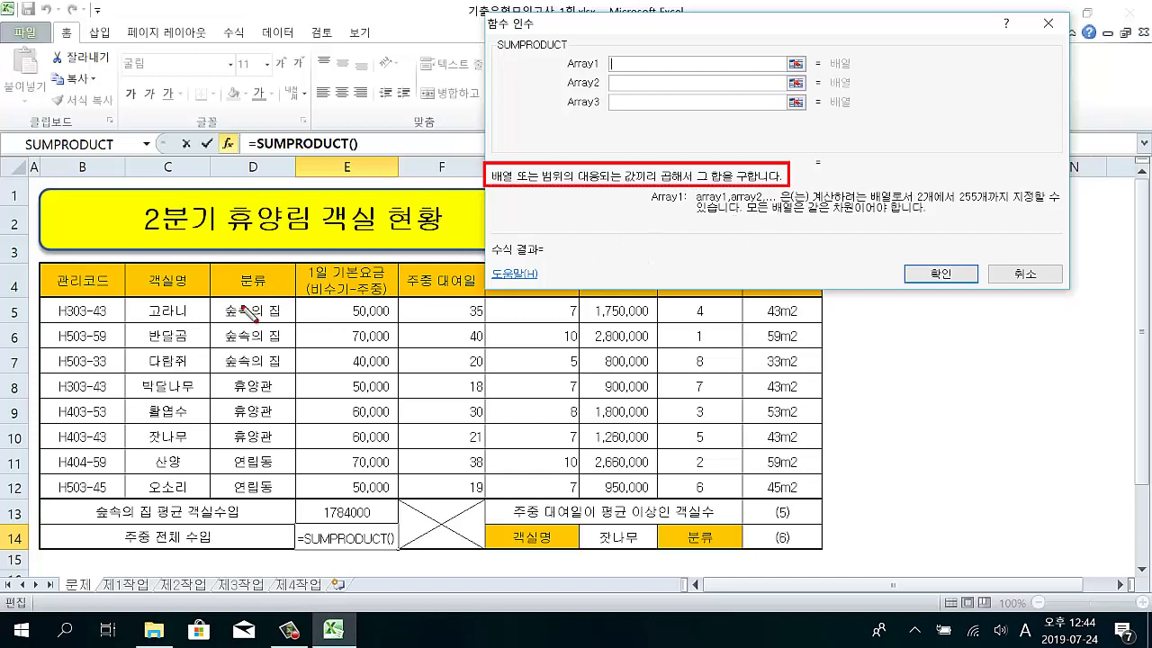
drag(307, 297, 397, 502)
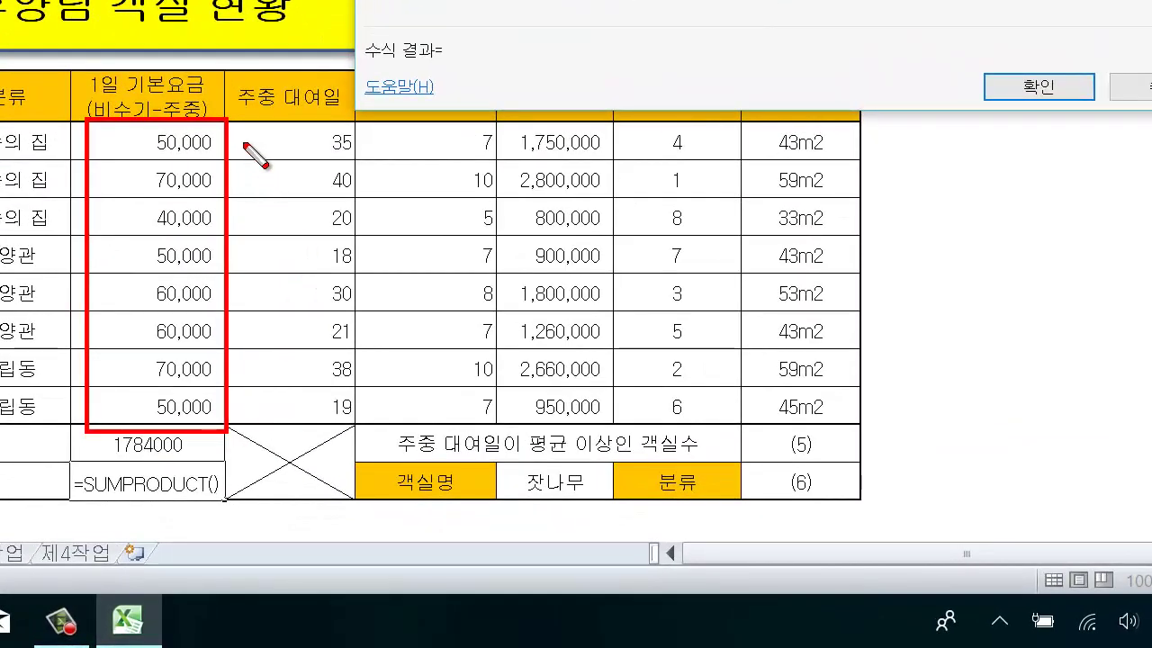
mouse_move(240, 120)
mouse_down()
mouse_move(268, 270)
mouse_move(314, 406)
mouse_move(358, 437)
mouse_up()
drag(106, 144, 332, 144)
drag(202, 191, 295, 193)
drag(162, 214, 316, 222)
drag(168, 256, 326, 268)
drag(169, 290, 329, 291)
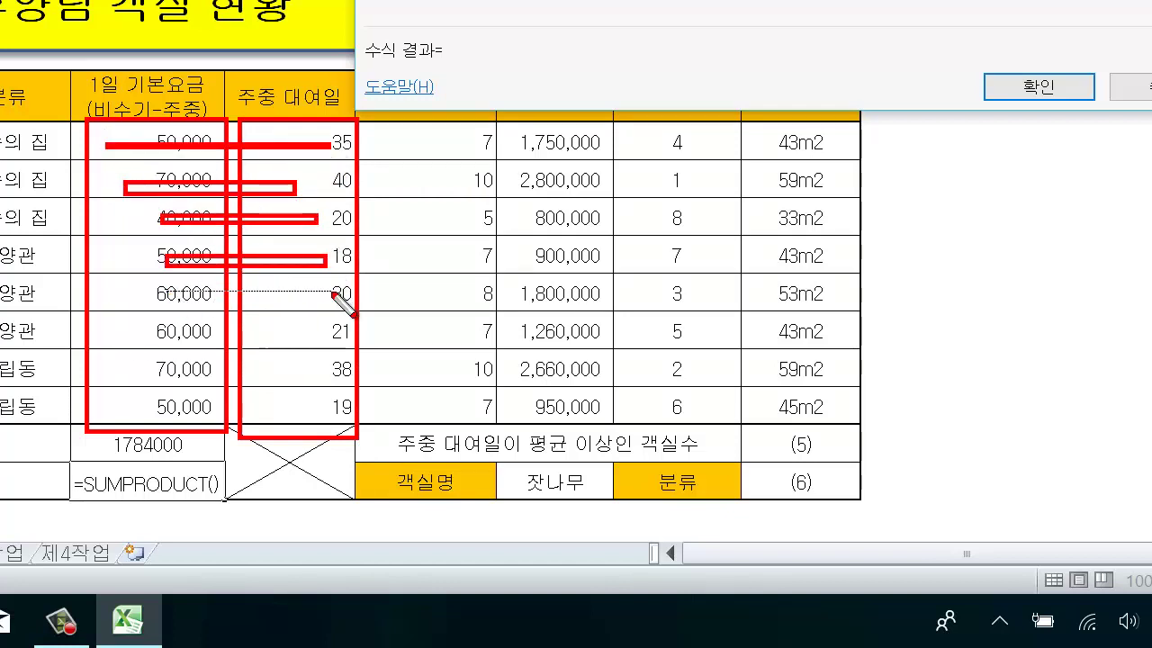
mouse_move(158, 324)
mouse_down()
mouse_move(298, 338)
mouse_move(311, 325)
mouse_up()
drag(312, 373, 192, 372)
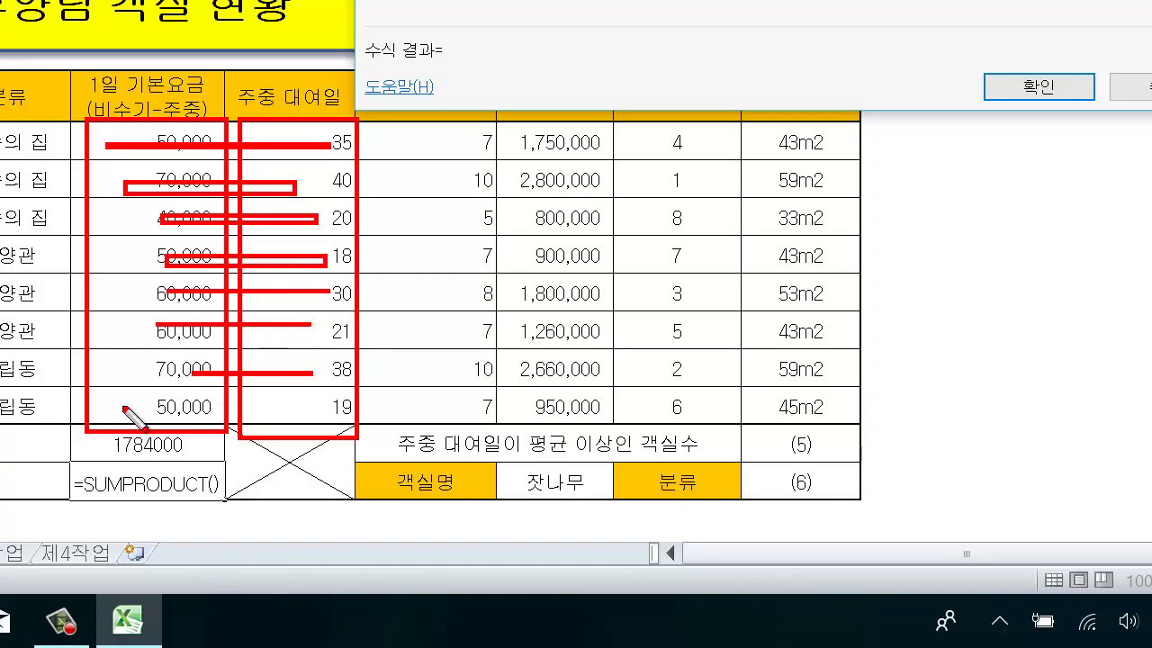
drag(118, 406, 313, 406)
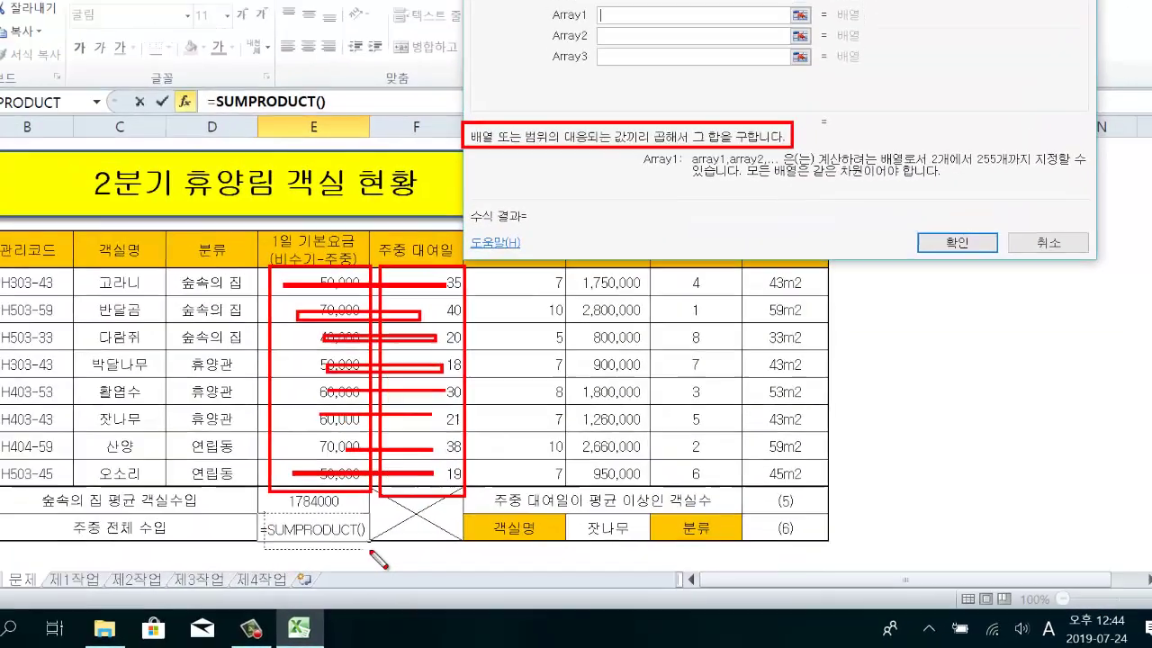
drag(378, 559, 370, 549)
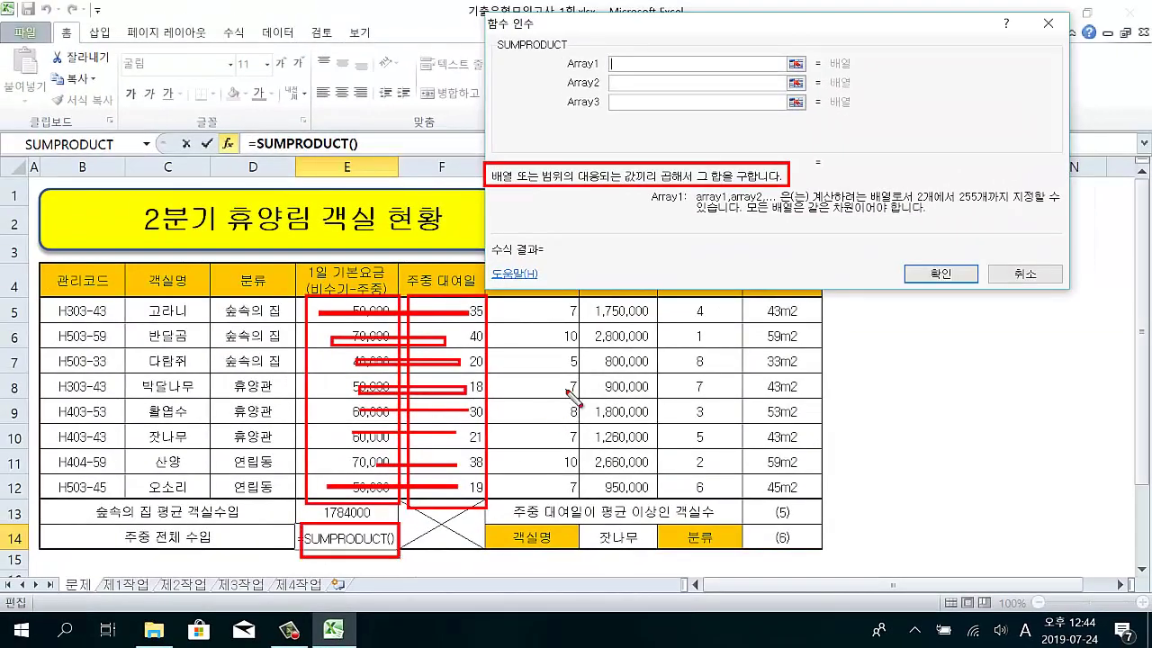
key(Escape)
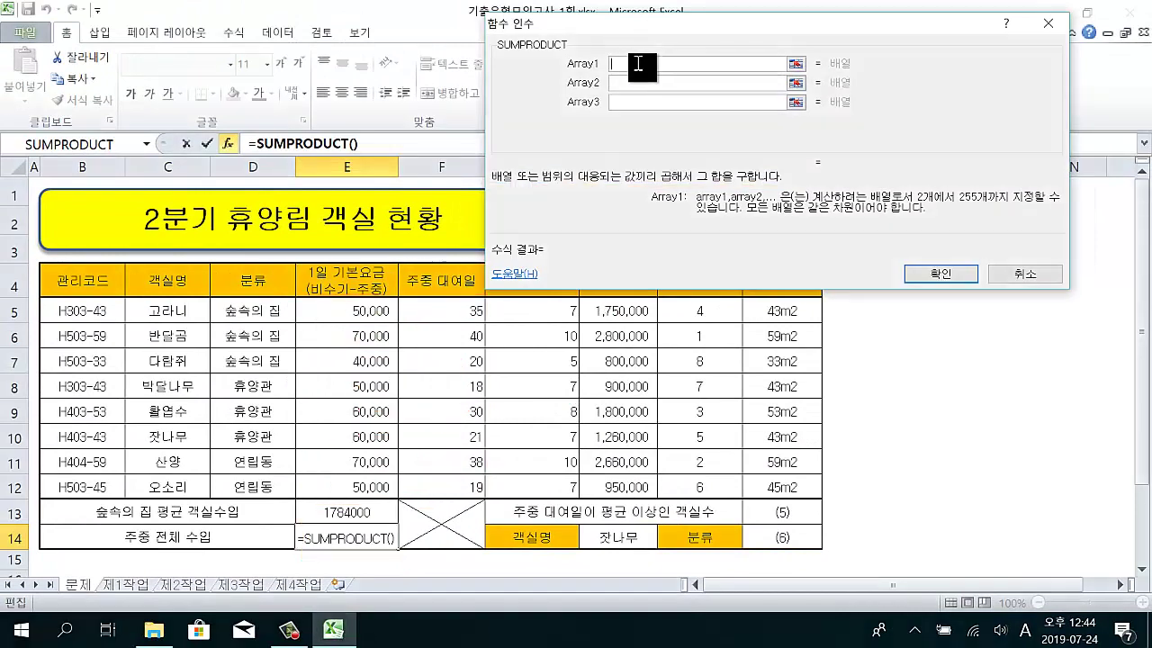
- Set SUMPRODUCT's Array1 to the named range 기본요금, cells E5:E12
drag(347, 306, 342, 486)
drag(590, 38, 676, 79)
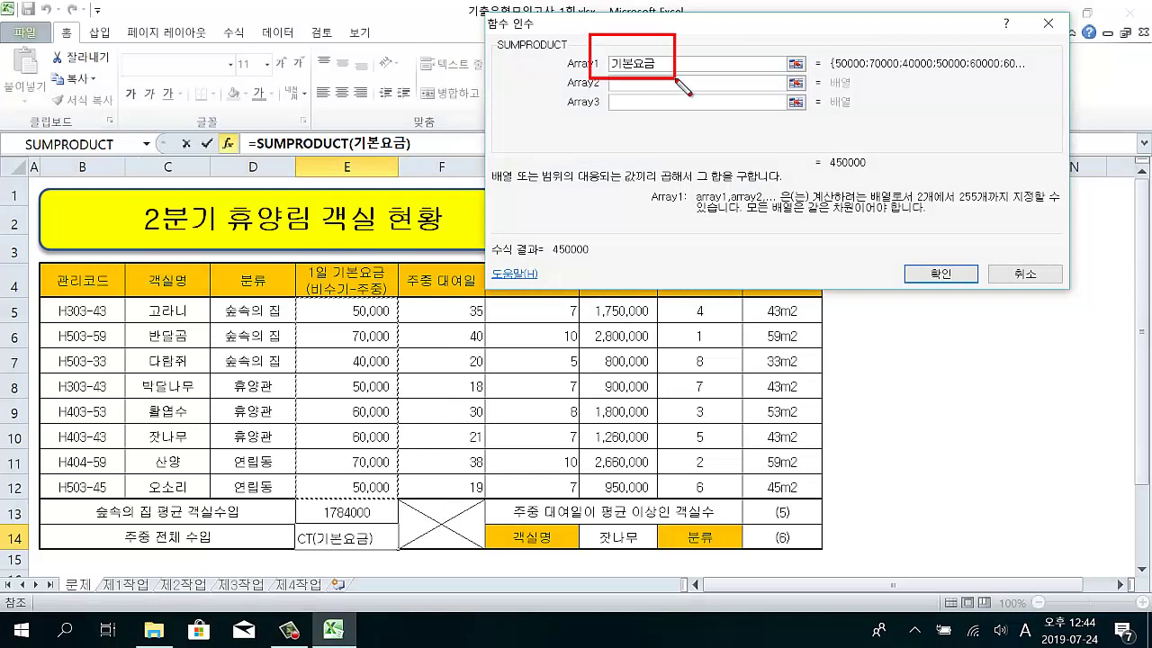
key(Escape)
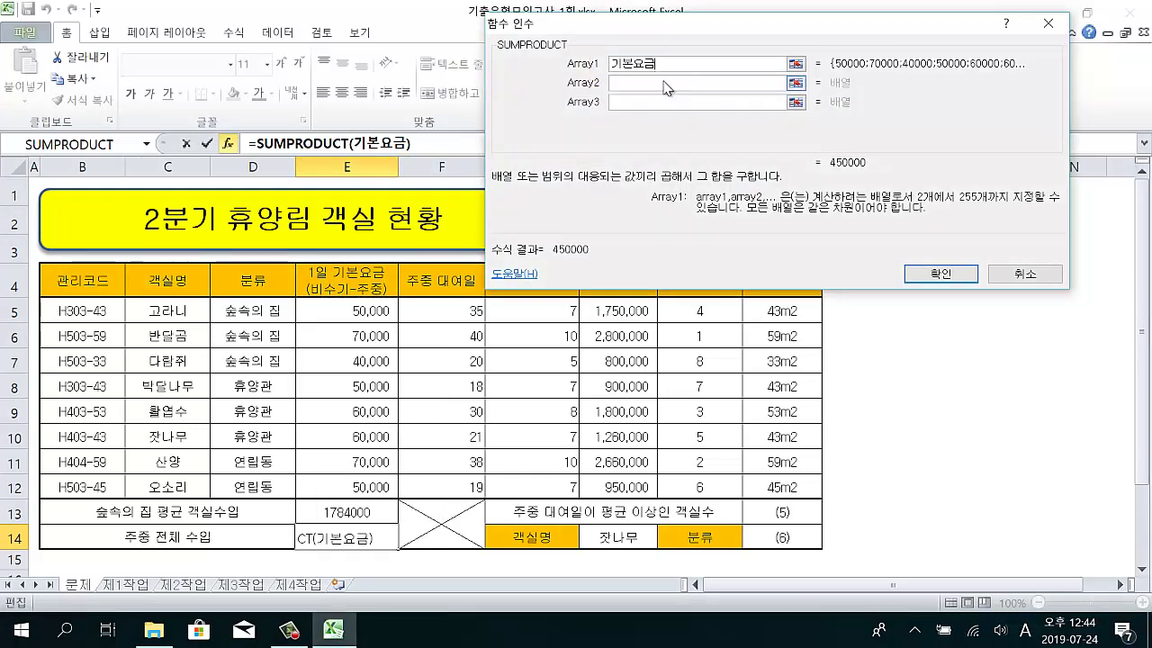
- Set SUMPRODUCT's Array2 to the 주중 대여일 values F5:F12 and enter the formula in E14
click(664, 83)
click(438, 313)
drag(439, 315, 442, 482)
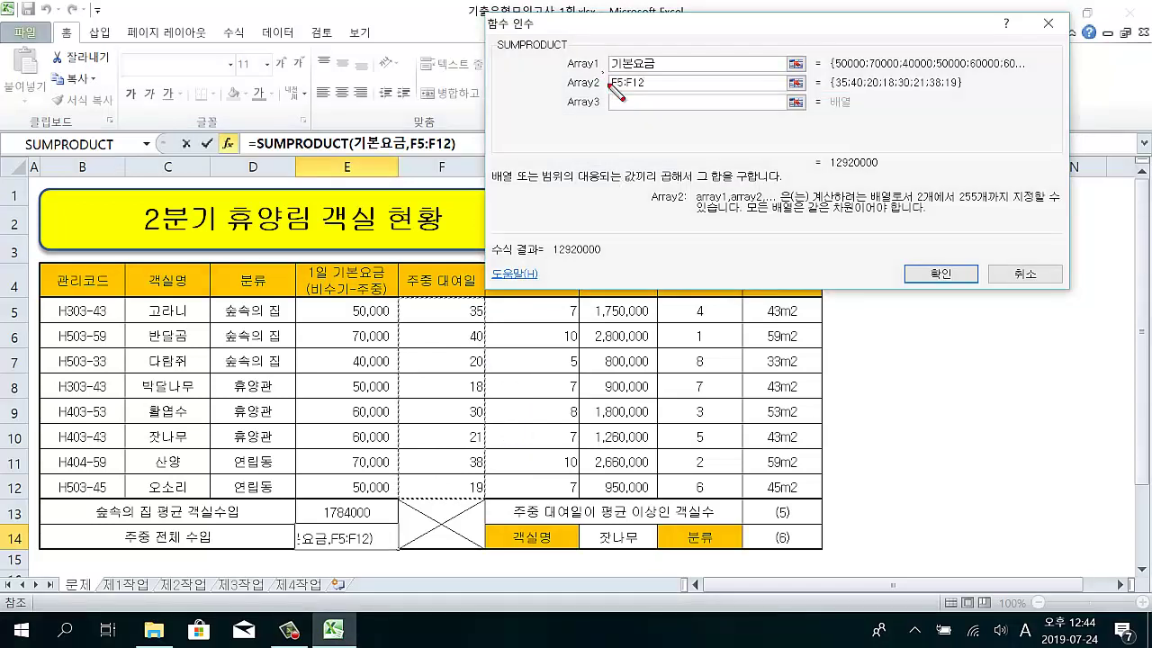
drag(606, 73, 657, 96)
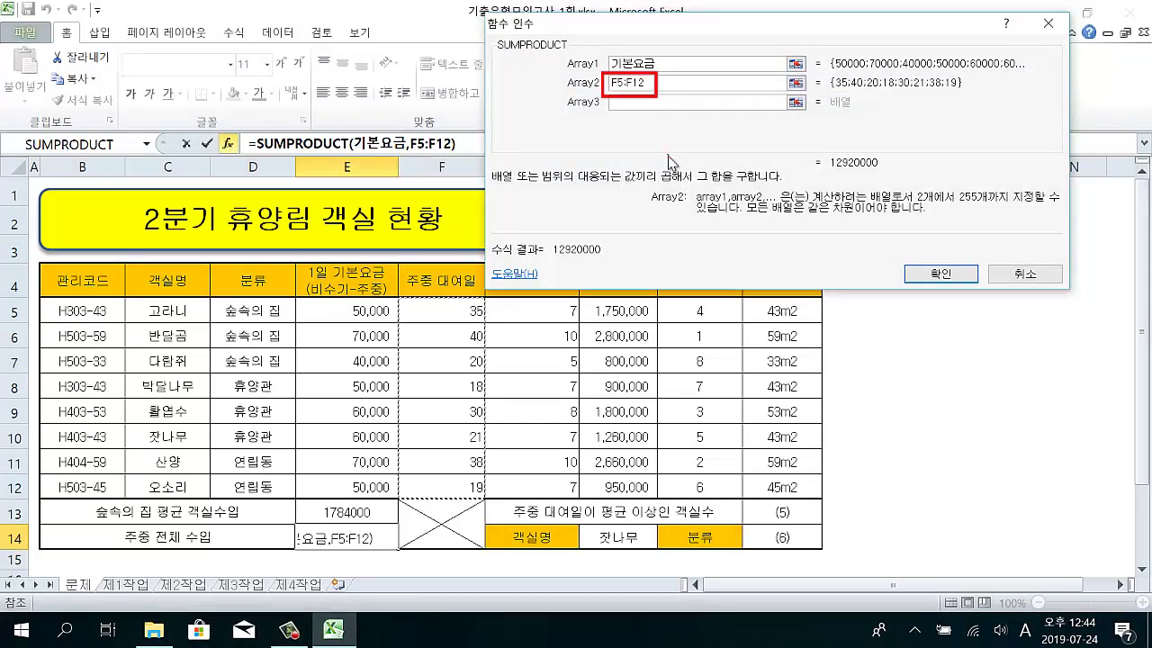
key(Escape)
click(724, 104)
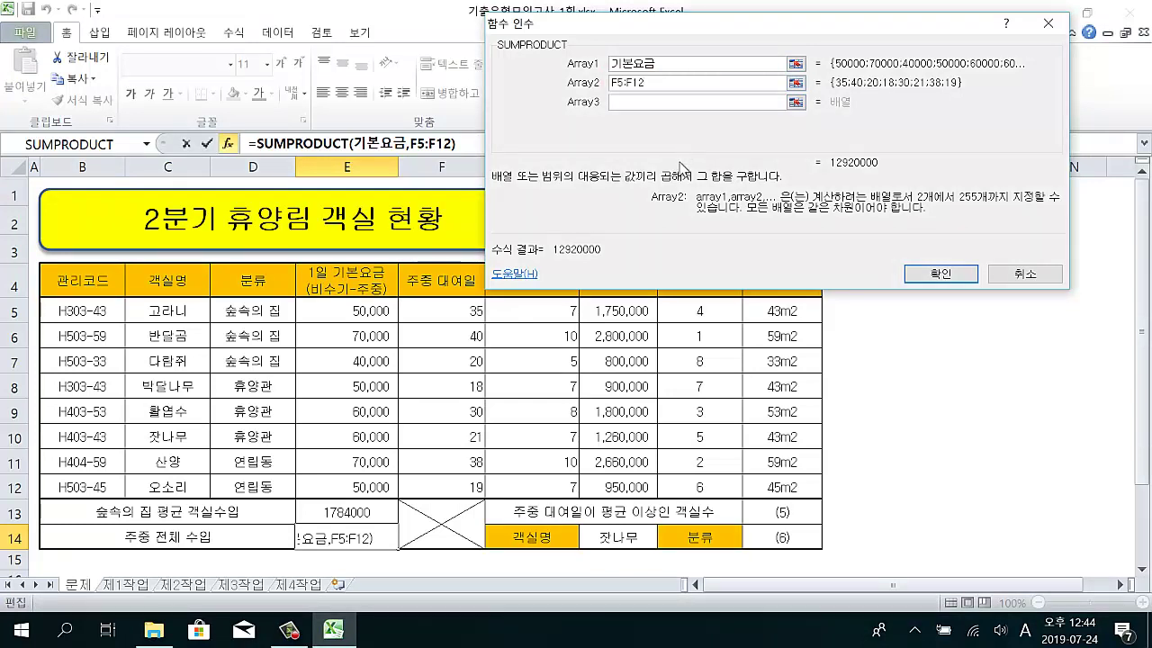
mouse_move(822, 146)
mouse_down()
mouse_move(844, 180)
mouse_move(933, 194)
mouse_up()
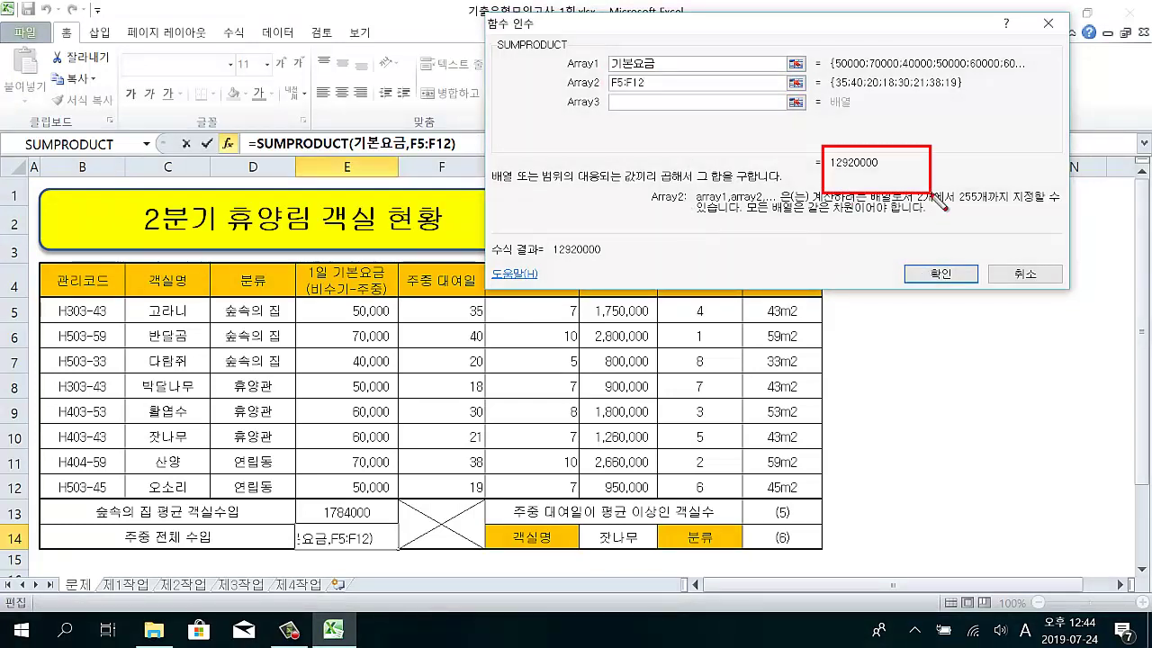
click(940, 274)
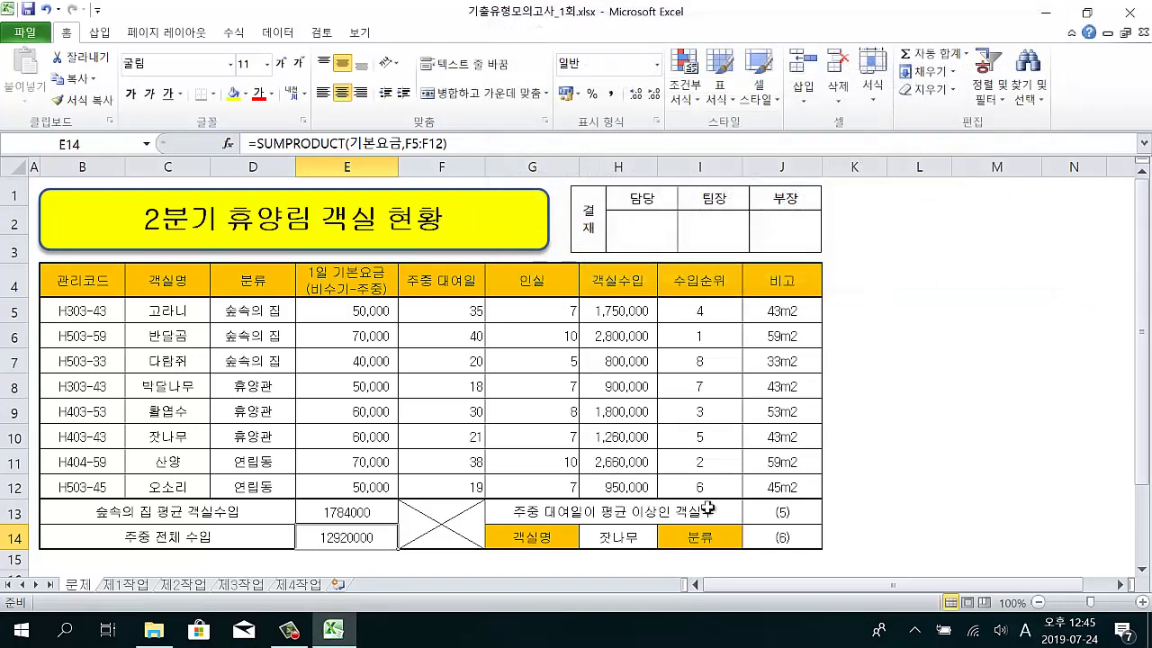
- Clear the (5) placeholder from J13 and insert the COUNTIF function there, bringing up its arguments
click(782, 511)
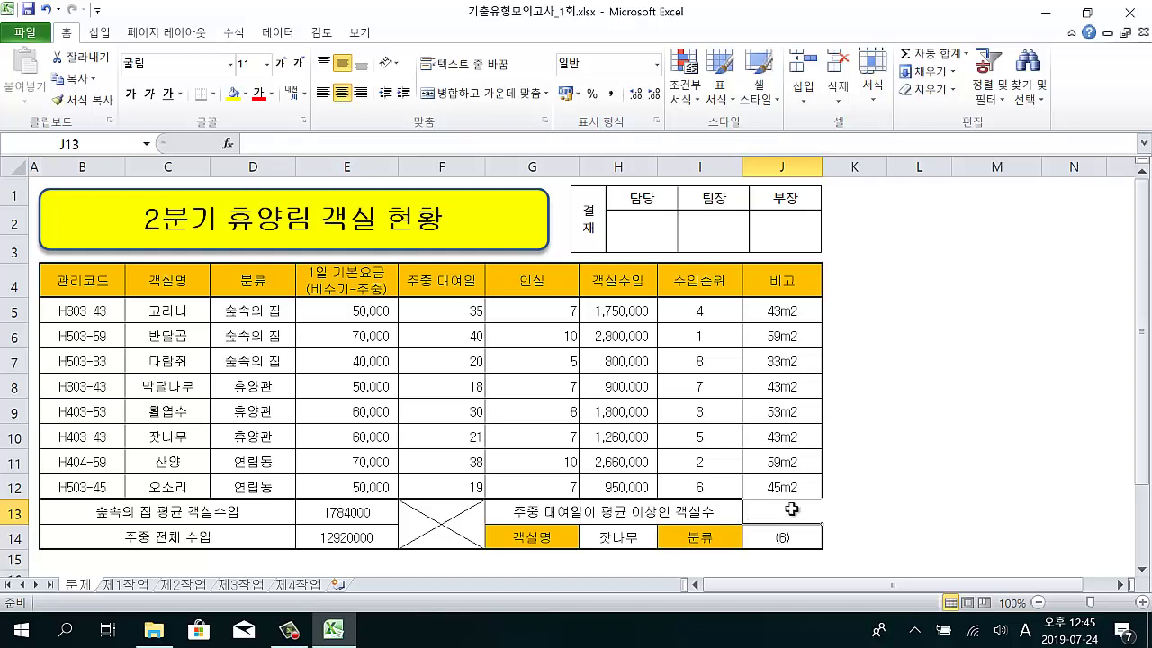
click(228, 144)
click(636, 143)
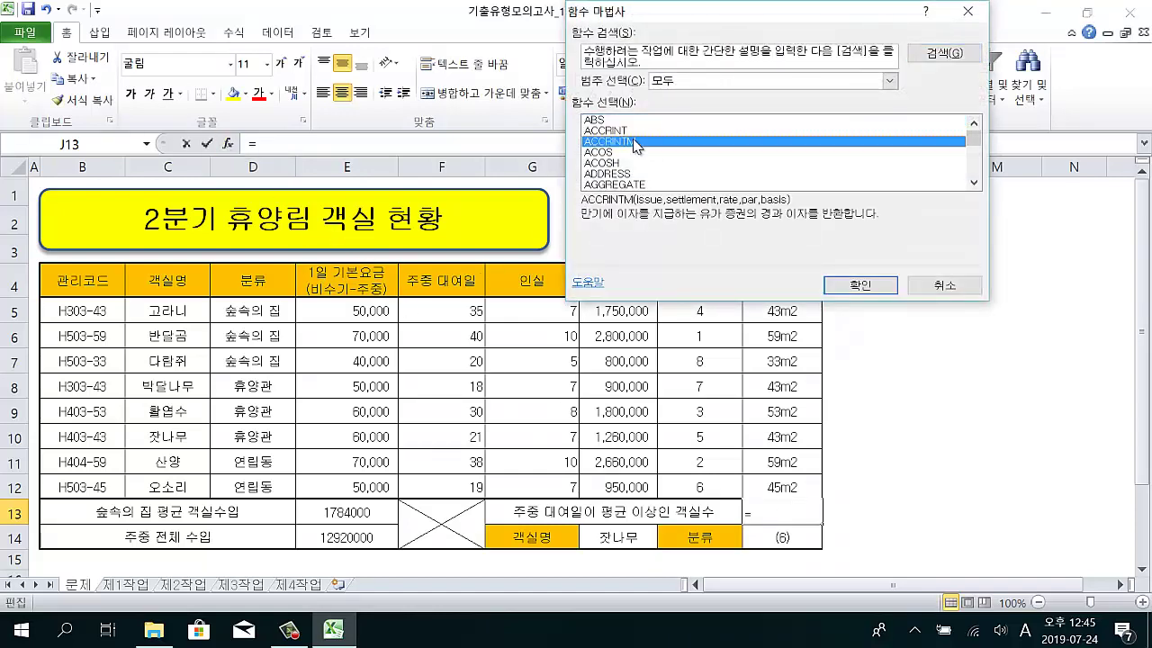
key(c)
key(c)
key(c)
key(c)
key(c)
key(c)
key(c)
key(c)
key(c)
key(c)
key(c)
key(c)
key(c)
key(c)
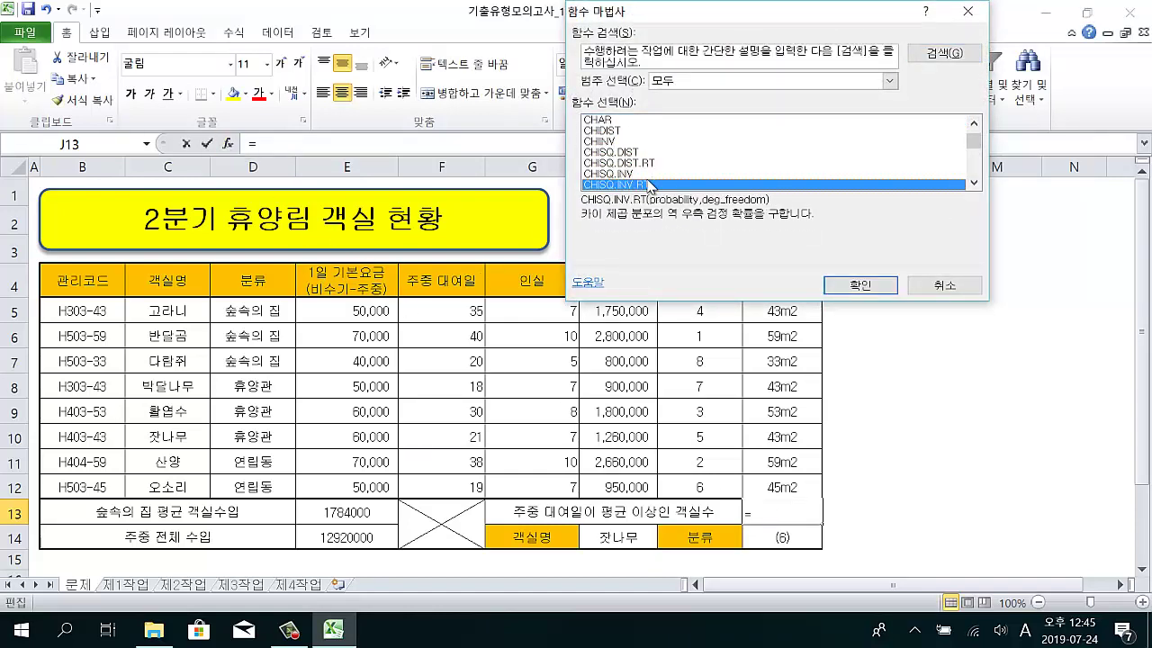
drag(650, 184, 648, 179)
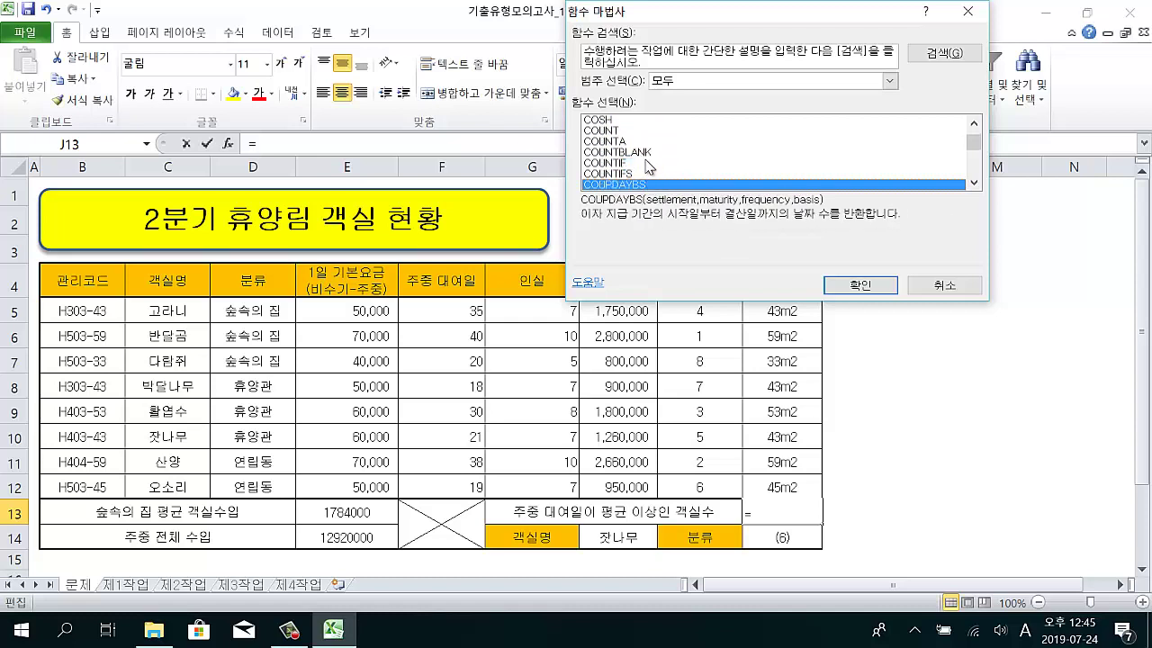
click(649, 132)
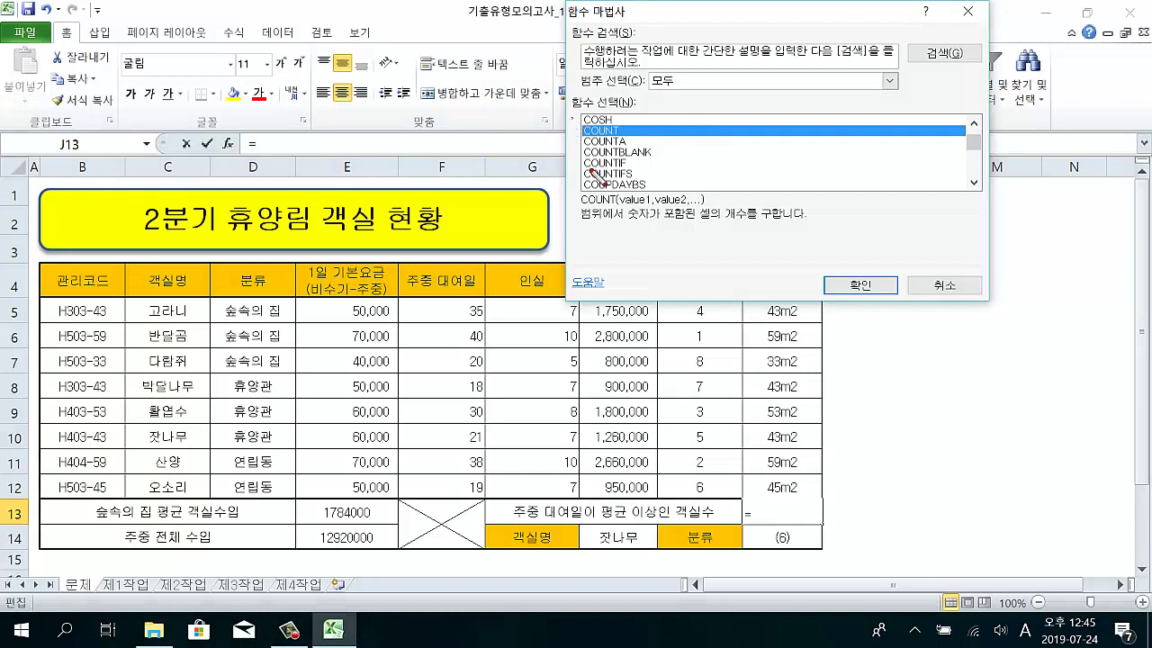
drag(590, 169, 677, 191)
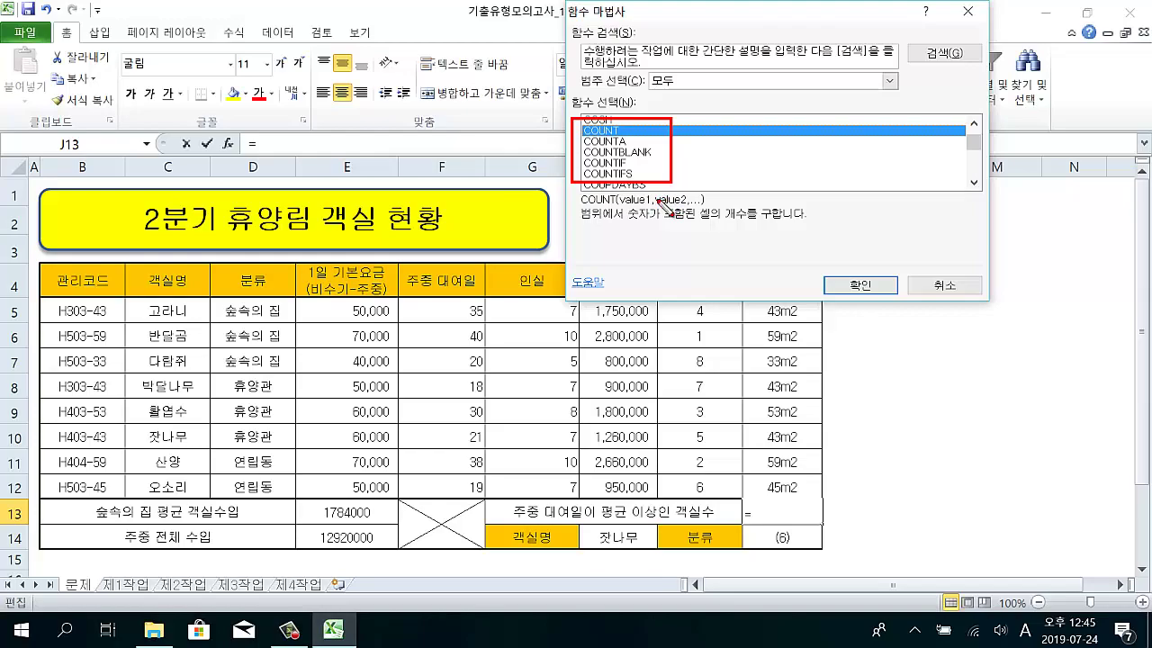
key(Escape)
click(644, 163)
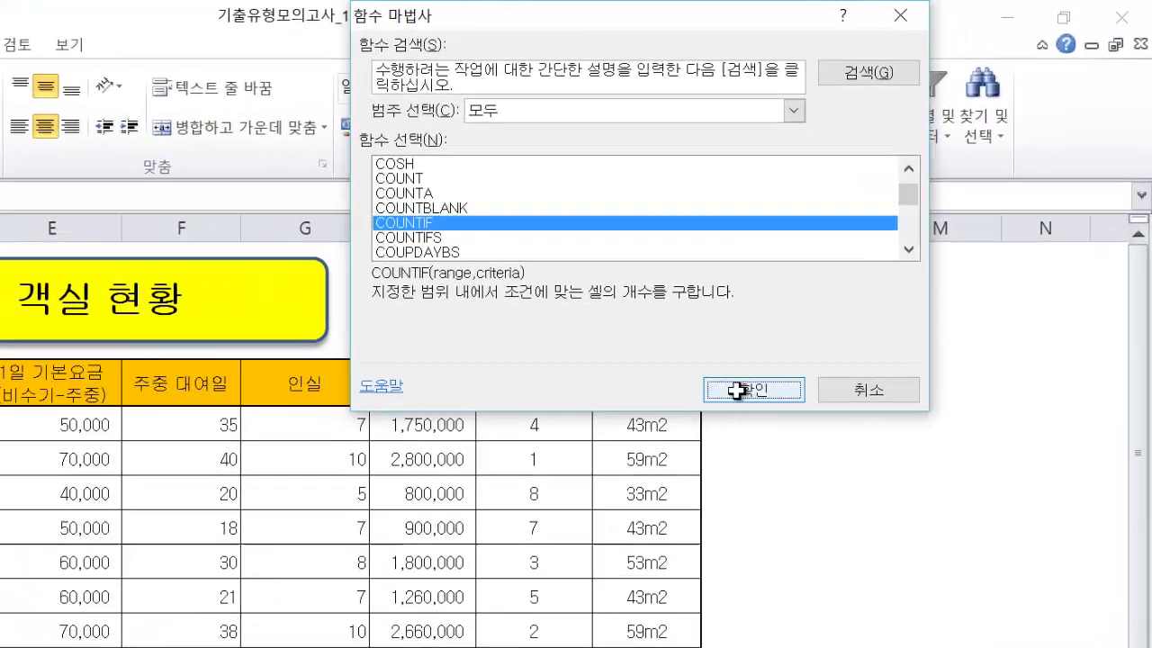
click(860, 285)
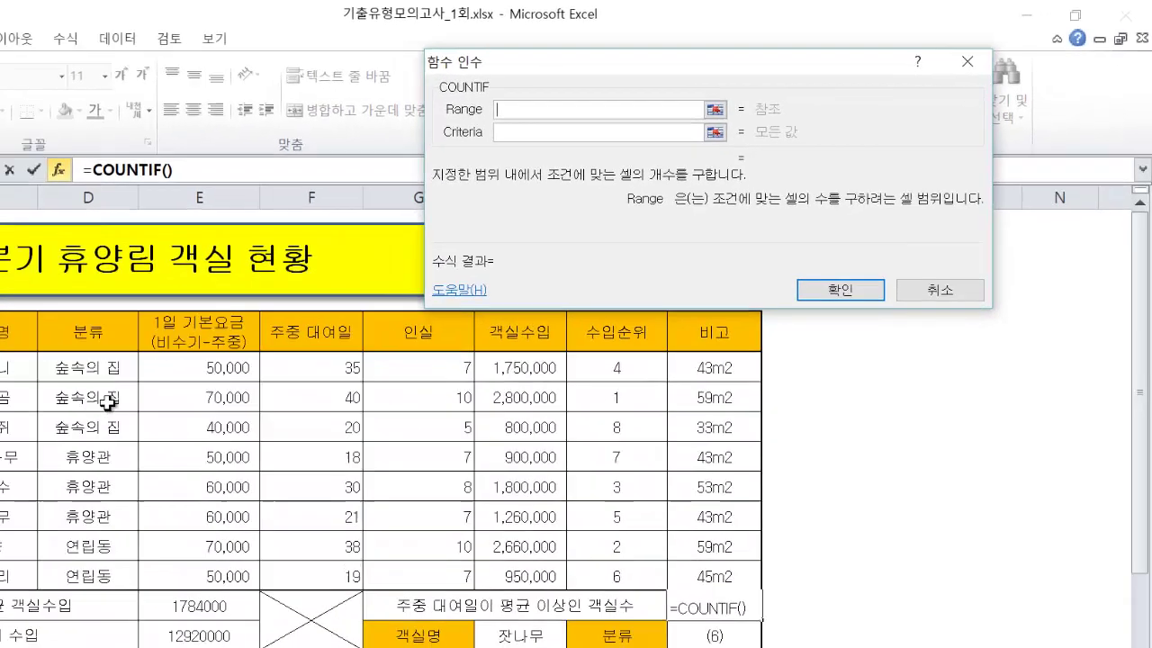
drag(252, 311, 261, 488)
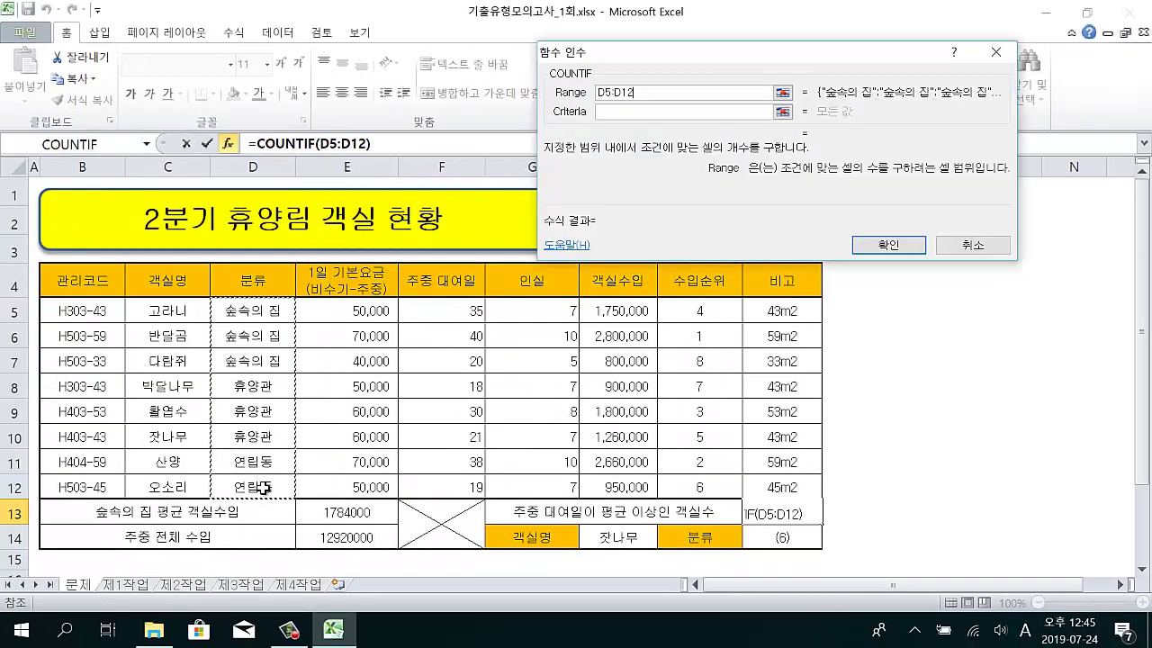
drag(351, 312, 344, 492)
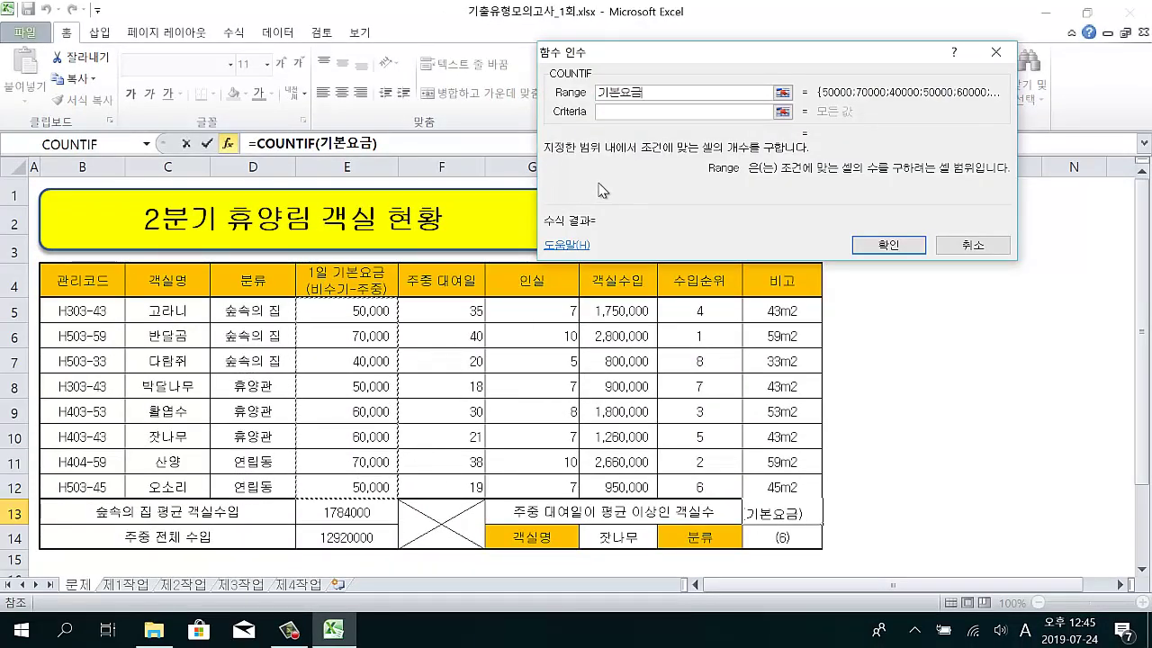
drag(555, 80, 659, 102)
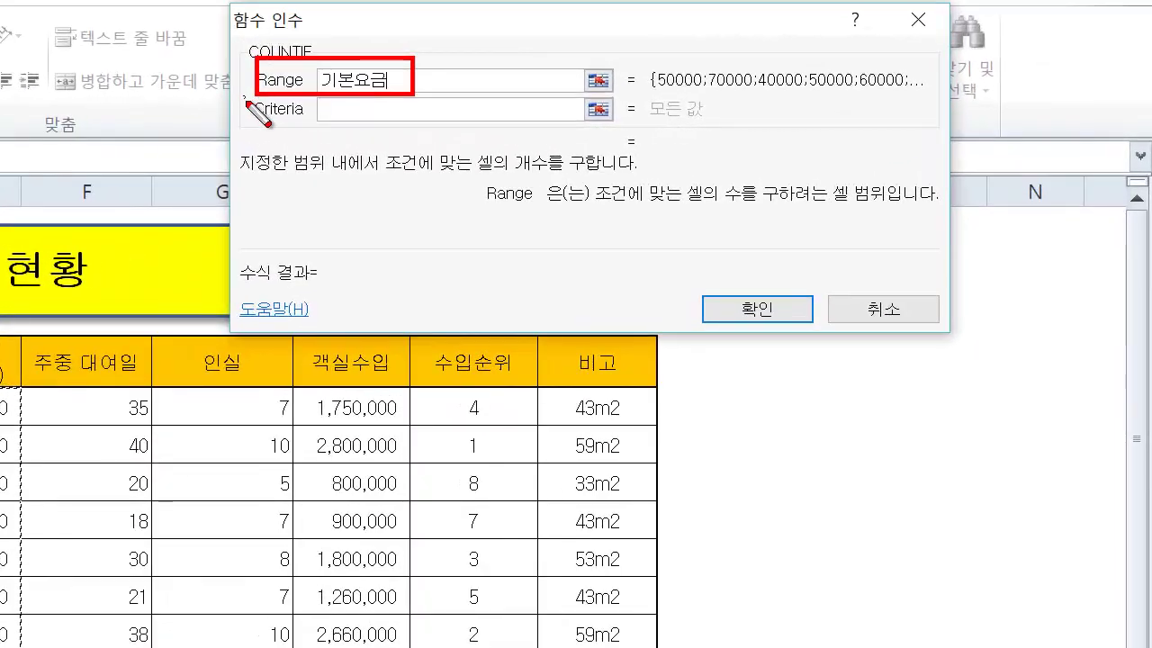
drag(243, 95, 423, 135)
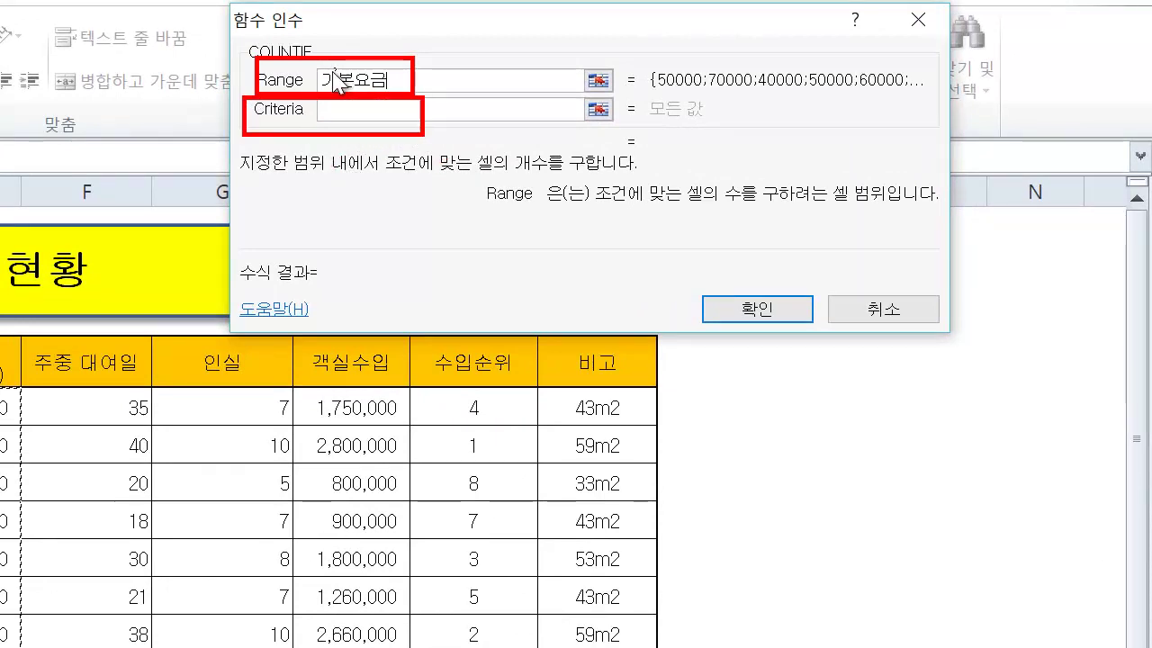
key(Escape)
drag(377, 90, 257, 90)
key(Delete)
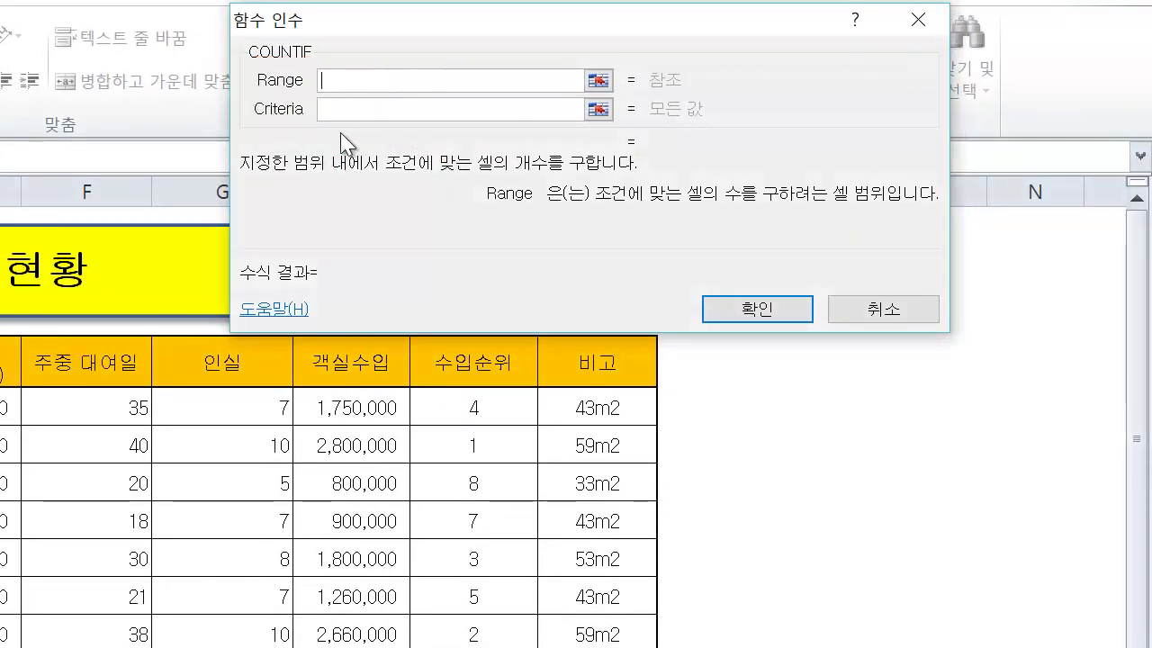
- Set COUNTIF's Range to the 주중 대여일 values, cells F5:F12
click(371, 112)
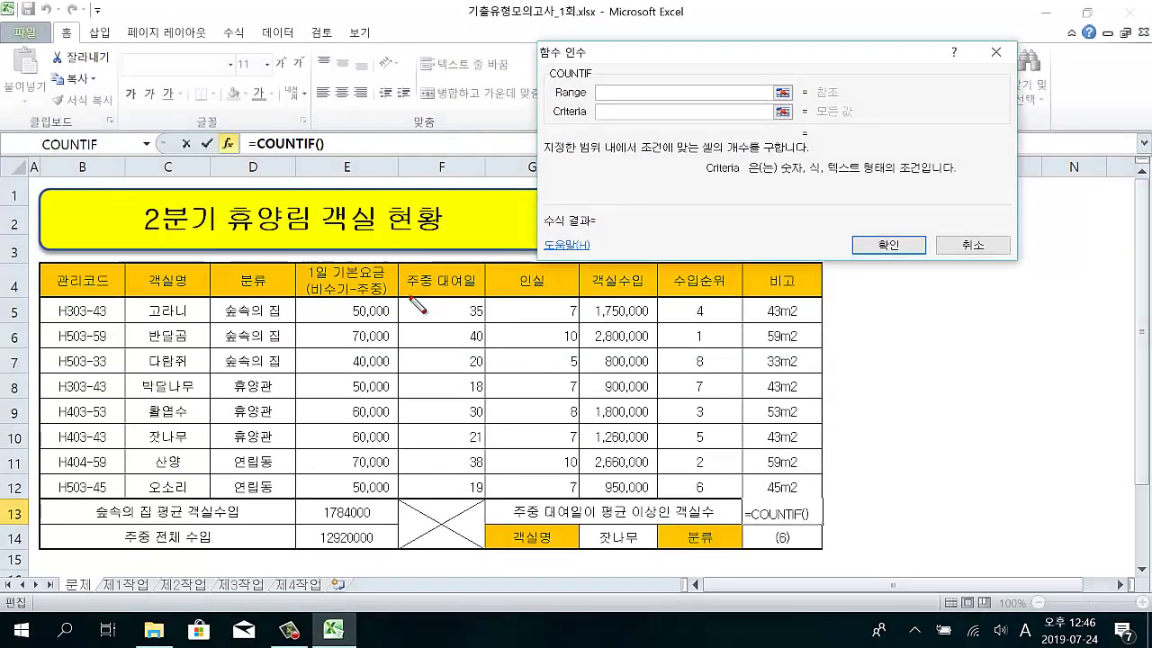
drag(414, 302, 490, 509)
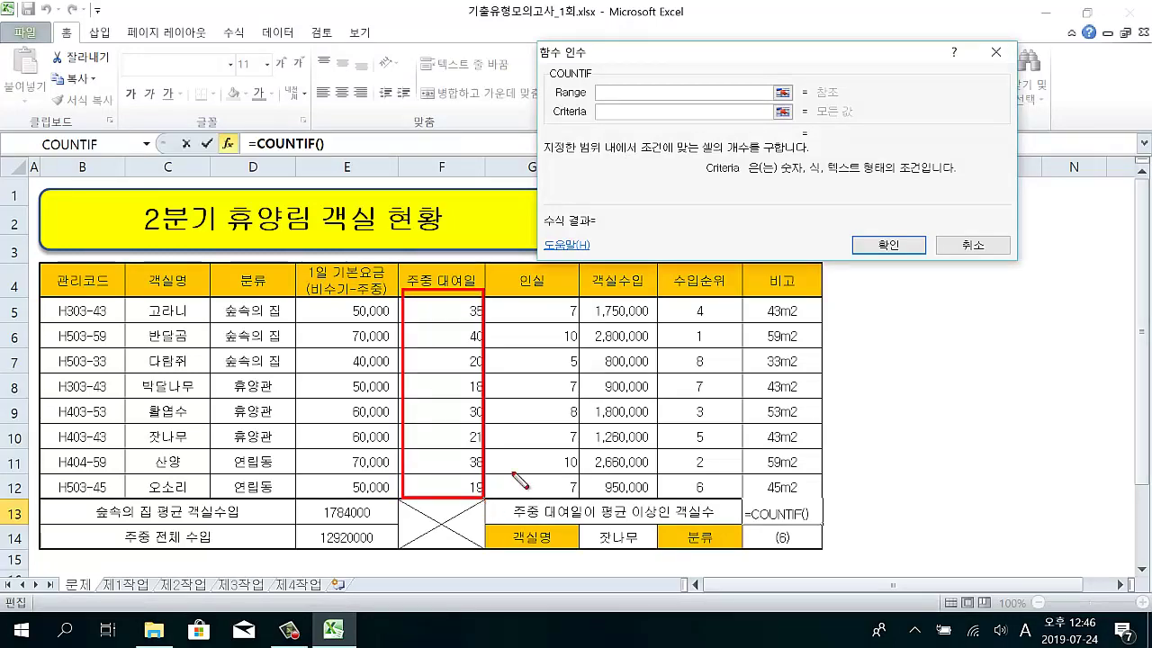
click(636, 91)
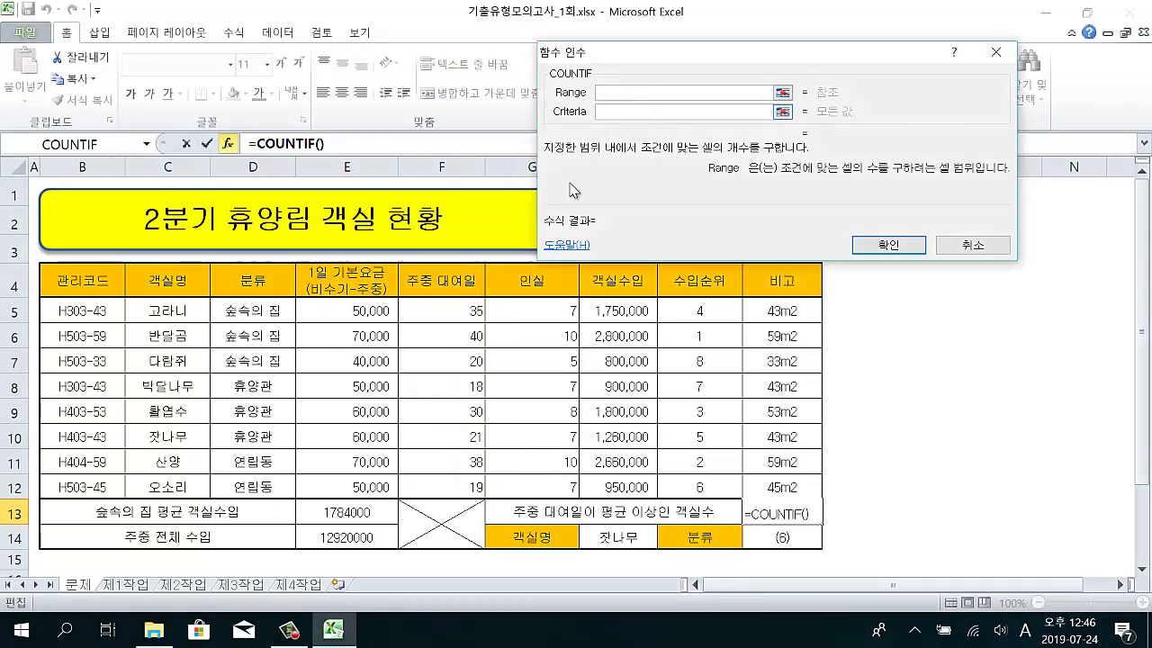
drag(447, 315, 450, 411)
drag(265, 520, 264, 617)
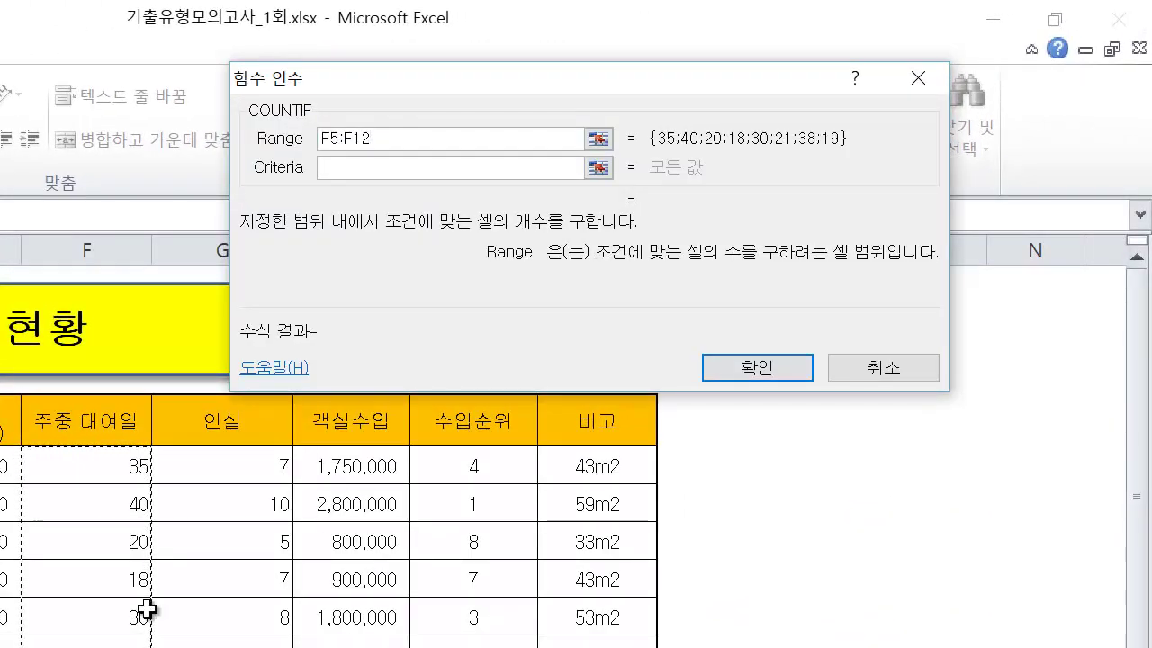
- Start COUNTIF's Criteria with >= and nest the AVERAGE function after it, bringing up its arguments
click(346, 171)
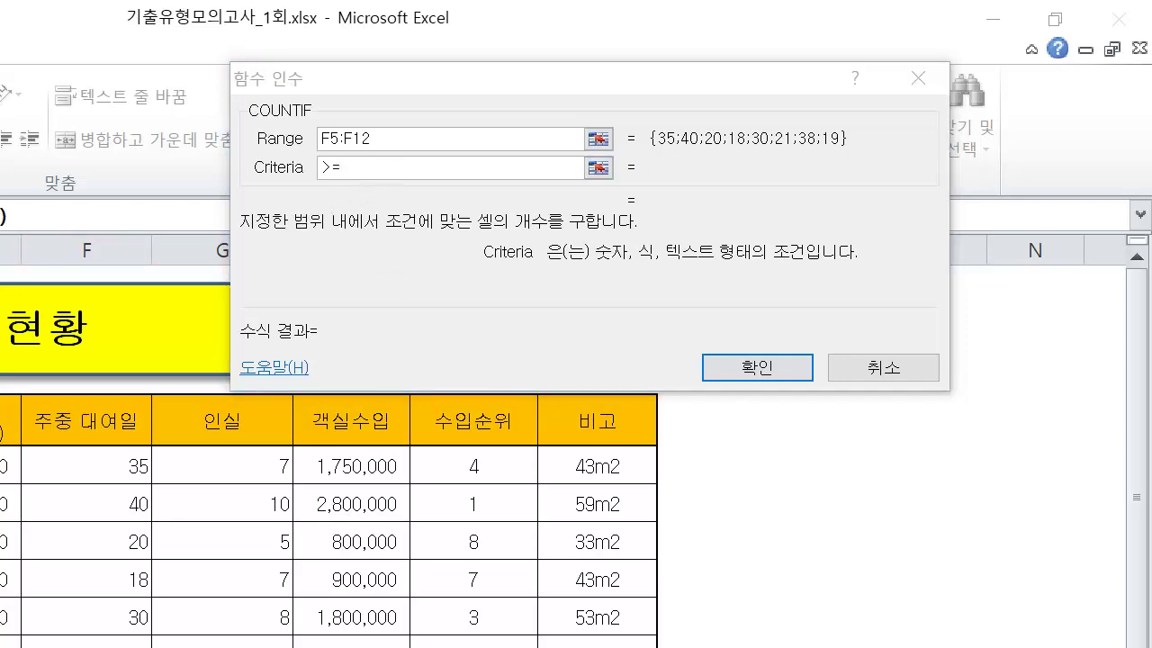
key(shift+F3)
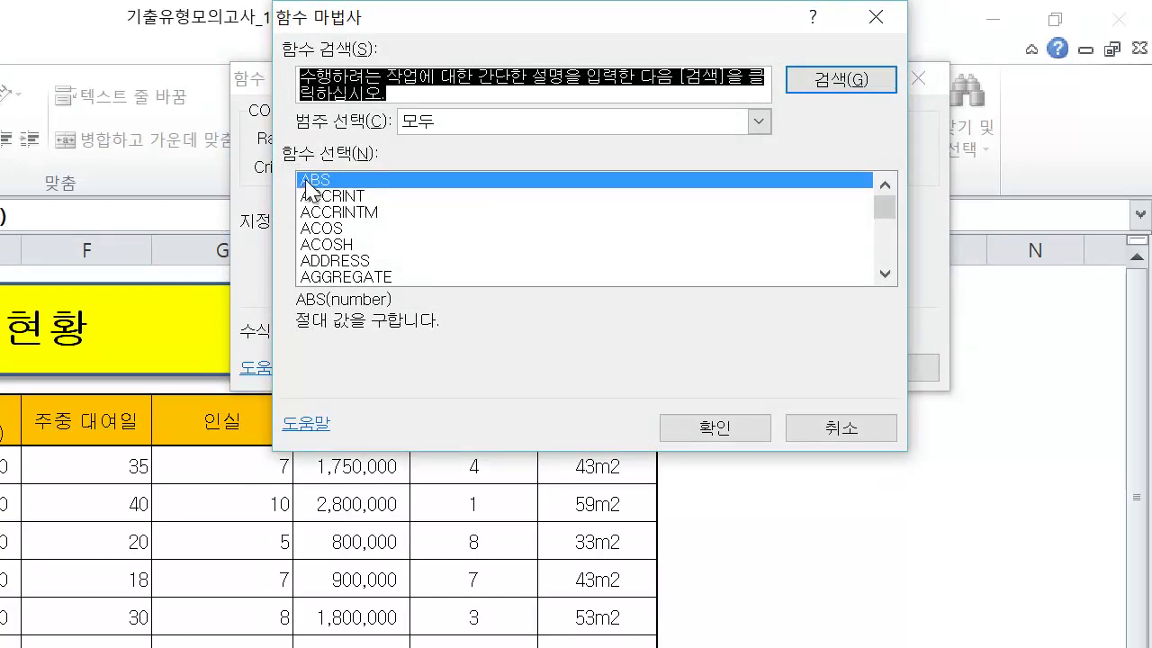
text(a)
click(368, 258)
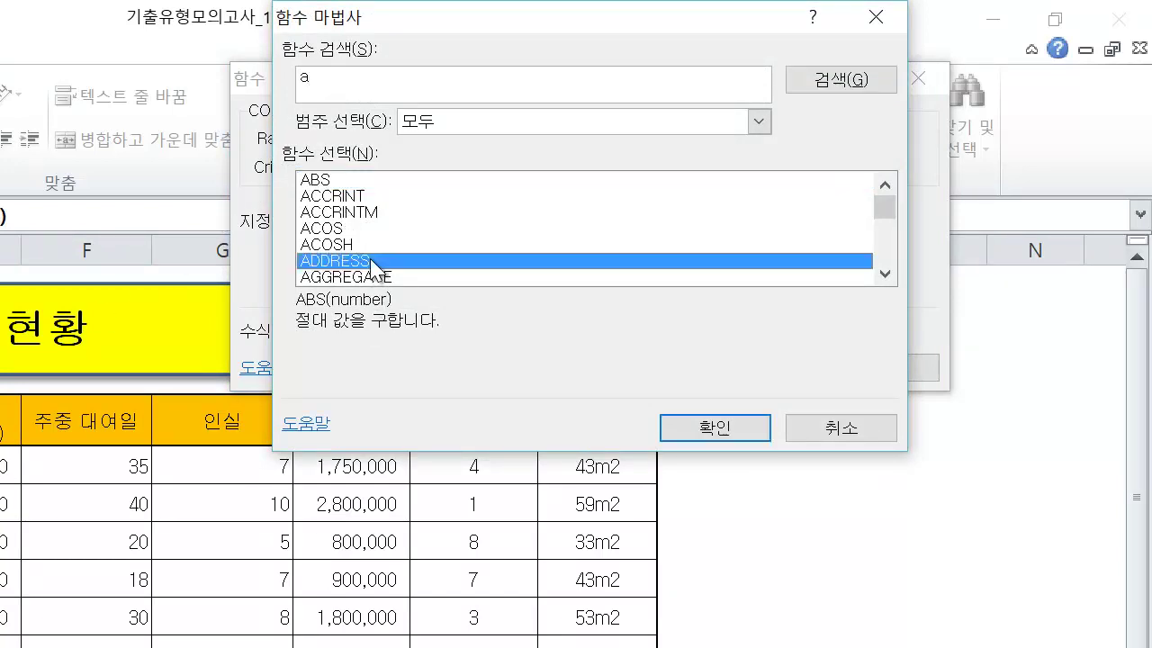
scroll(369, 257, down, 1)
key(Down)
key(Down)
click(370, 261)
scroll(367, 264, down, 4)
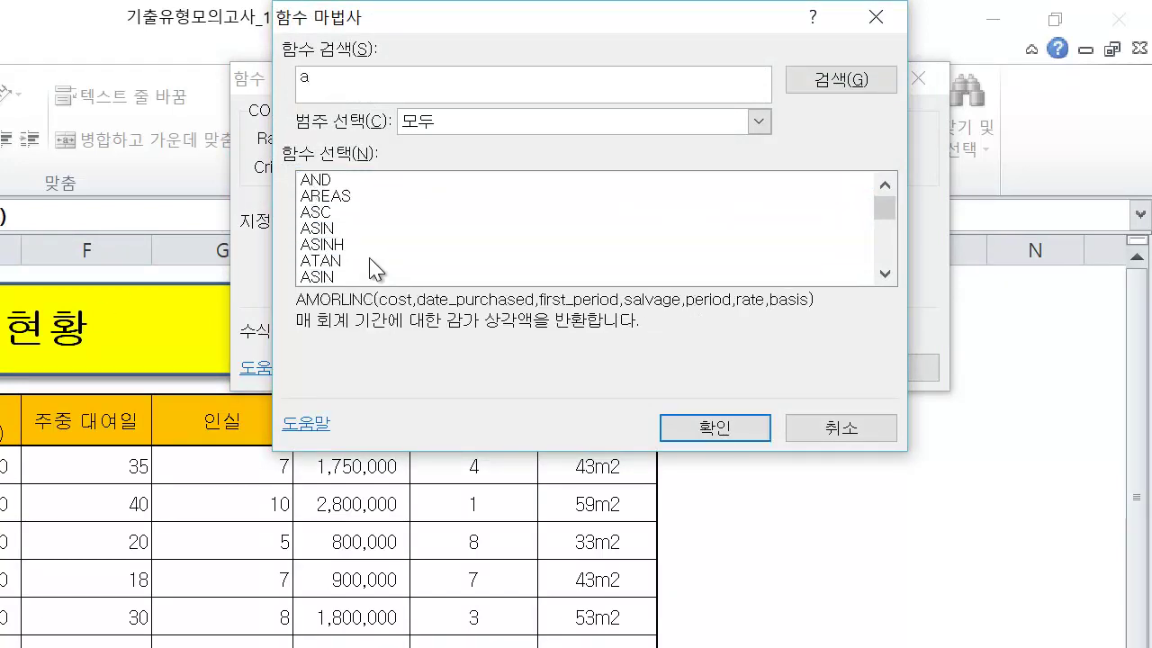
click(368, 230)
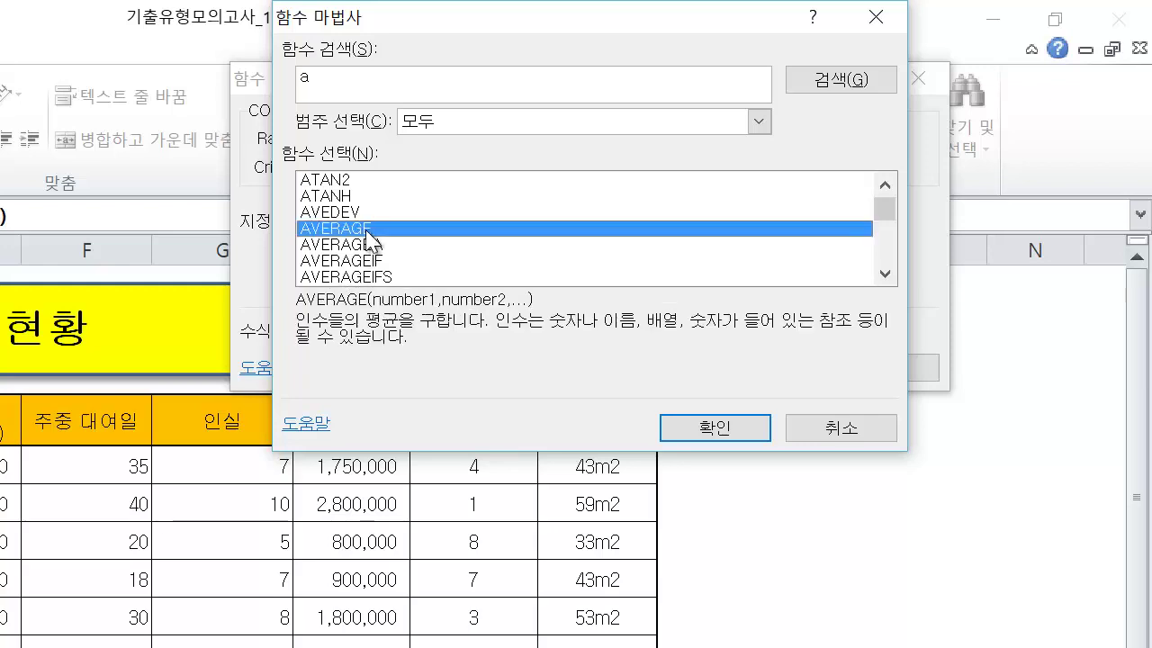
click(683, 428)
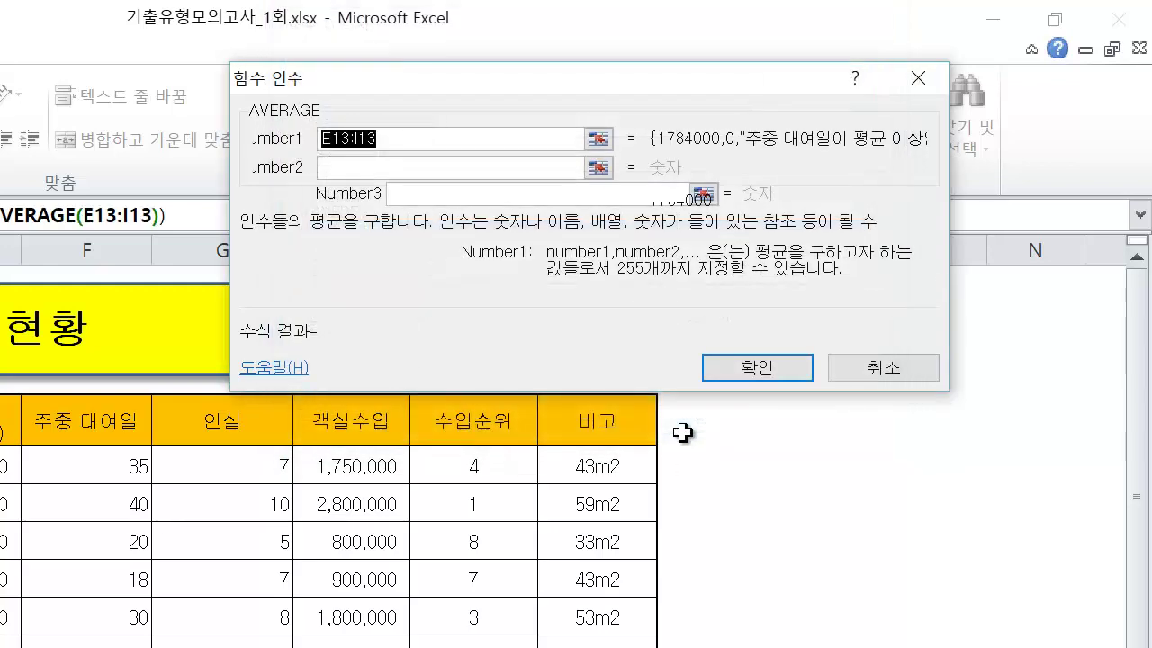
- Set AVERAGE's Number1 to the 주중 대여일 cells F5:F12 and return to COUNTIF's Criteria argument
drag(90, 466, 90, 646)
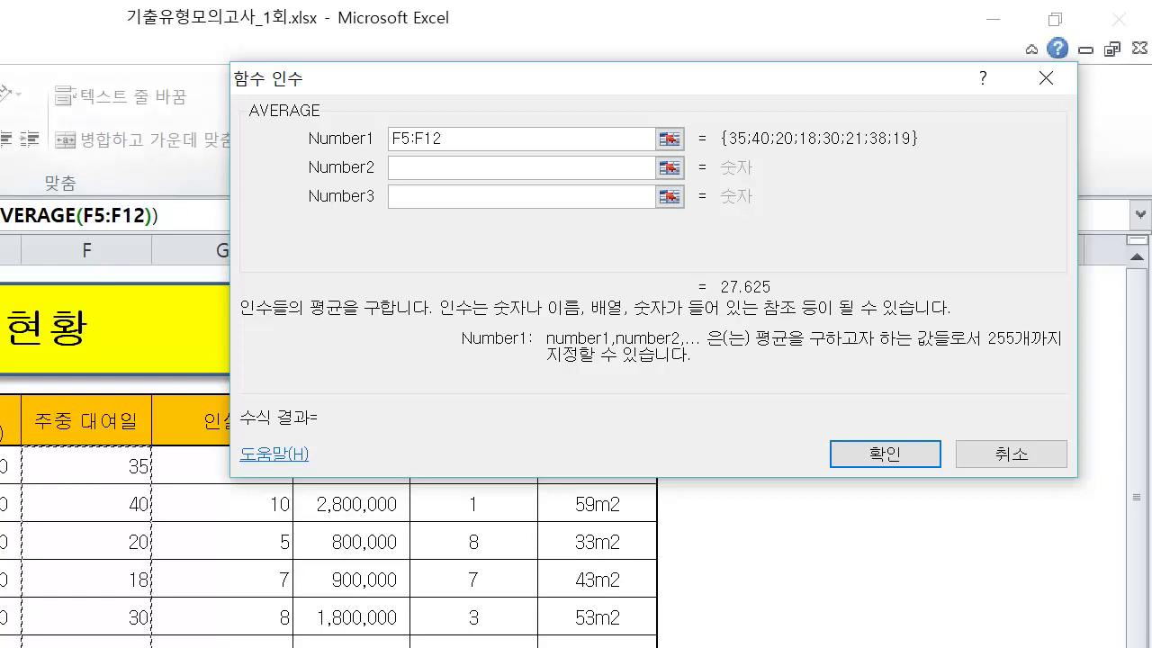
click(3, 215)
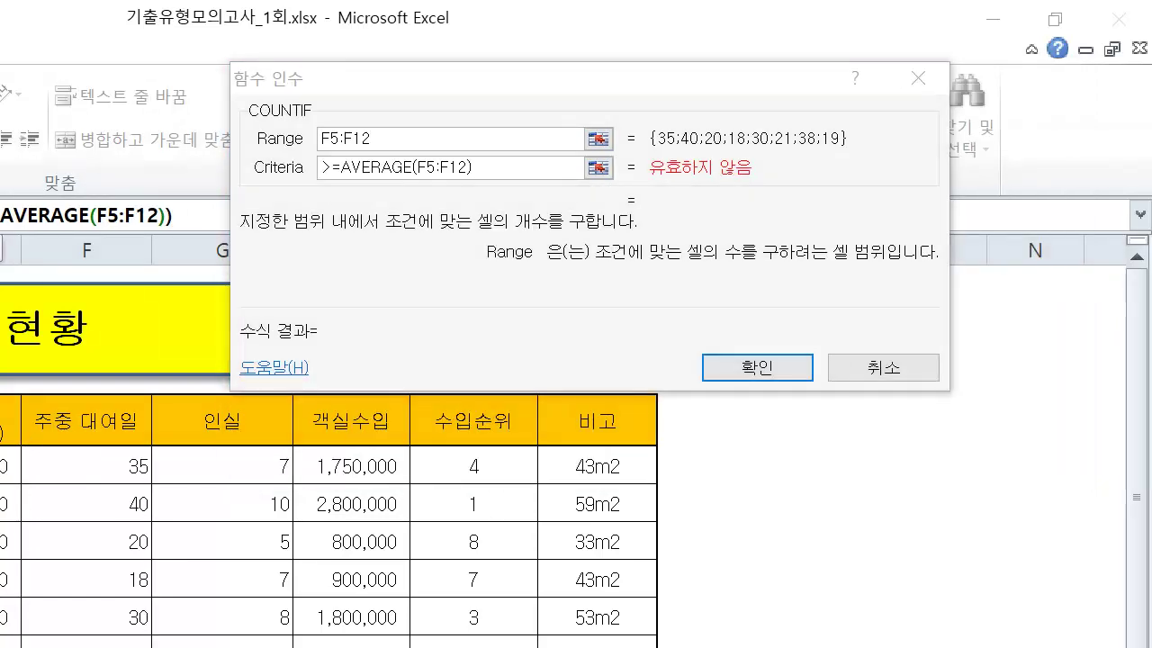
mouse_move(224, 51)
mouse_down()
mouse_move(409, 299)
mouse_move(832, 398)
mouse_move(968, 403)
mouse_up()
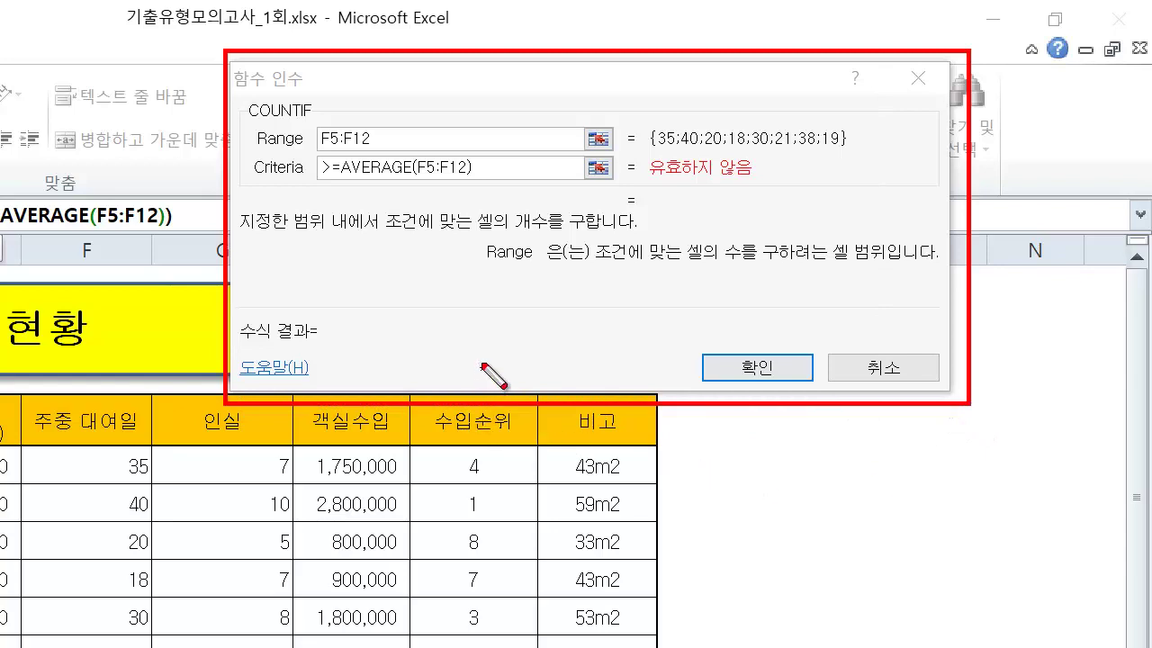
key(Escape)
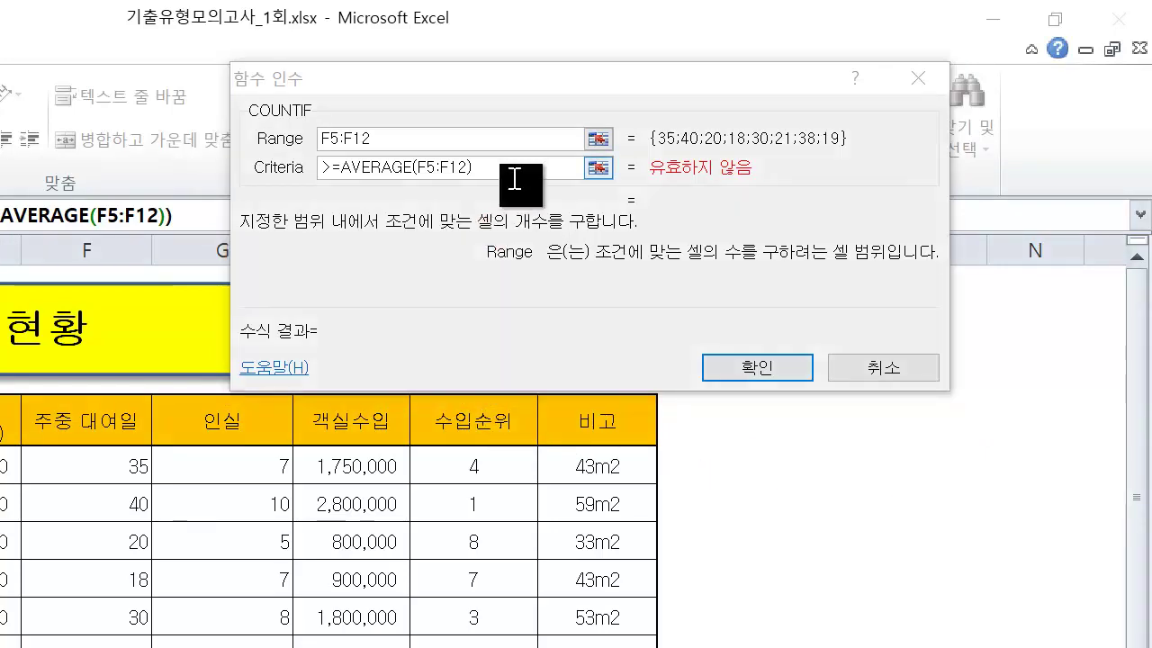
click(514, 176)
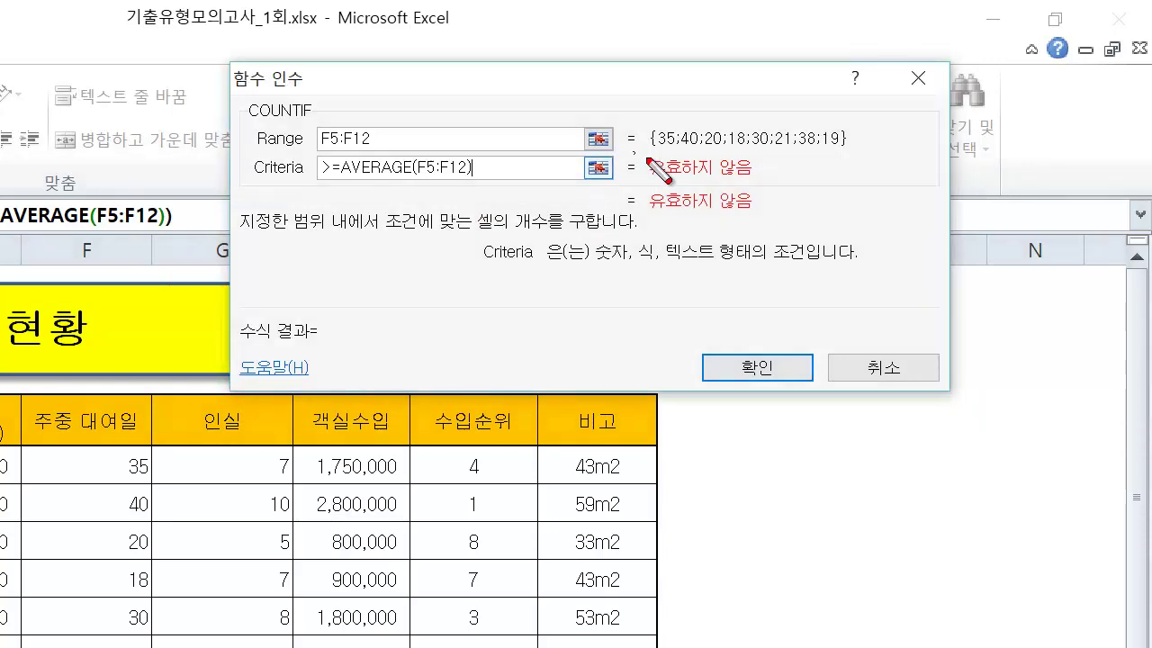
- Examine how COUNTIF's Criteria evaluates, looking at its comparison operator and its AVERAGE(F5:F12) part separately
drag(645, 158, 776, 190)
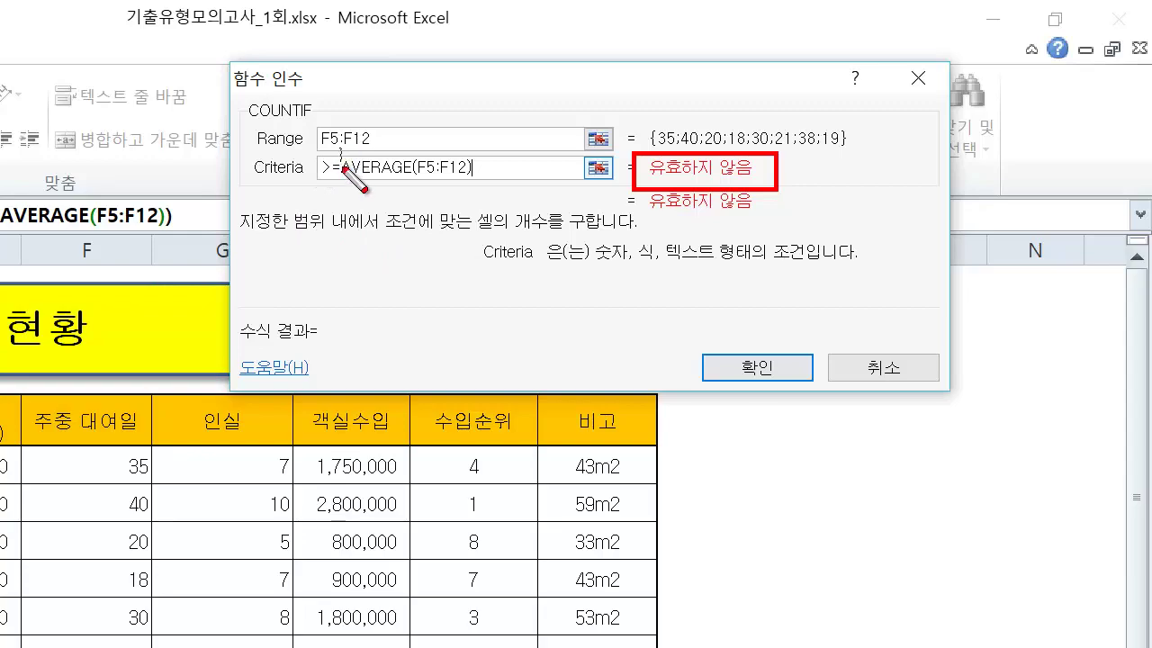
mouse_move(342, 151)
mouse_down()
mouse_move(438, 200)
mouse_move(484, 195)
mouse_up()
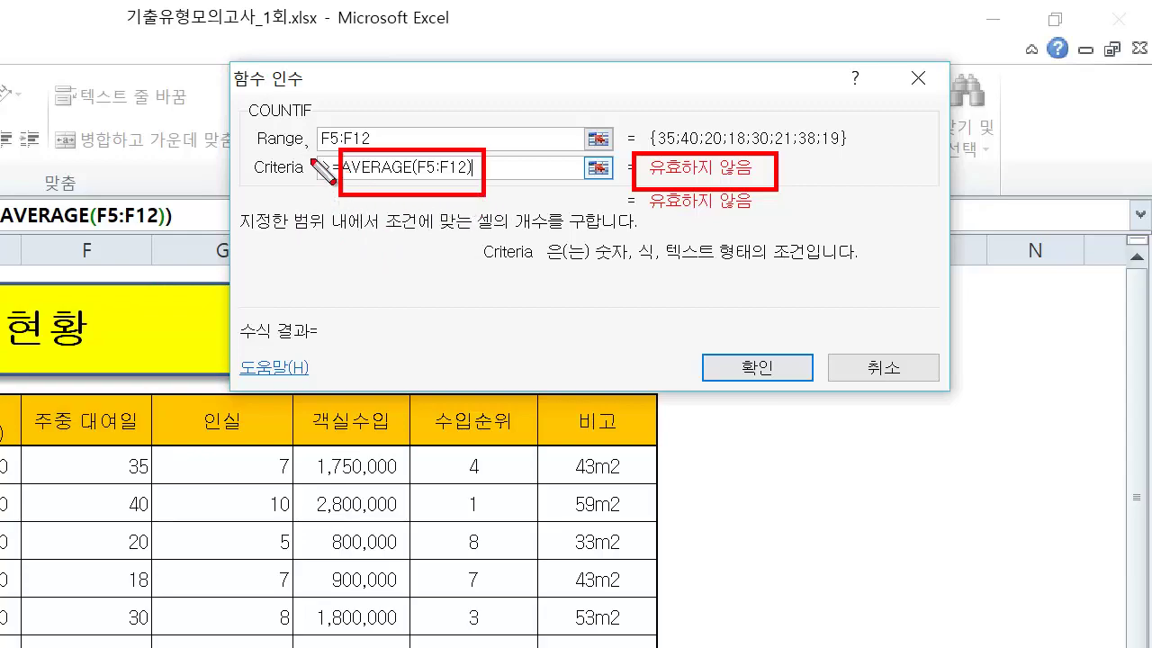
drag(311, 154, 346, 188)
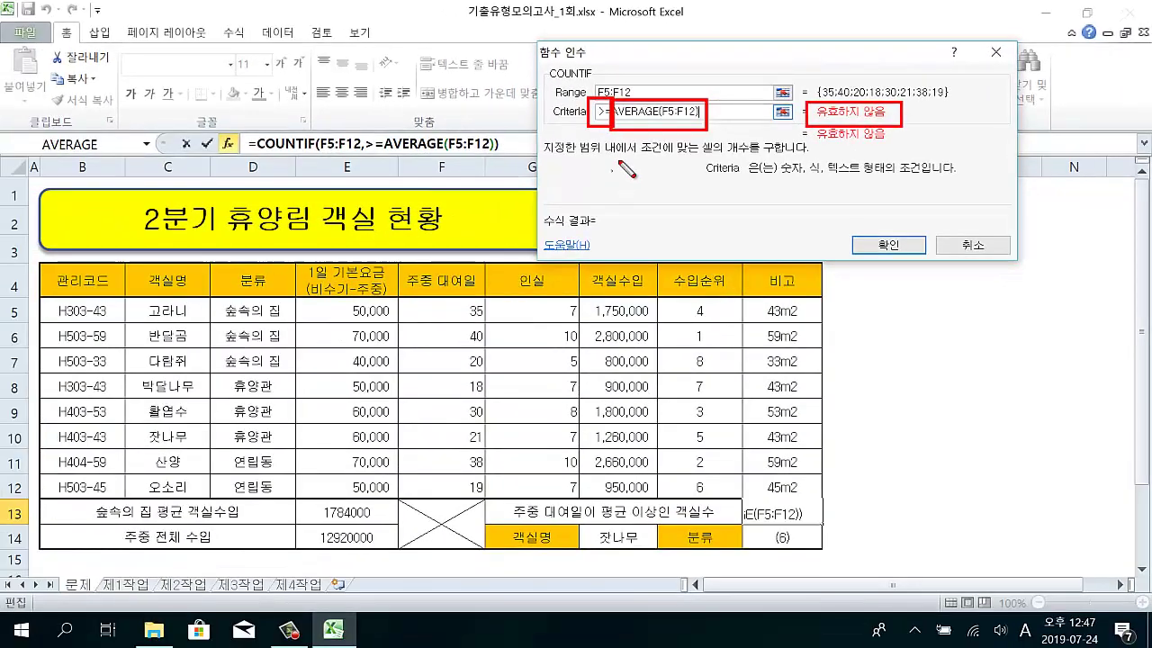
key(Escape)
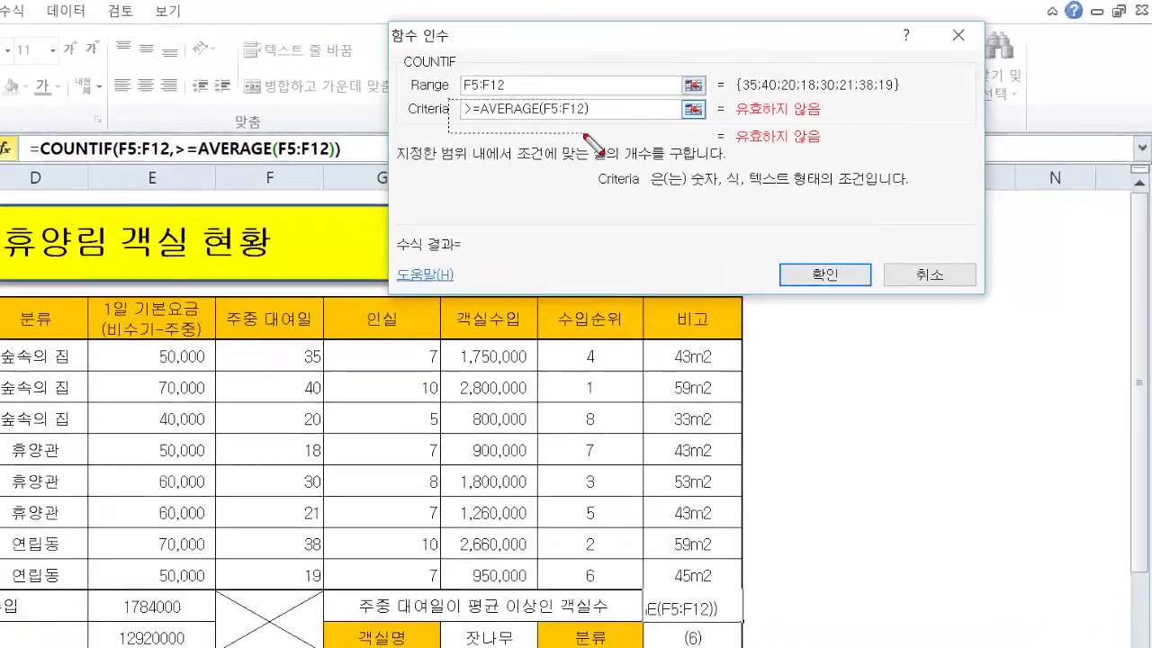
drag(585, 104, 709, 132)
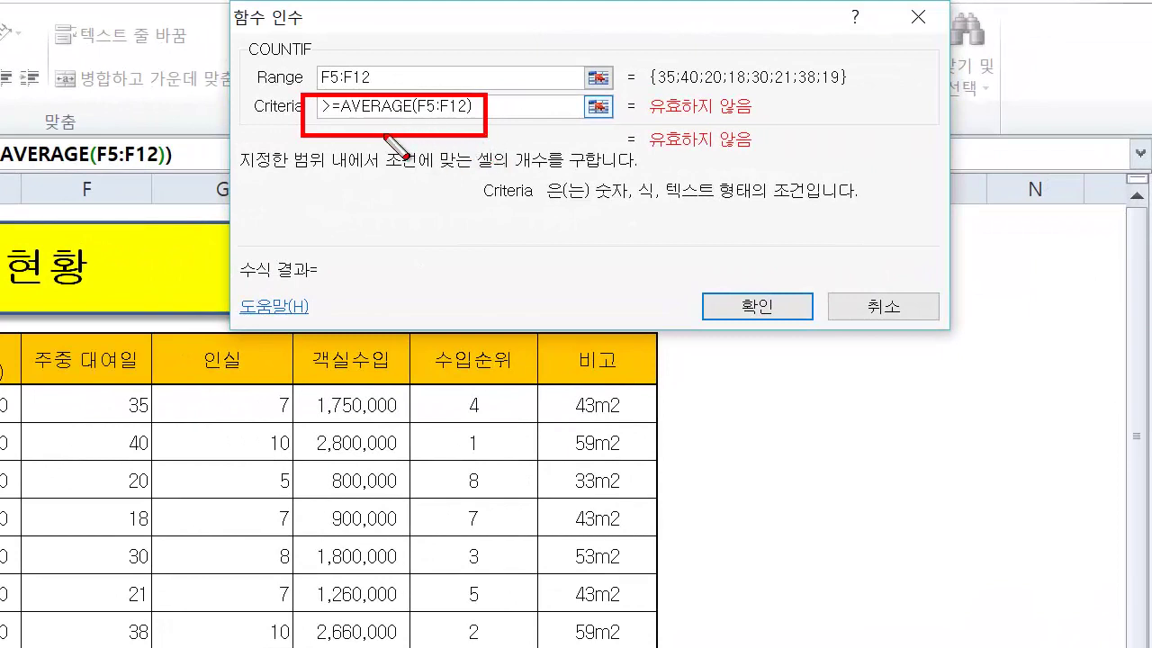
key(Escape)
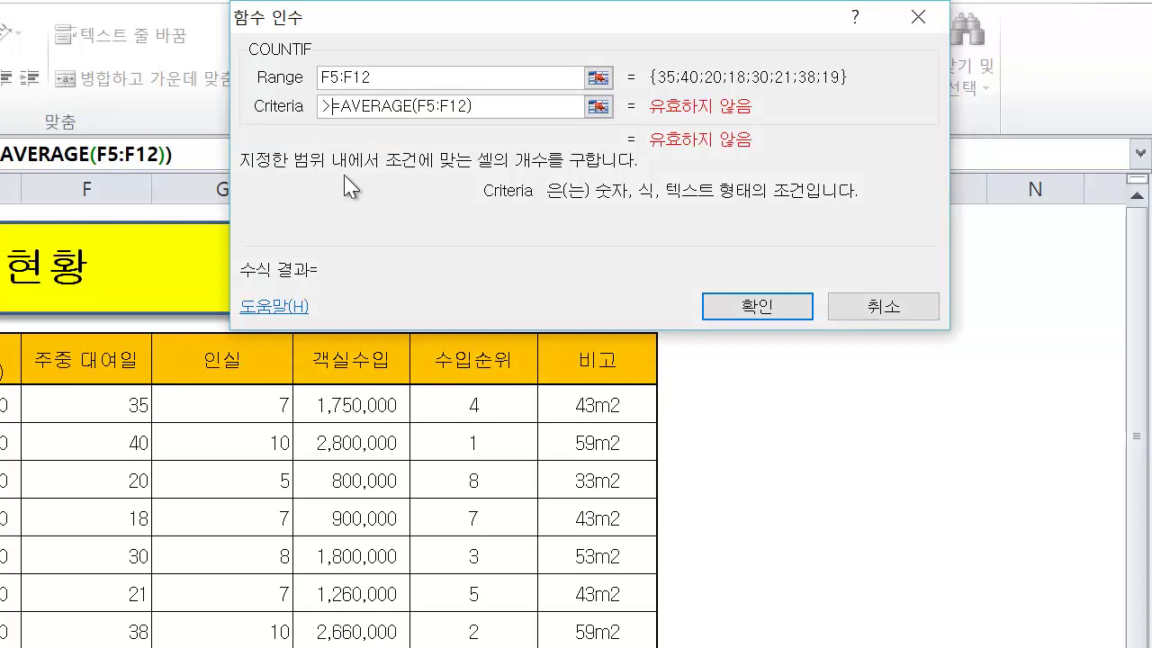
- Correct COUNTIF's Criteria to ">="&AVERAGE(F5:F12) by quoting the operator and joining it to AVERAGE with &
click(343, 107)
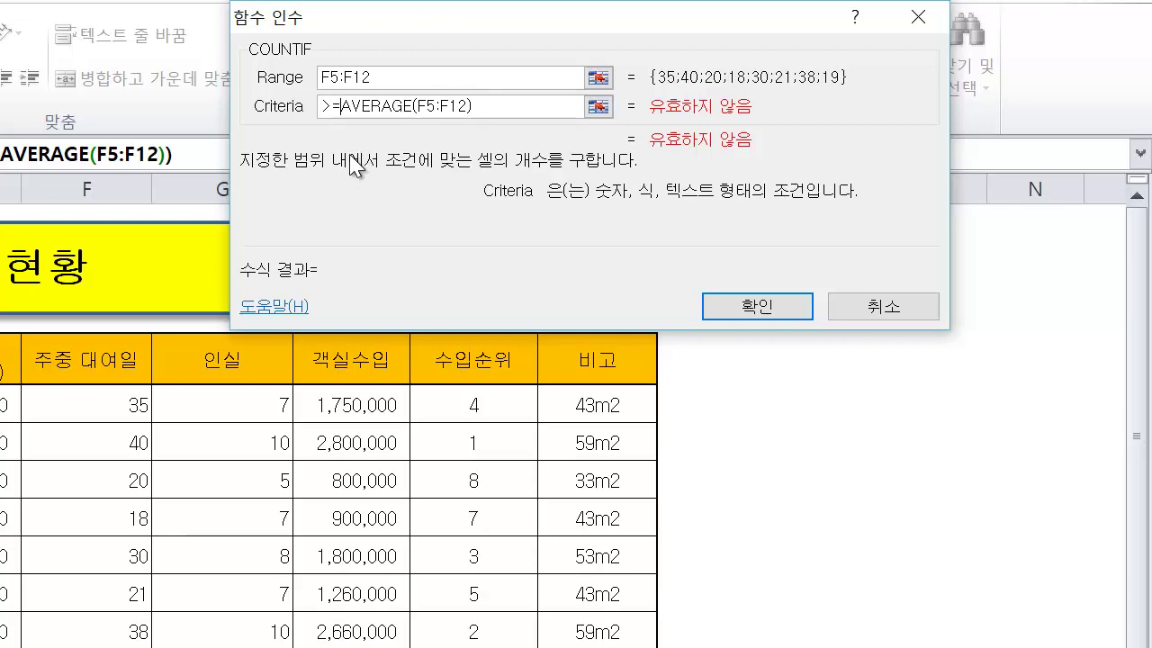
click(323, 106)
text(">=)
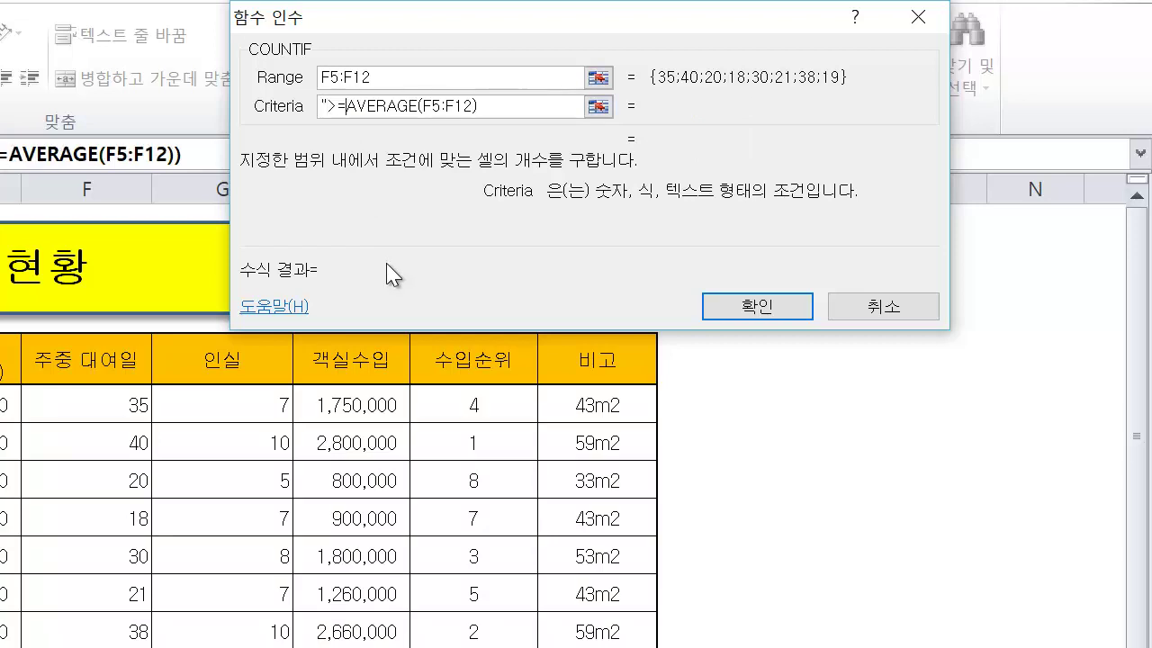
text(")
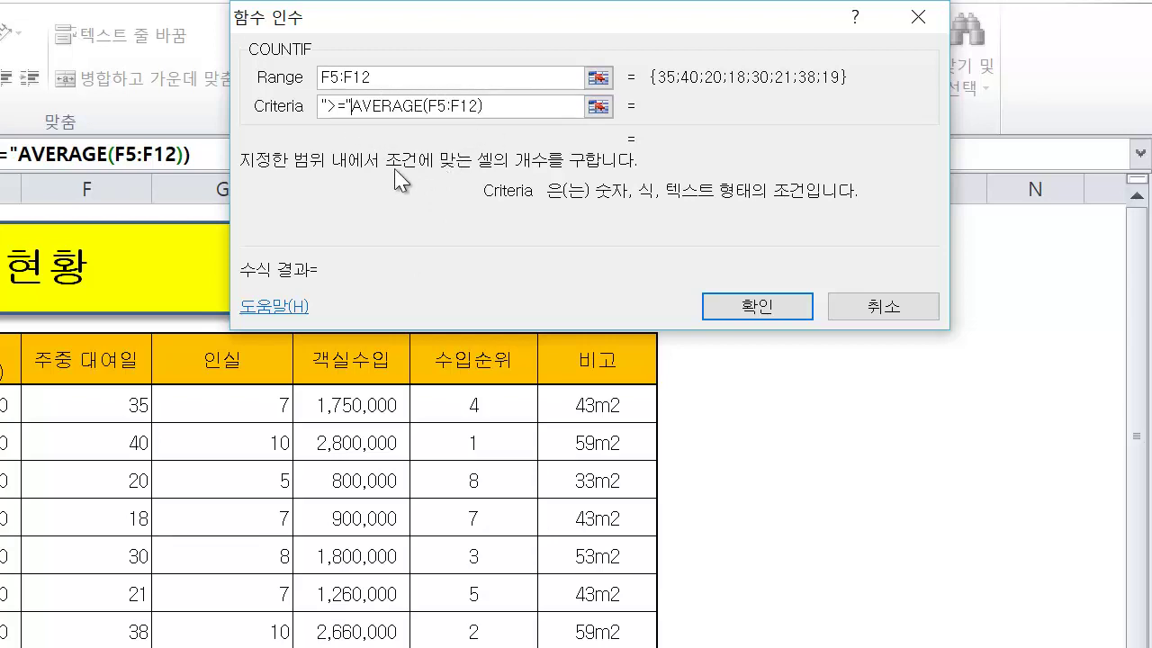
text(&)
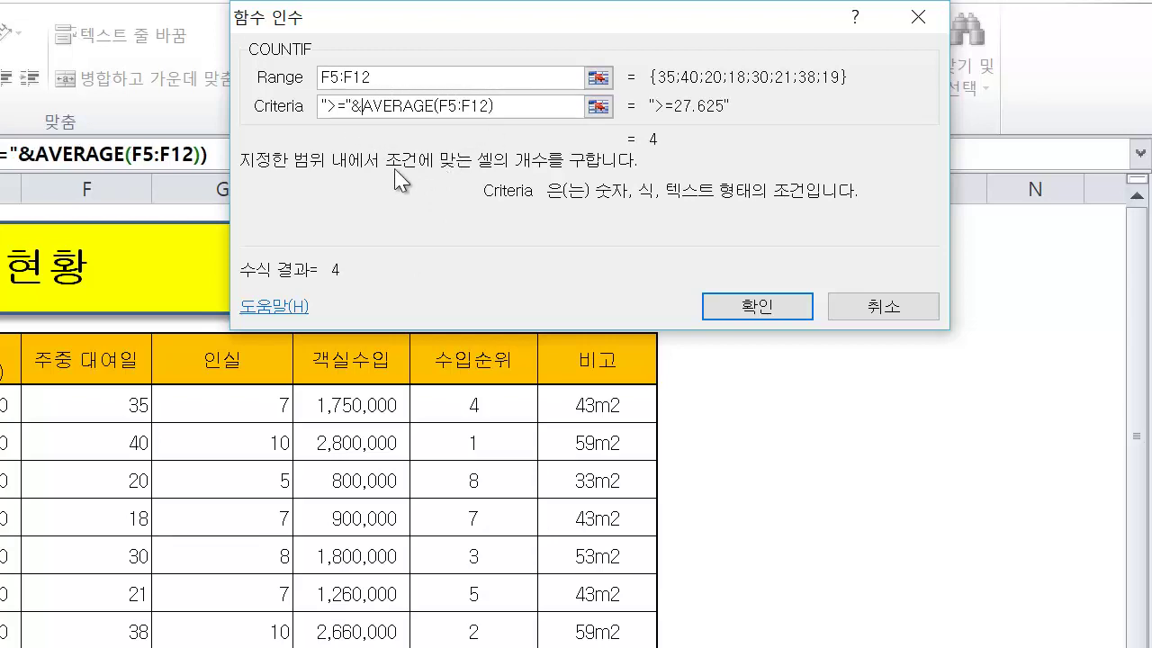
- Check the Criteria's evaluation and the formula result, and enter the COUNTIF formula in J13
key(ctrl+2)
mouse_move(297, 88)
mouse_down()
mouse_move(321, 113)
mouse_move(501, 132)
mouse_up()
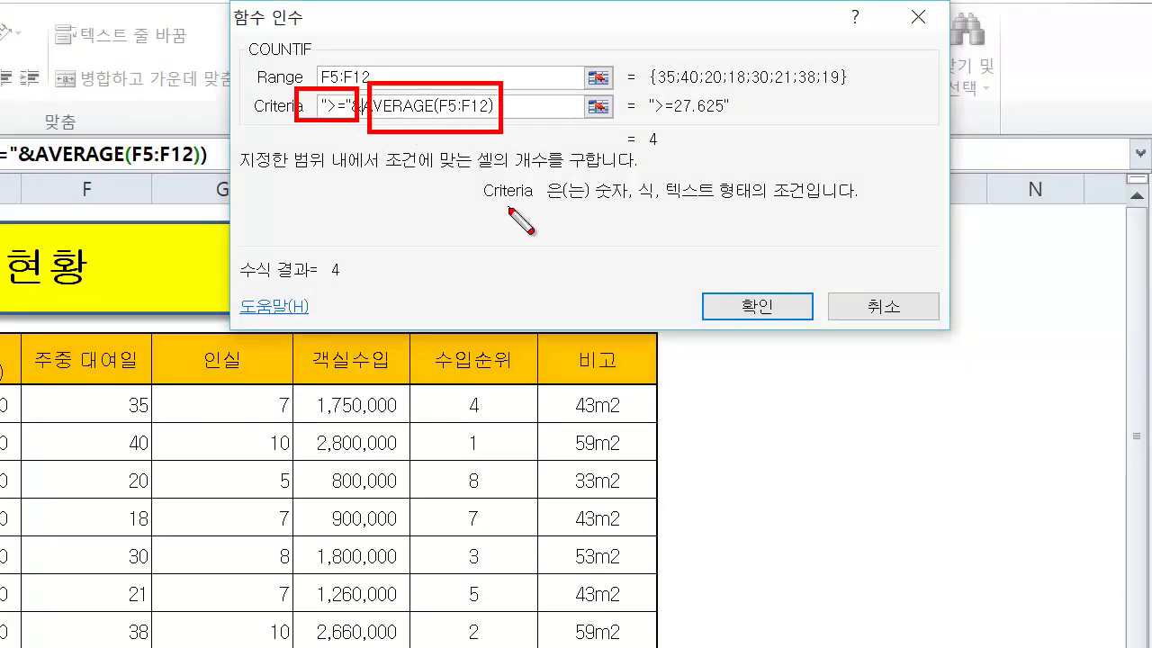
mouse_move(637, 82)
mouse_down()
mouse_move(650, 100)
mouse_move(746, 133)
mouse_up()
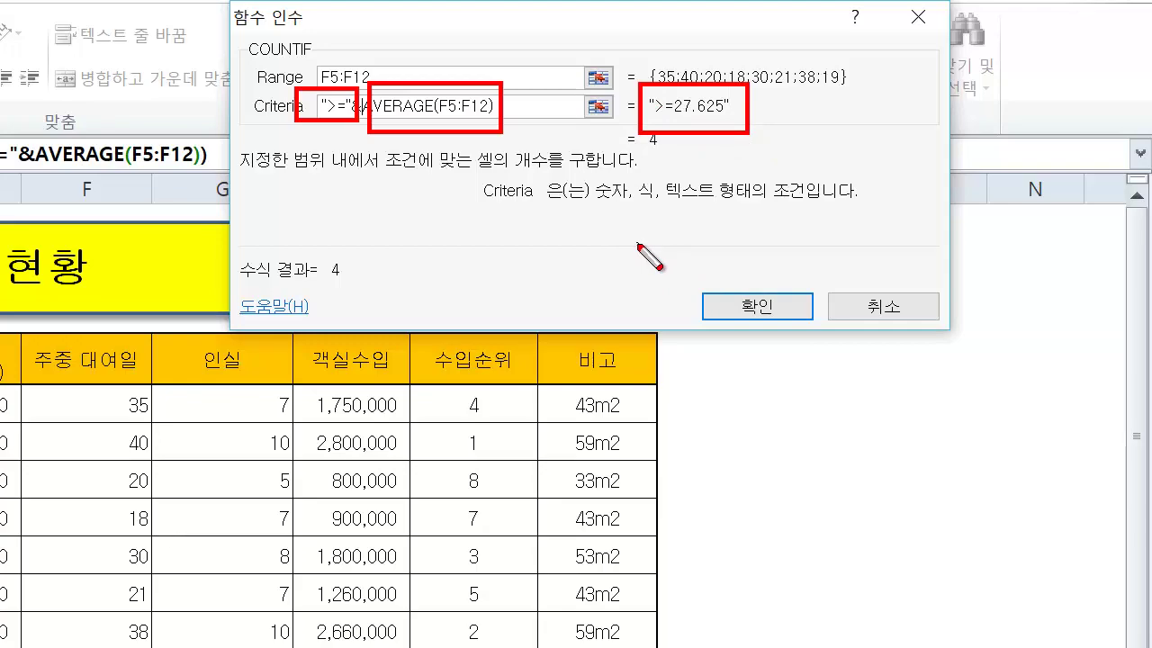
click(644, 213)
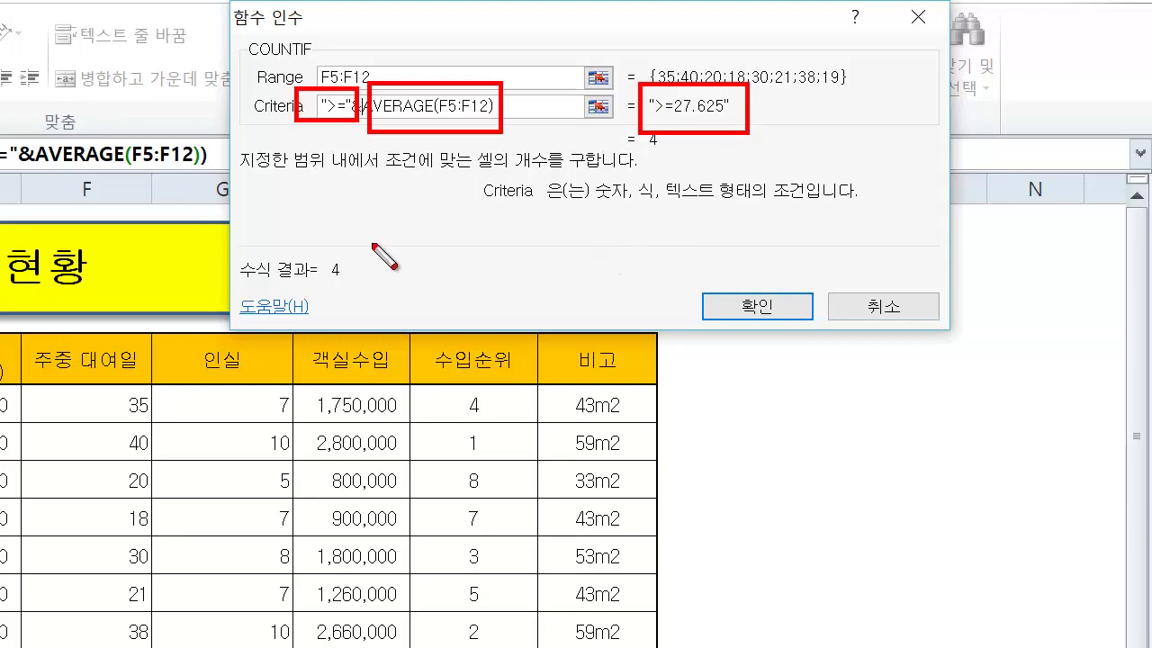
drag(313, 239, 357, 290)
key(Escape)
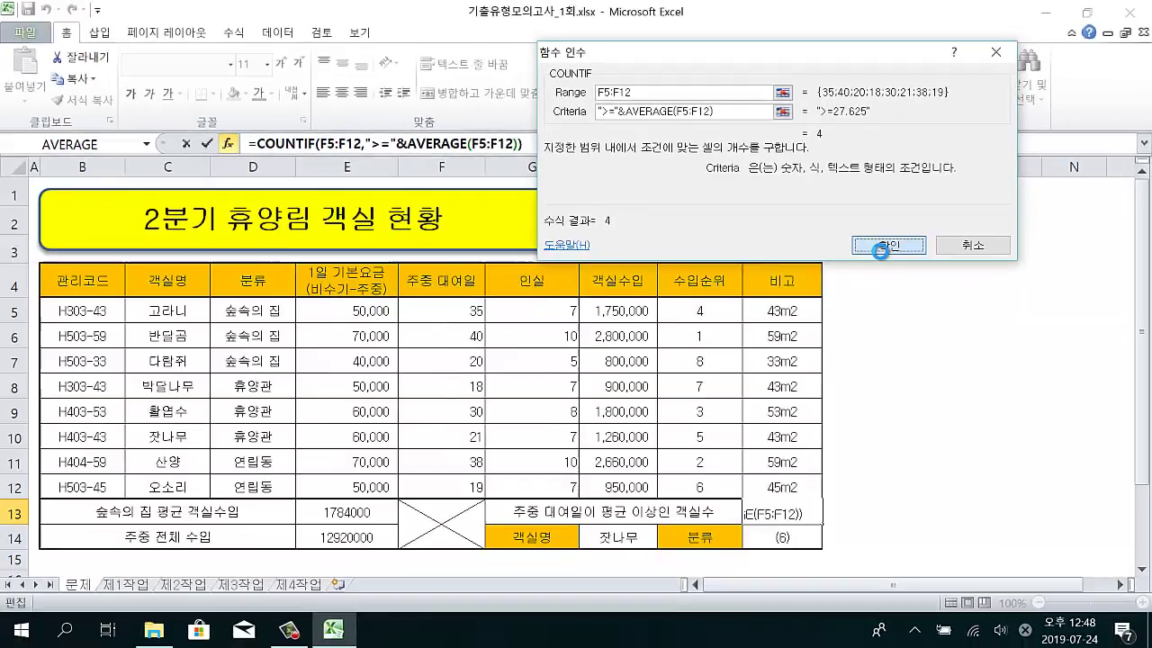
click(757, 306)
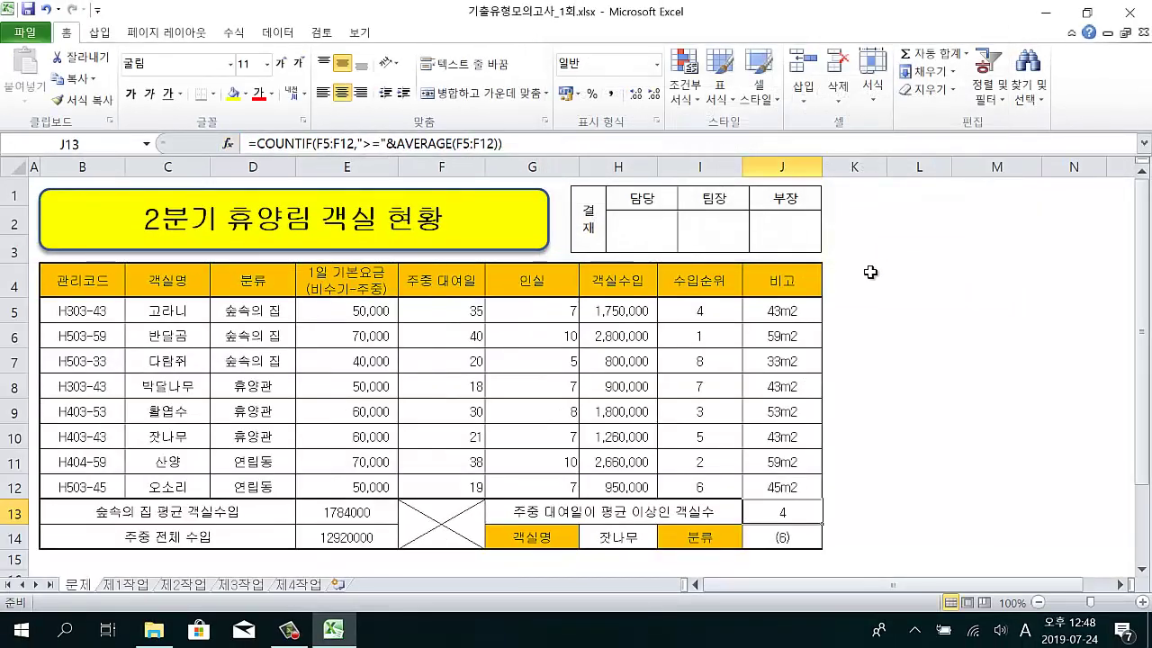
- Clear the placeholder in J14 and examine how the 객실명 in H14 relates to the table's 객실명 and 분류 columns
click(776, 538)
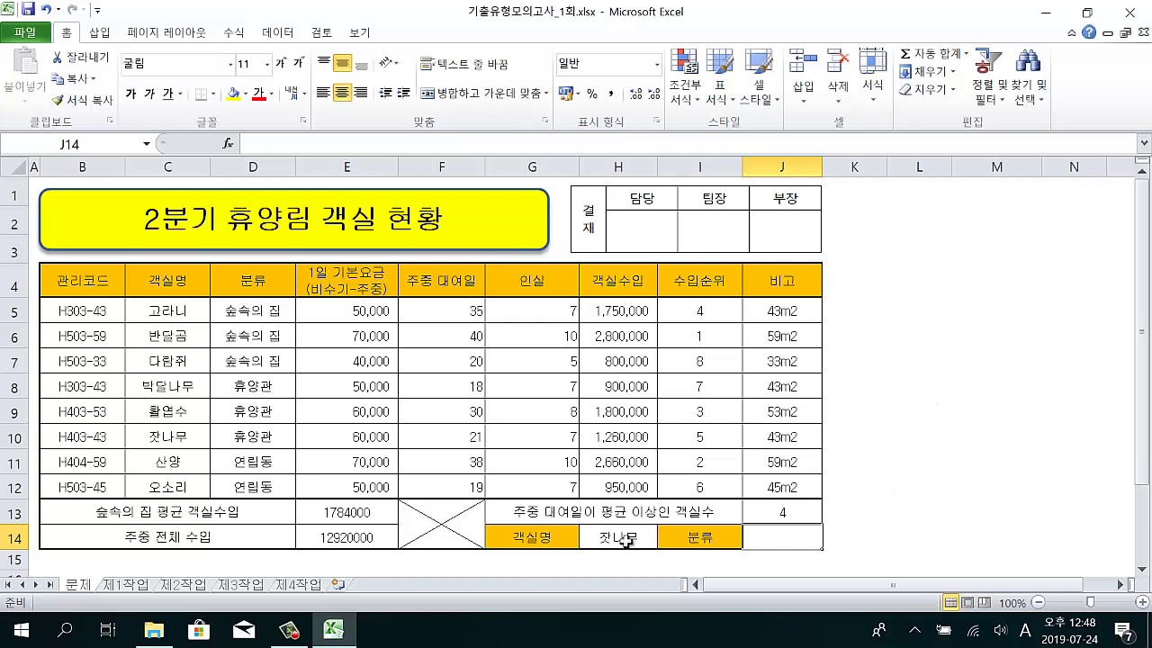
key(ctrl+shift+d)
mouse_move(579, 516)
mouse_down()
mouse_move(600, 549)
mouse_move(650, 555)
mouse_up()
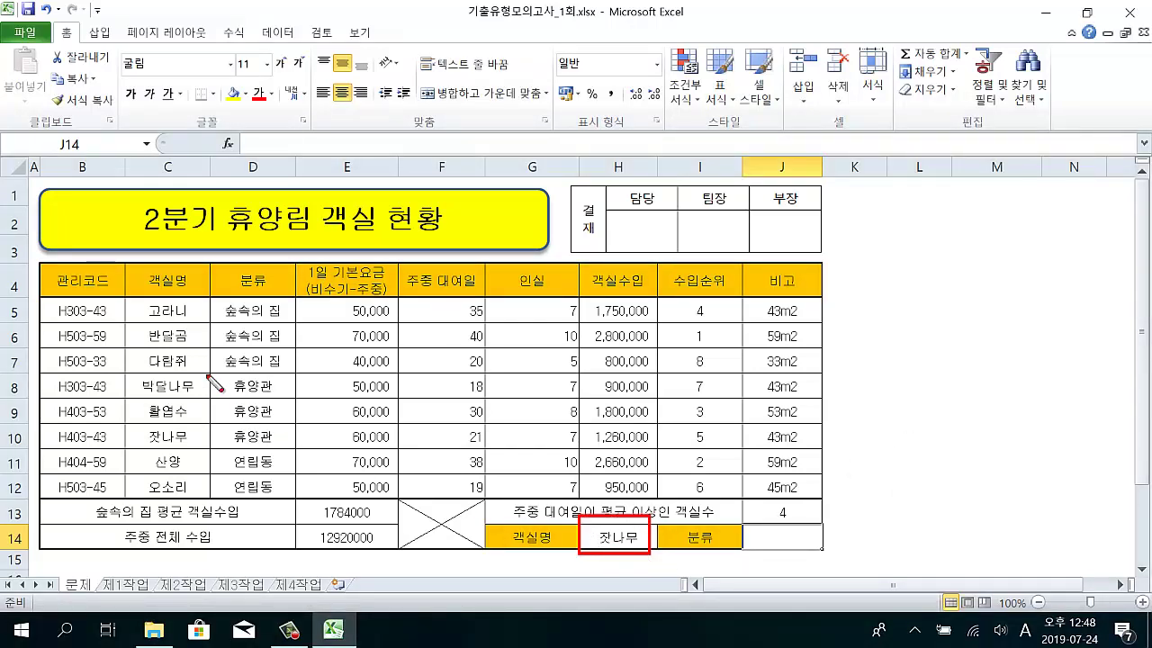
mouse_move(118, 291)
mouse_down()
mouse_move(237, 473)
mouse_move(814, 509)
mouse_move(817, 520)
mouse_up()
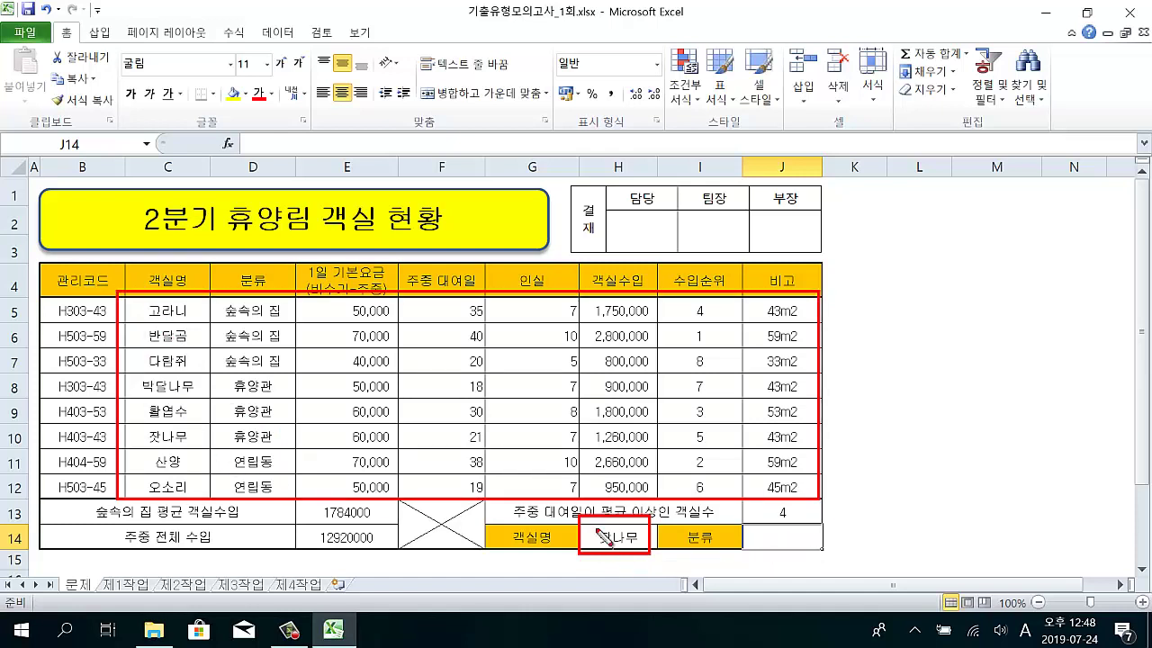
mouse_move(135, 424)
mouse_down()
mouse_move(153, 451)
mouse_move(199, 450)
mouse_up()
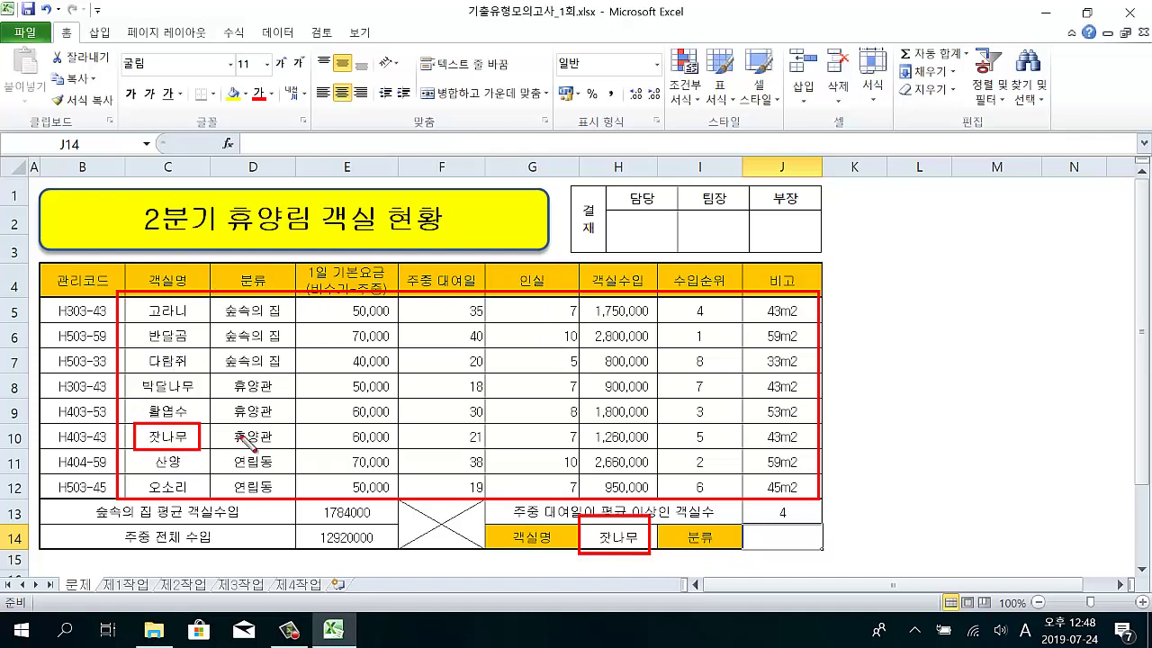
drag(267, 272, 265, 509)
drag(227, 424, 298, 456)
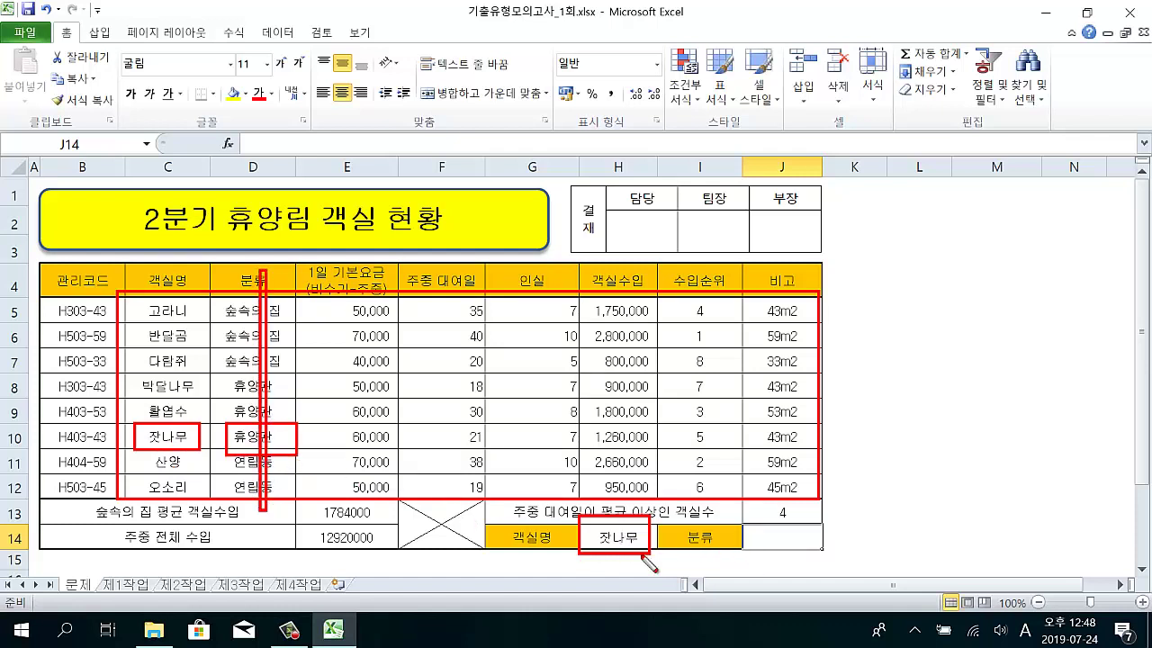
key(Escape)
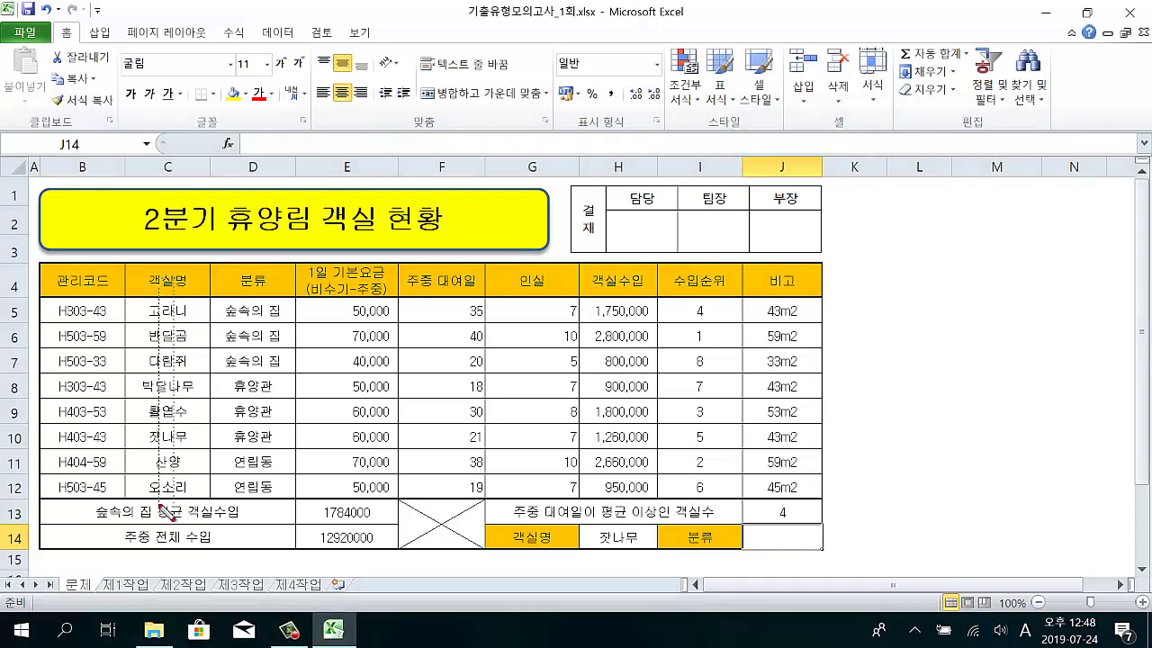
drag(166, 511, 174, 502)
drag(235, 285, 243, 493)
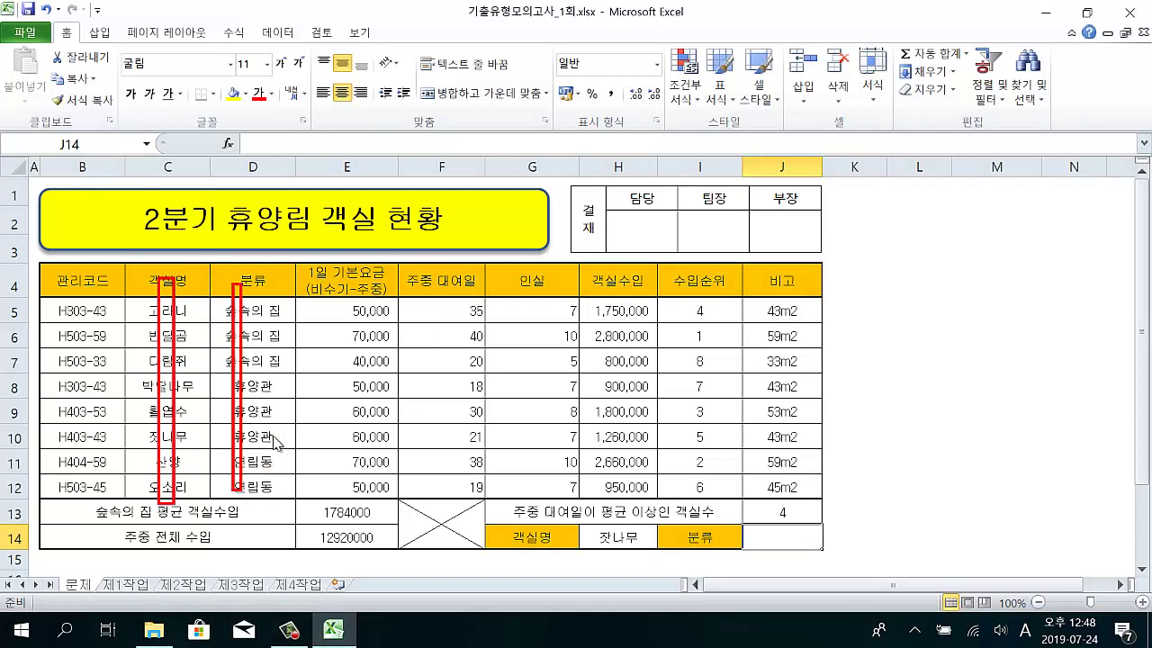
key(Escape)
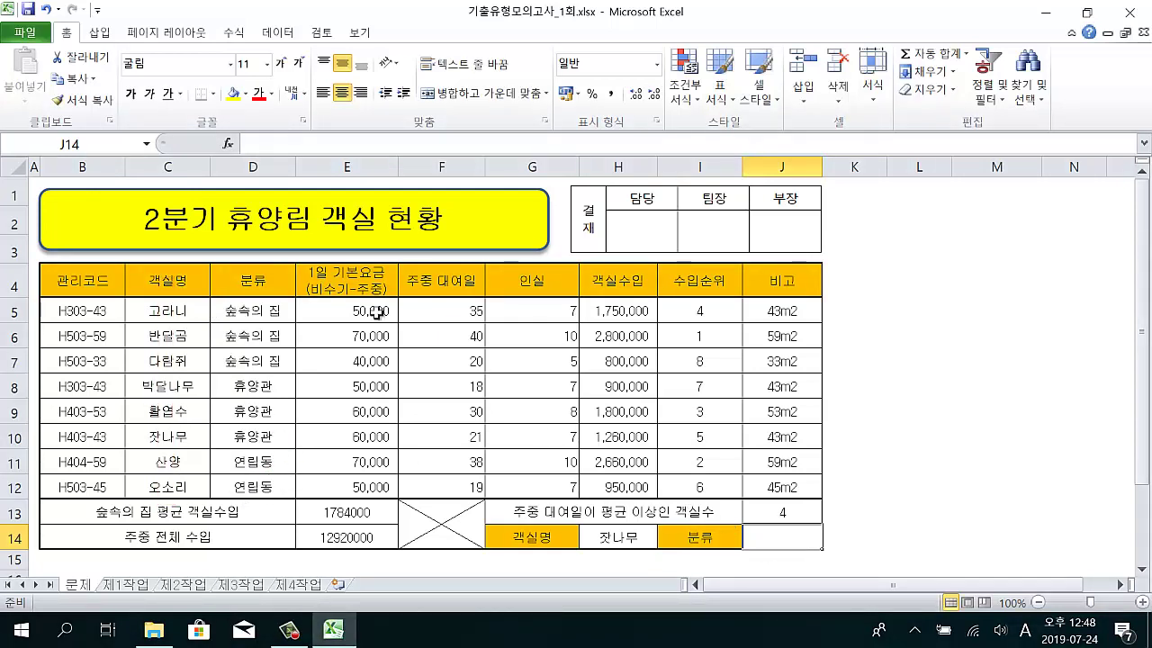
- Insert the VLOOKUP function in J14 and set its Lookup_value to the 객실명 cell H14
click(229, 144)
click(630, 141)
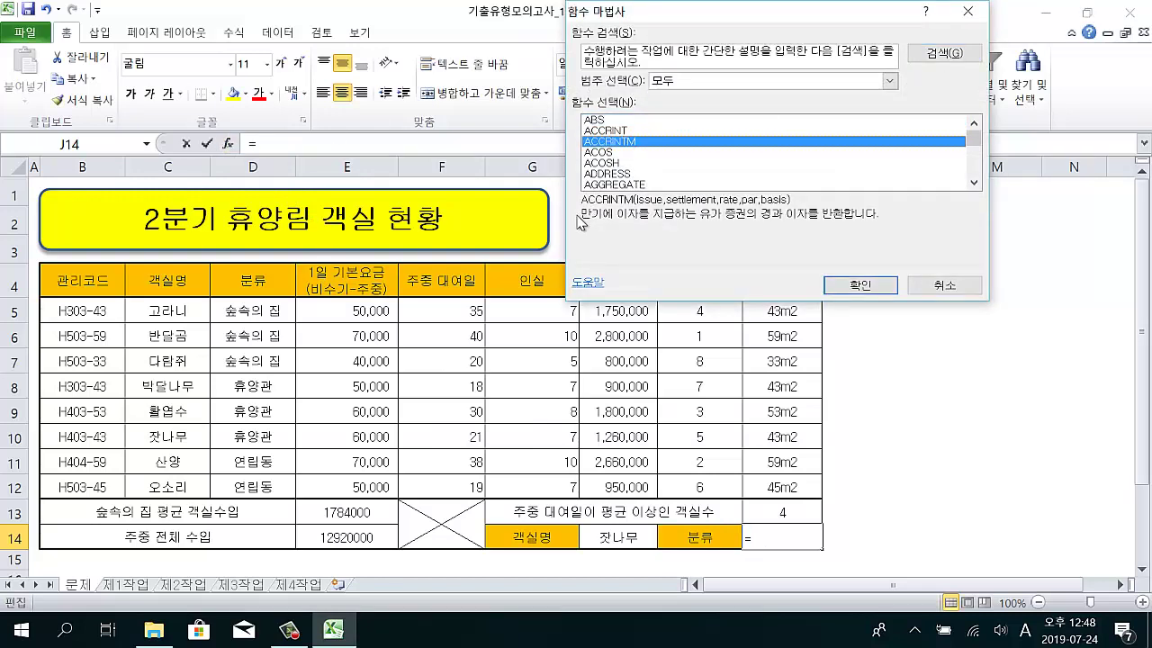
key(v)
key(v)
key(v)
key(v)
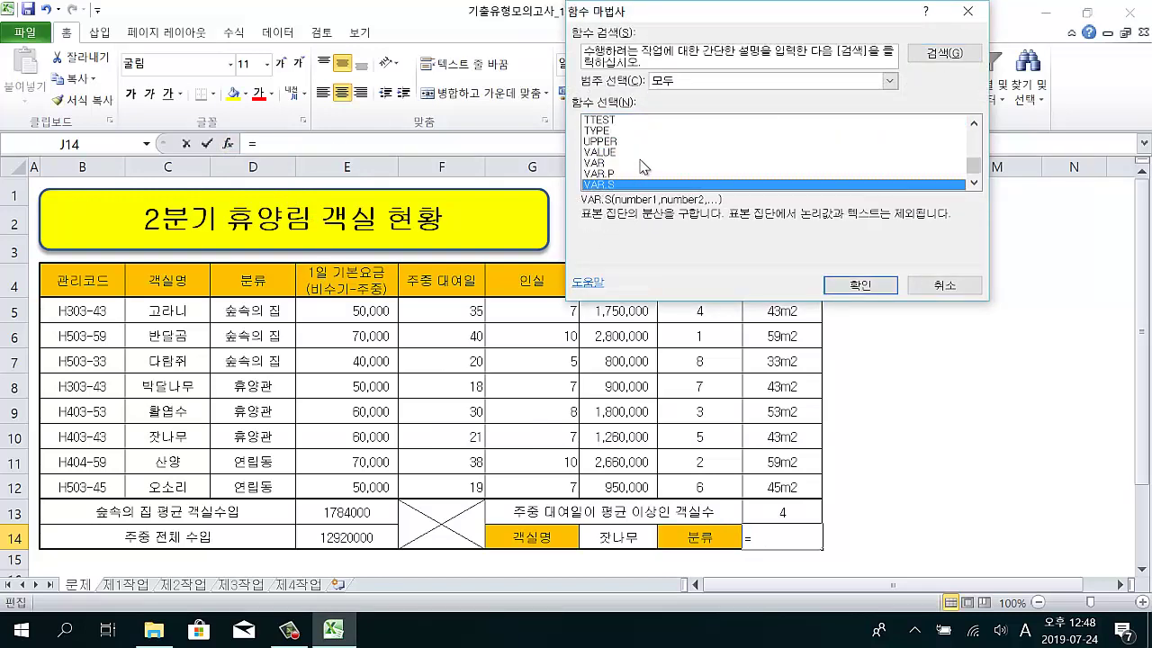
scroll(644, 166, down, 3)
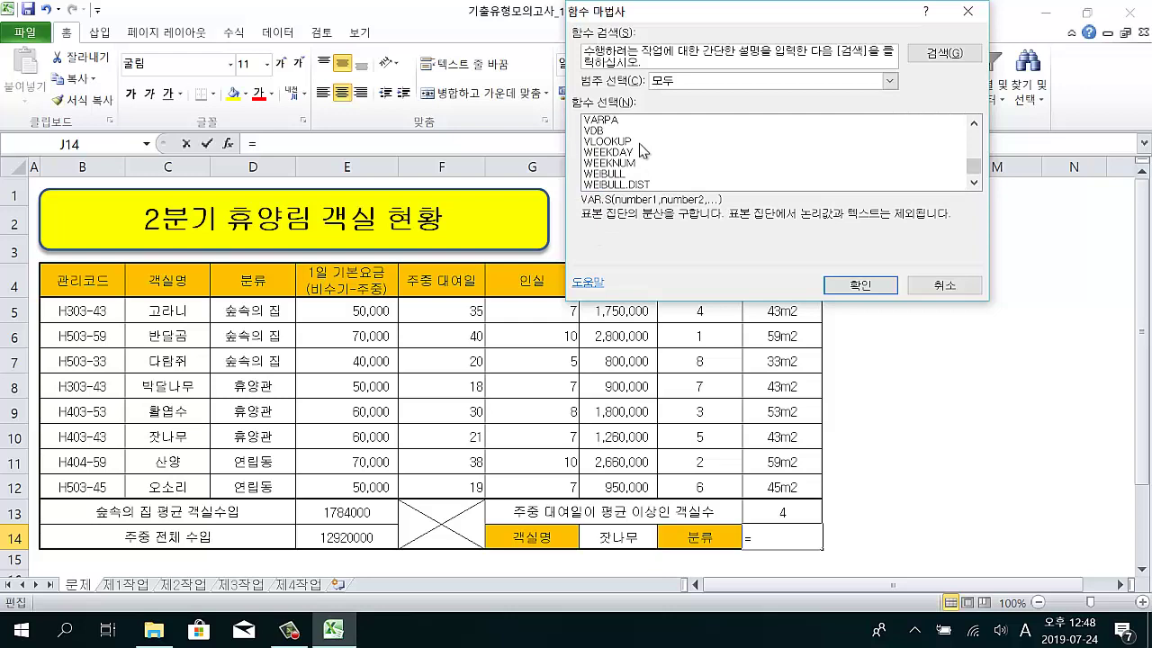
click(629, 141)
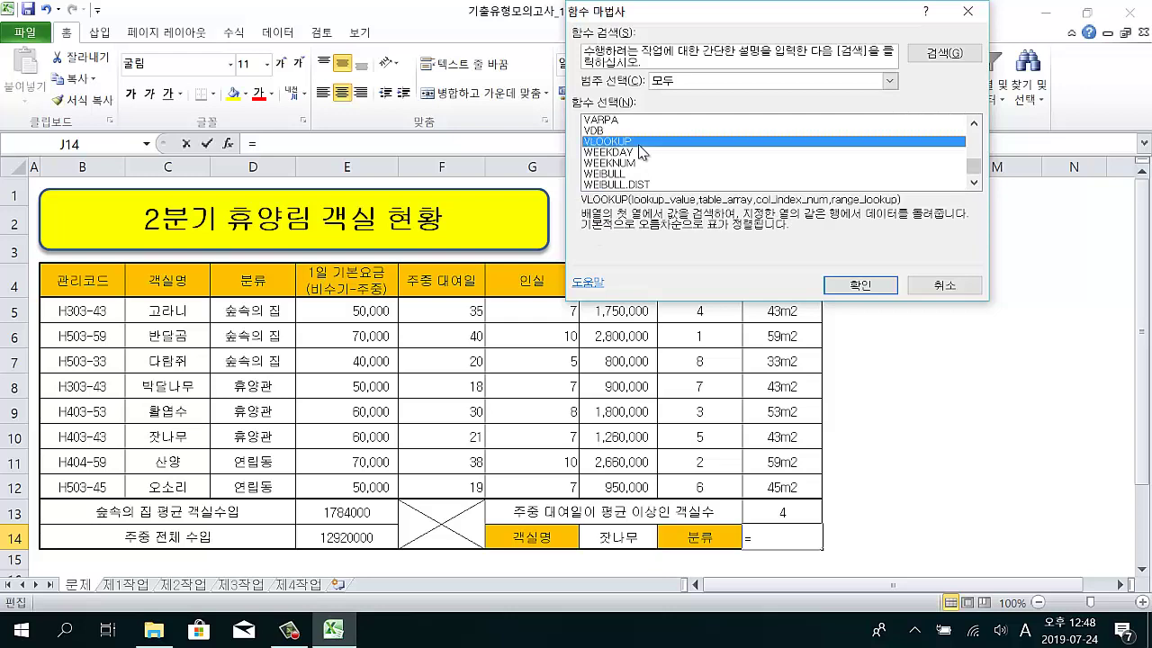
click(838, 297)
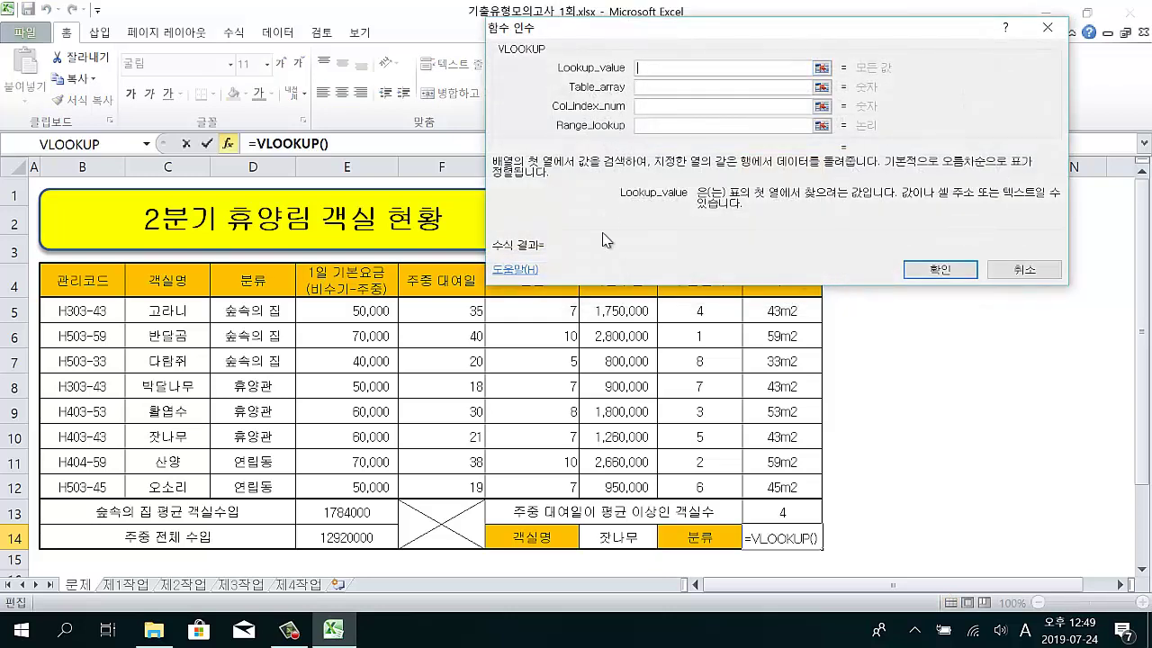
click(610, 534)
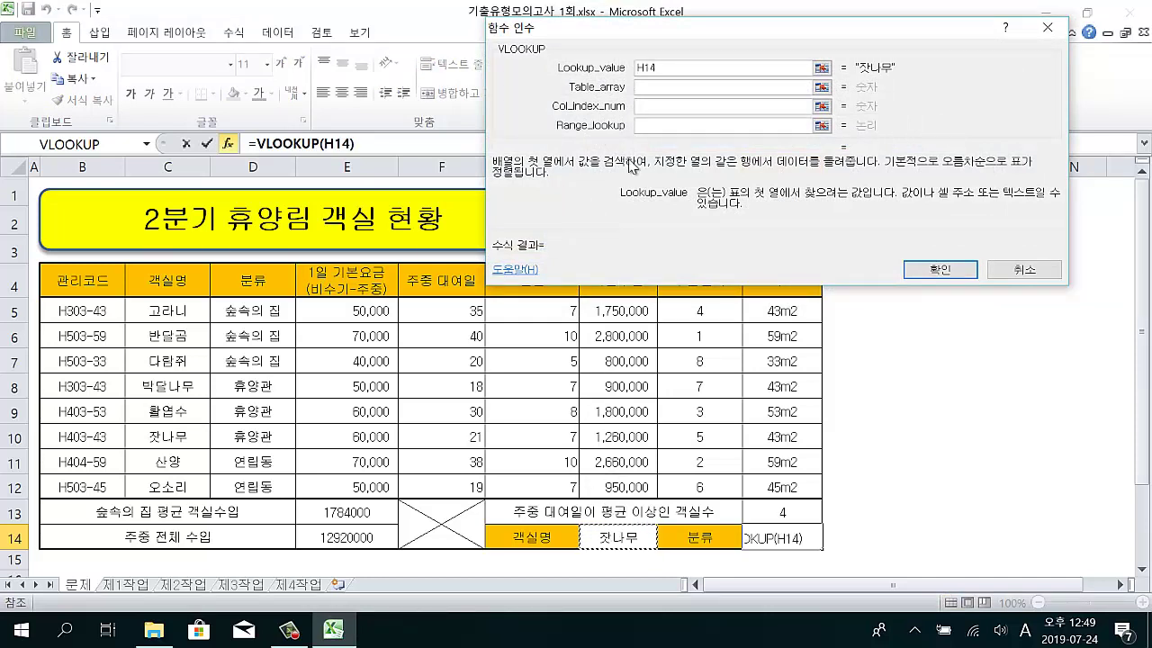
- Set VLOOKUP's Table_array to C5:J12, so that the range starts at the 객실명 column
key(Tab)
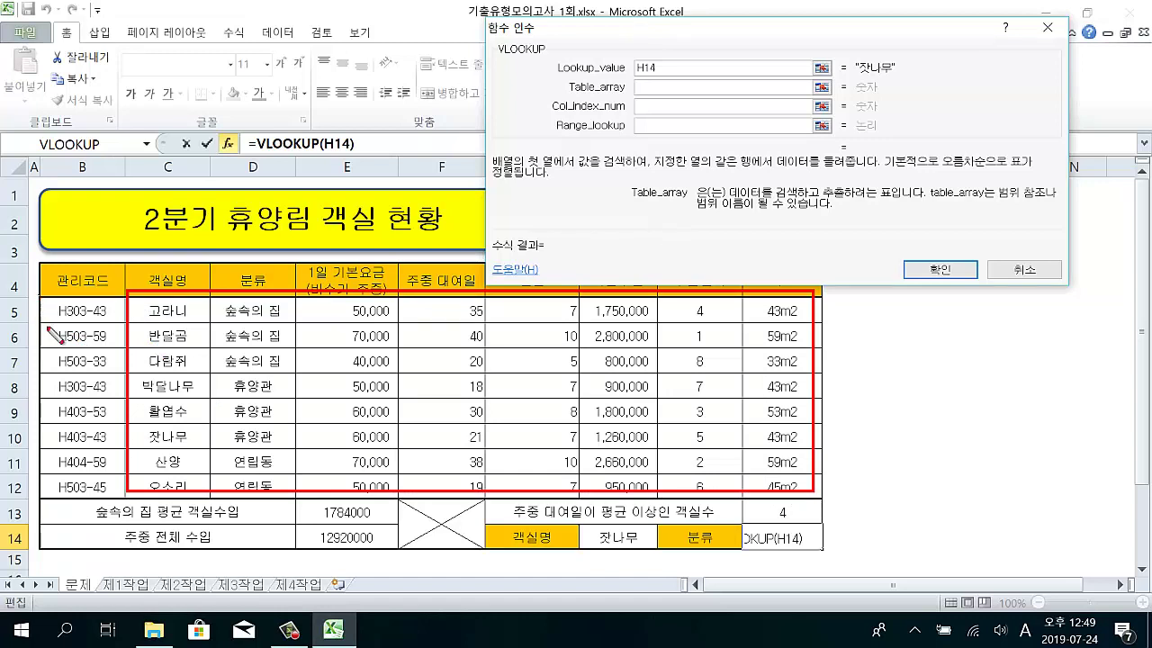
drag(131, 297, 132, 485)
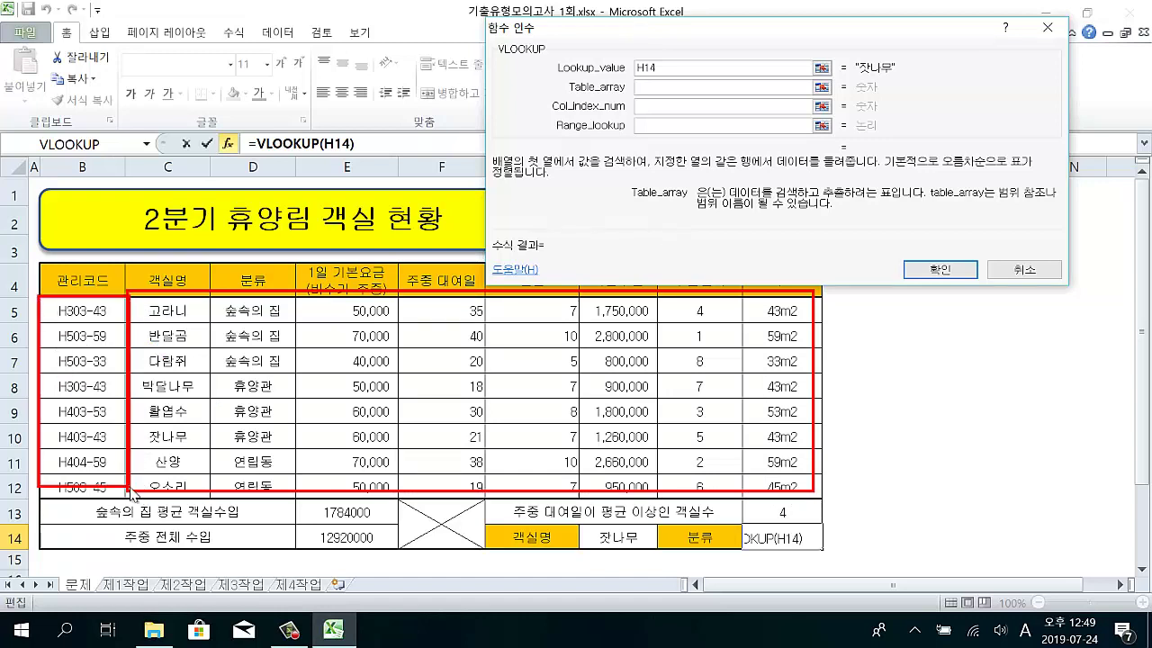
mouse_move(130, 297)
mouse_down()
mouse_move(144, 332)
mouse_move(483, 475)
mouse_move(806, 493)
mouse_up()
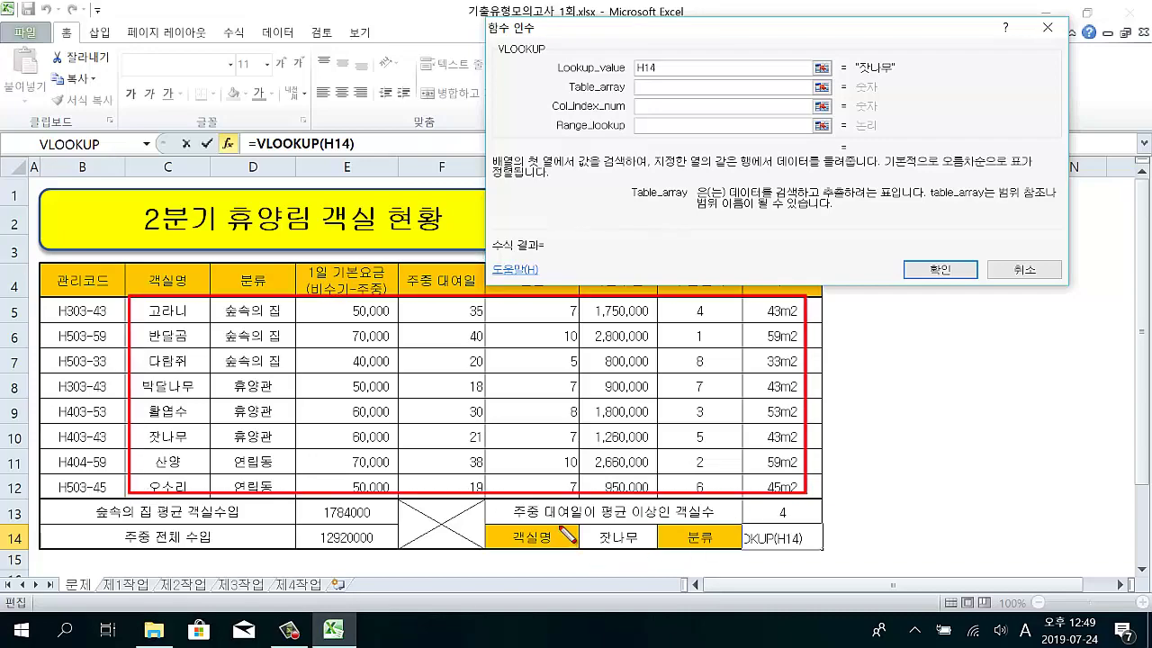
drag(574, 519, 665, 553)
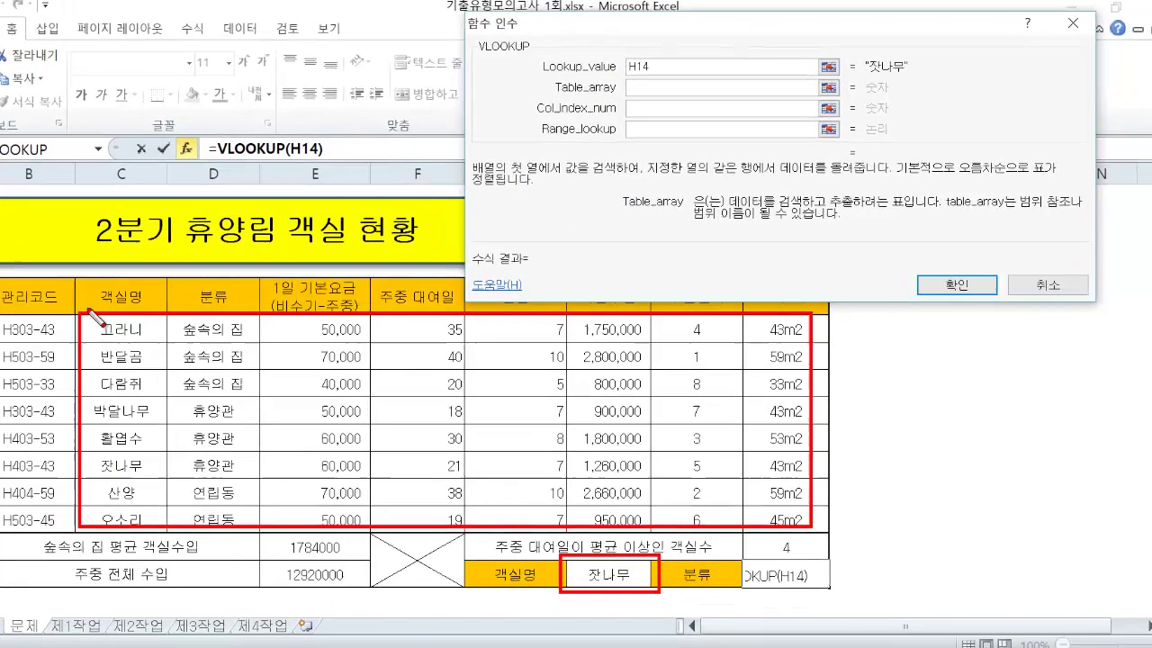
mouse_move(127, 265)
mouse_down()
mouse_move(149, 270)
mouse_move(171, 510)
mouse_move(196, 530)
mouse_up()
drag(65, 641, 72, 635)
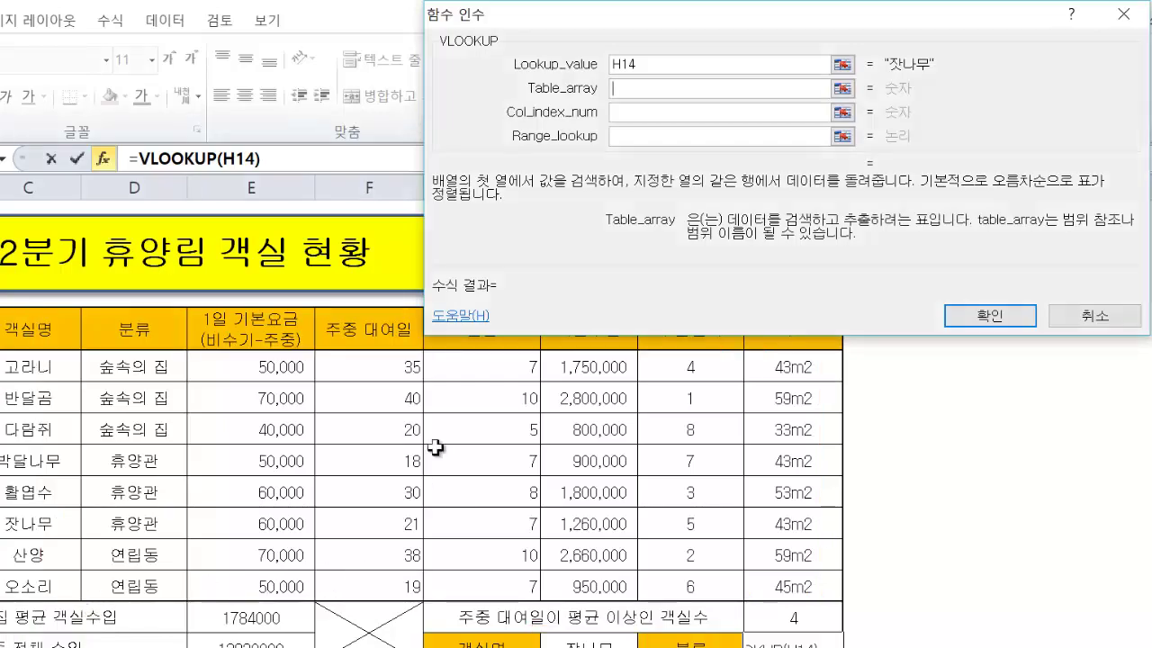
mouse_move(54, 364)
mouse_down()
mouse_move(72, 428)
mouse_move(250, 556)
mouse_move(630, 581)
mouse_move(775, 576)
mouse_up()
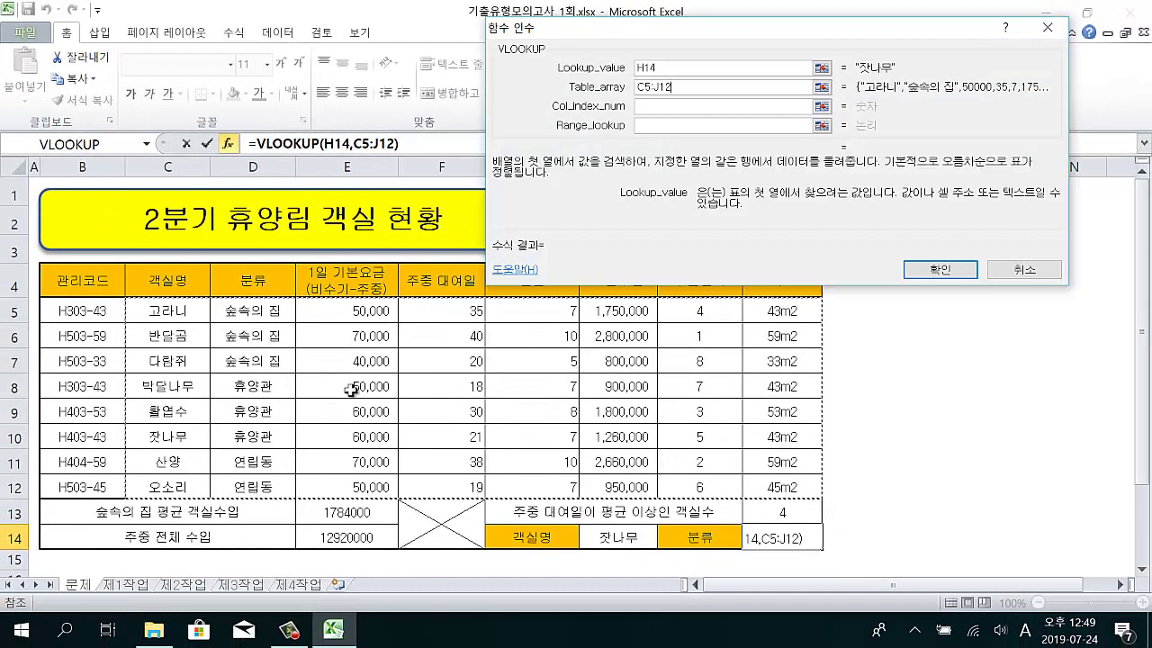
- Set VLOOKUP's Col_index_num to 2 for the 분류 column, counting from 객실명 as the first column
drag(184, 286, 186, 520)
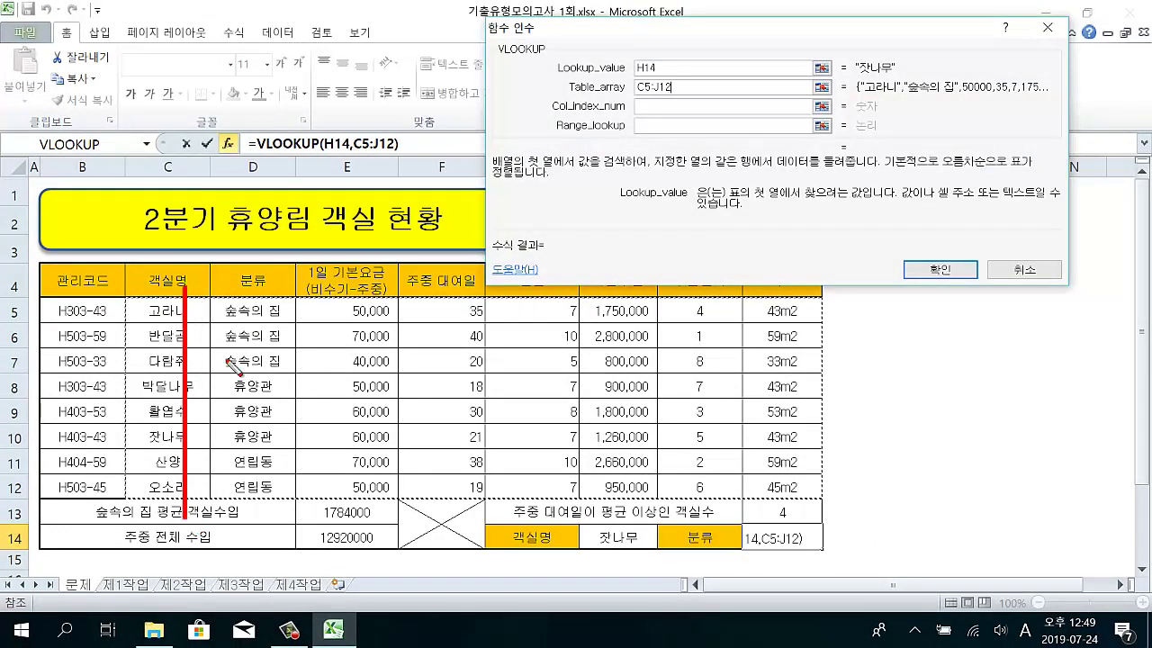
drag(257, 286, 256, 516)
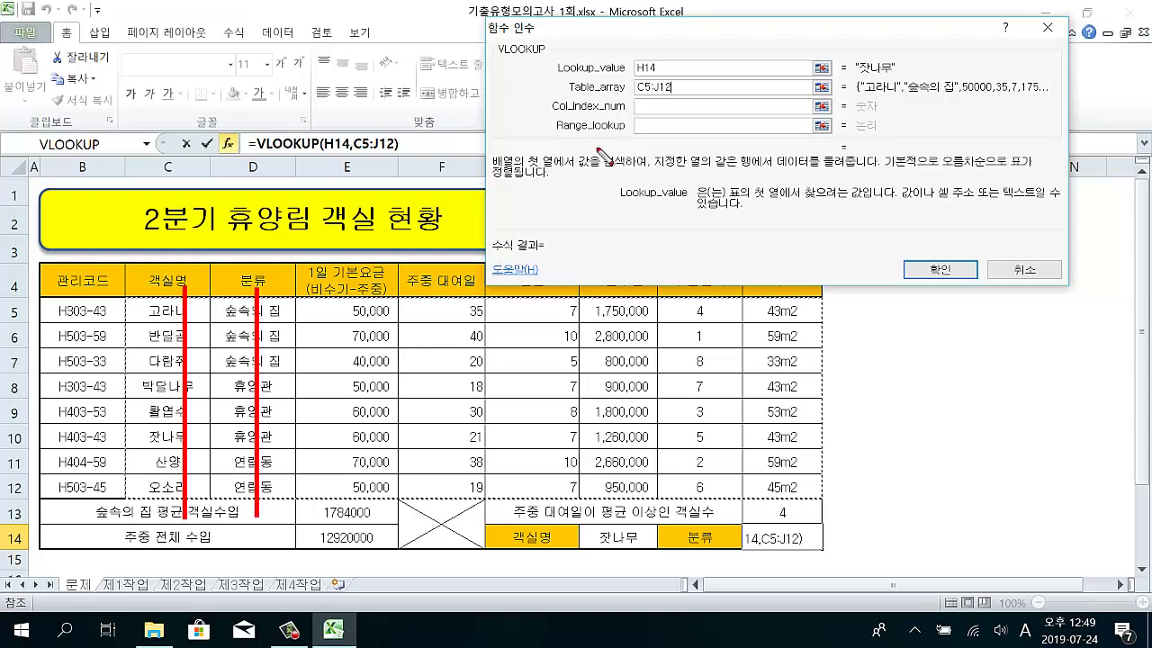
key(Escape)
click(680, 108)
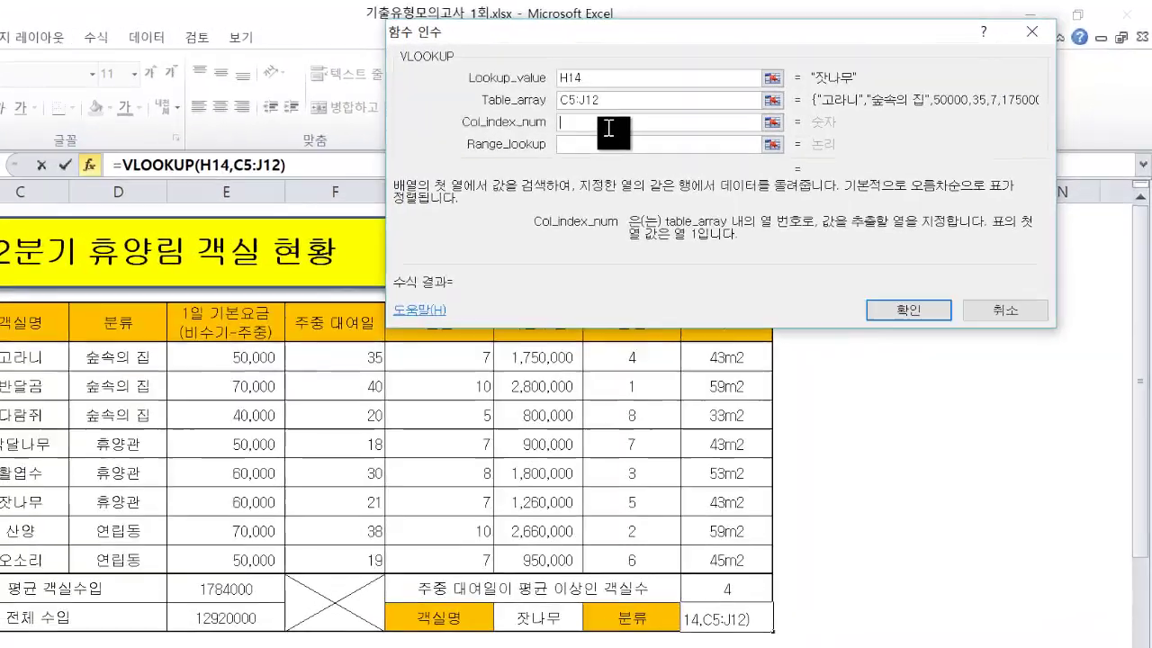
text(2)
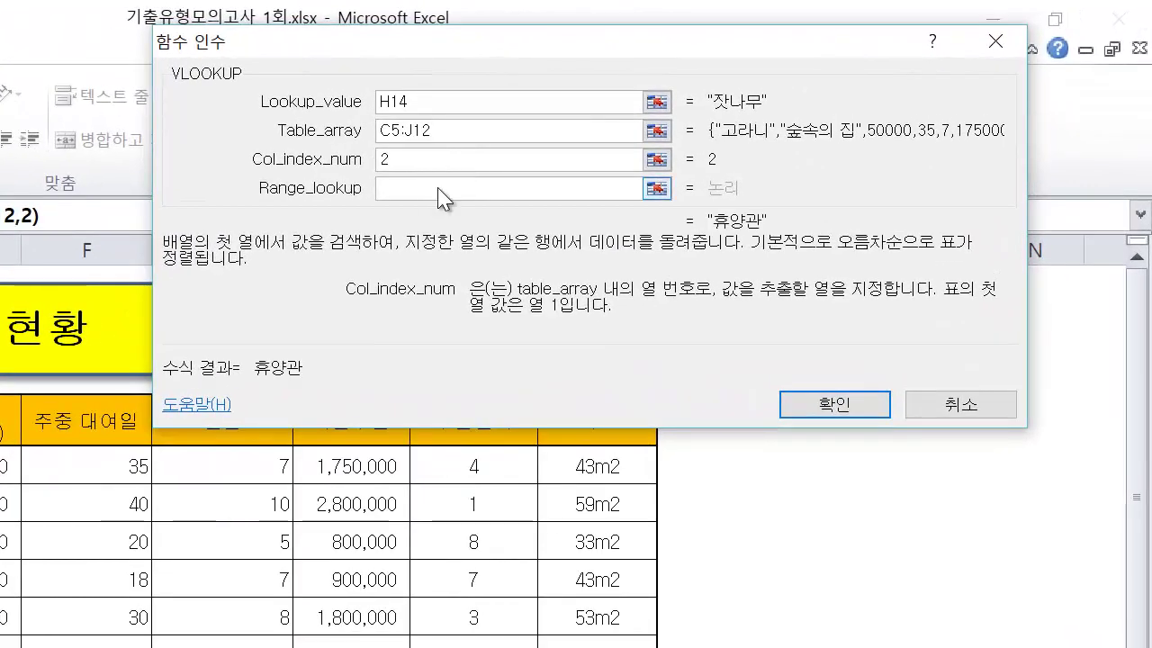
- Read the Range_lookup description and set Range_lookup to 0 for an exact match
click(440, 188)
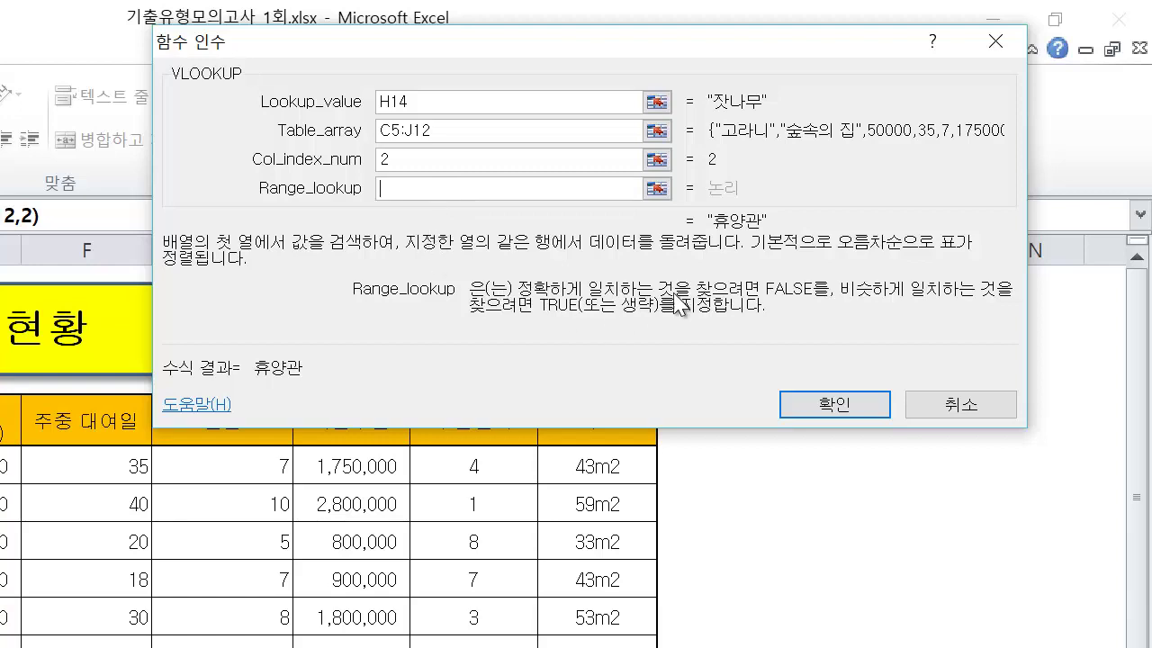
key(ctrl+2)
mouse_move(493, 265)
mouse_down()
mouse_move(540, 300)
mouse_move(799, 290)
mouse_move(836, 311)
mouse_up()
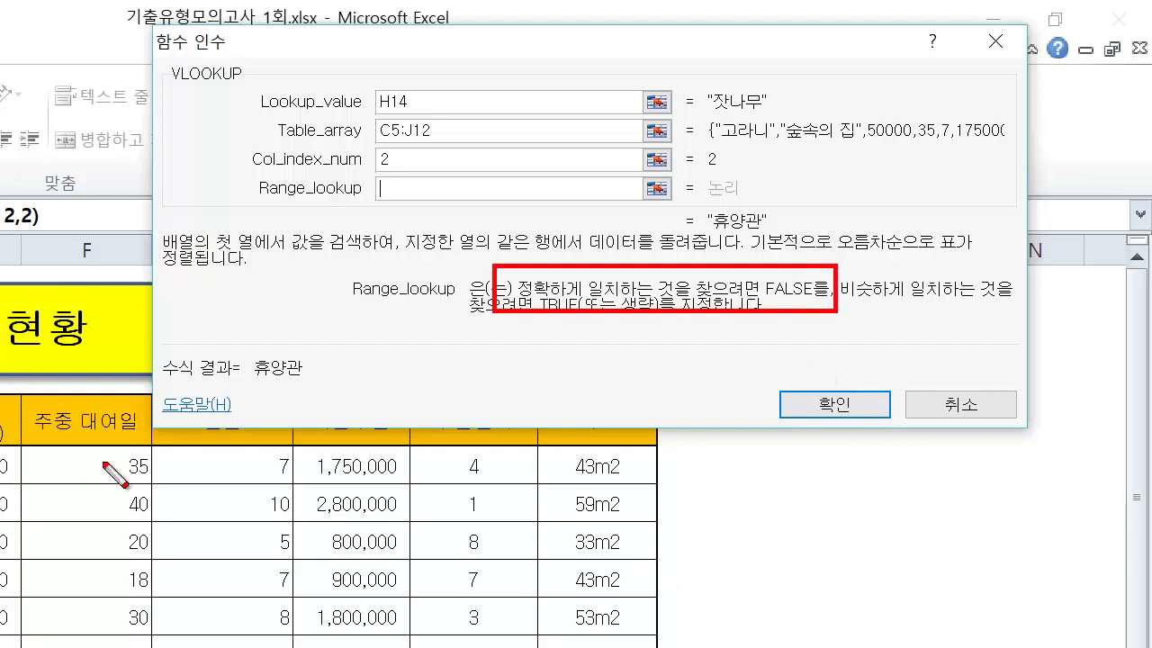
key(Escape)
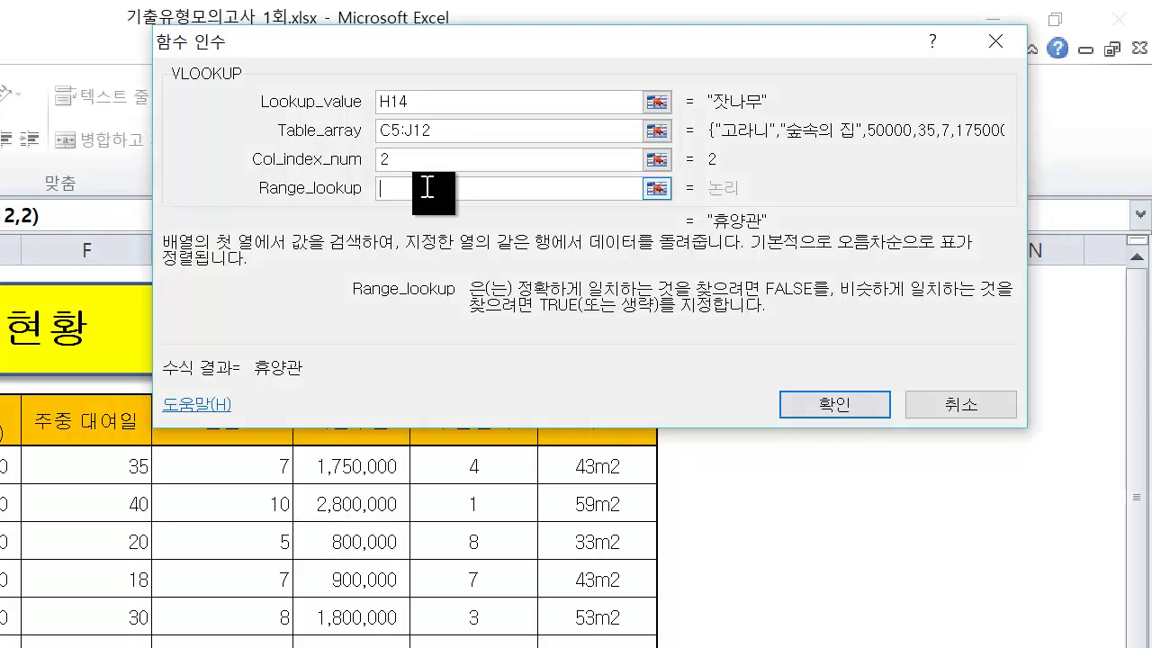
text(0)
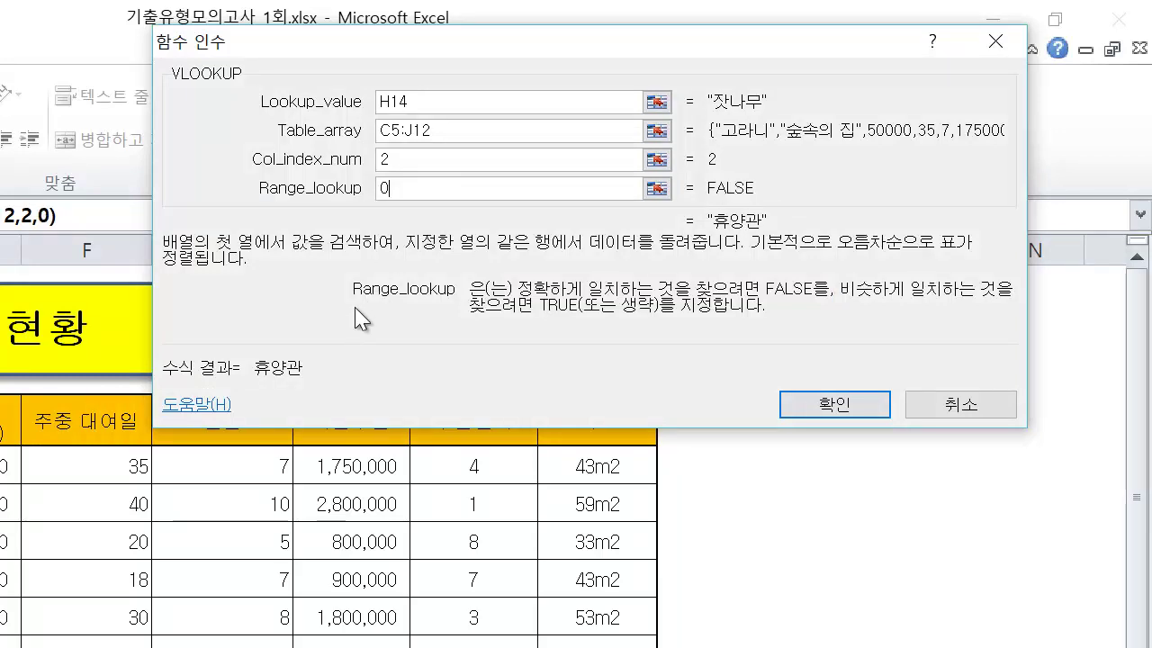
- Check how Range_lookup evaluates and enter the VLOOKUP formula in J14
key(ctrl+2)
mouse_move(363, 154)
mouse_down()
mouse_move(373, 193)
mouse_move(396, 210)
mouse_up()
drag(665, 175, 792, 215)
key(Escape)
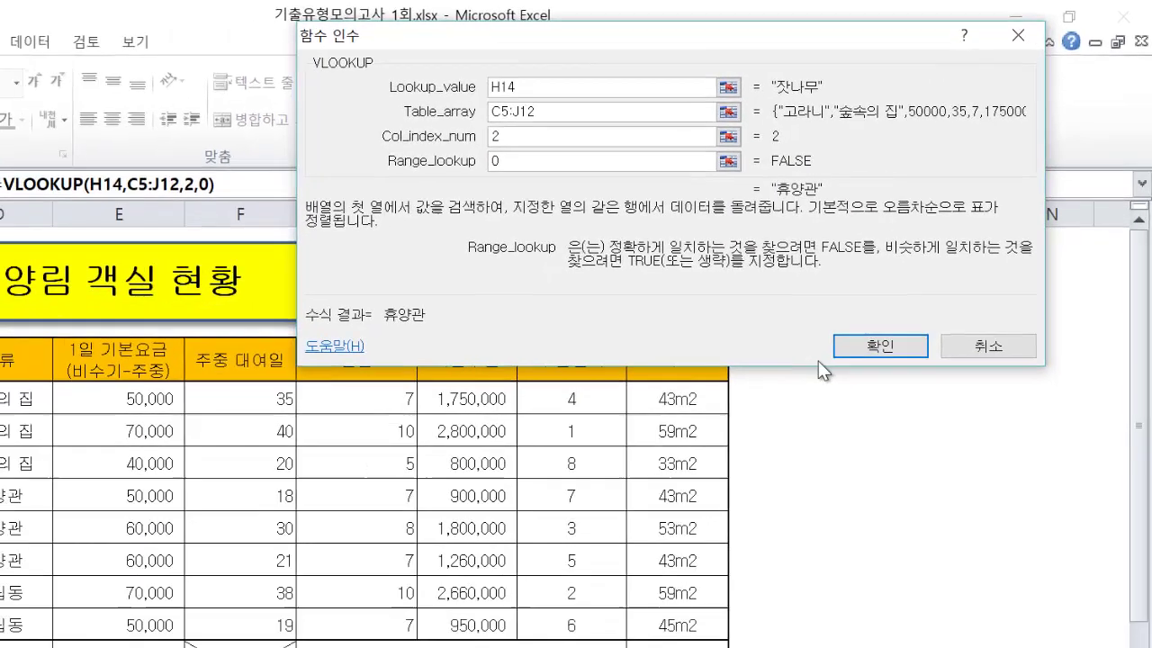
click(880, 345)
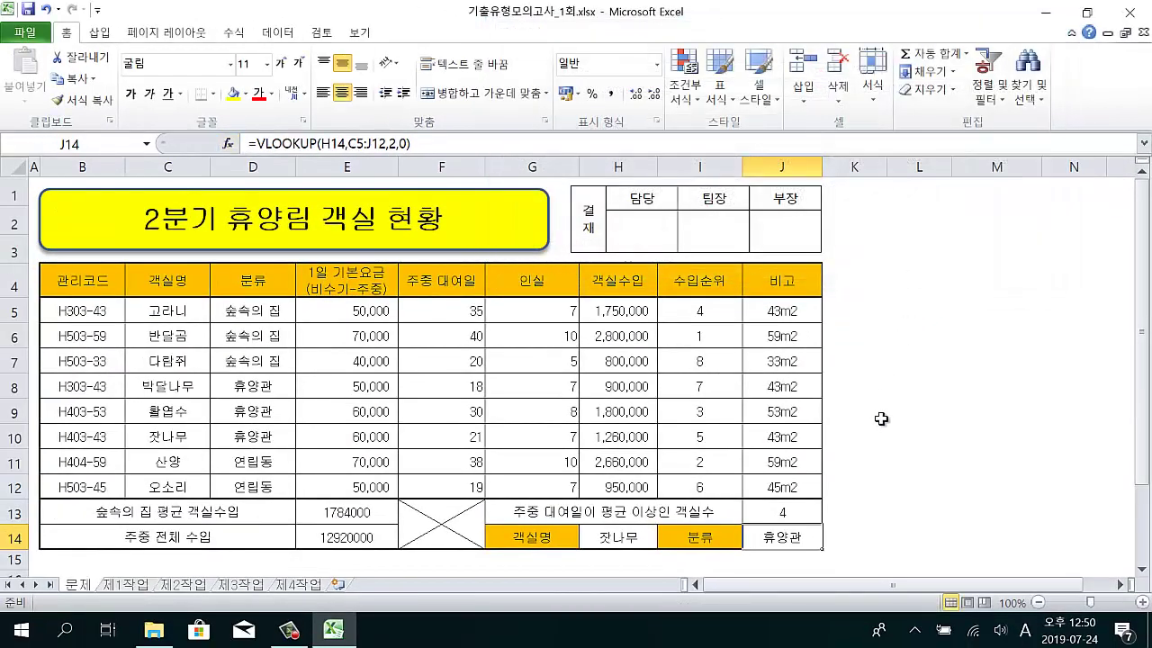